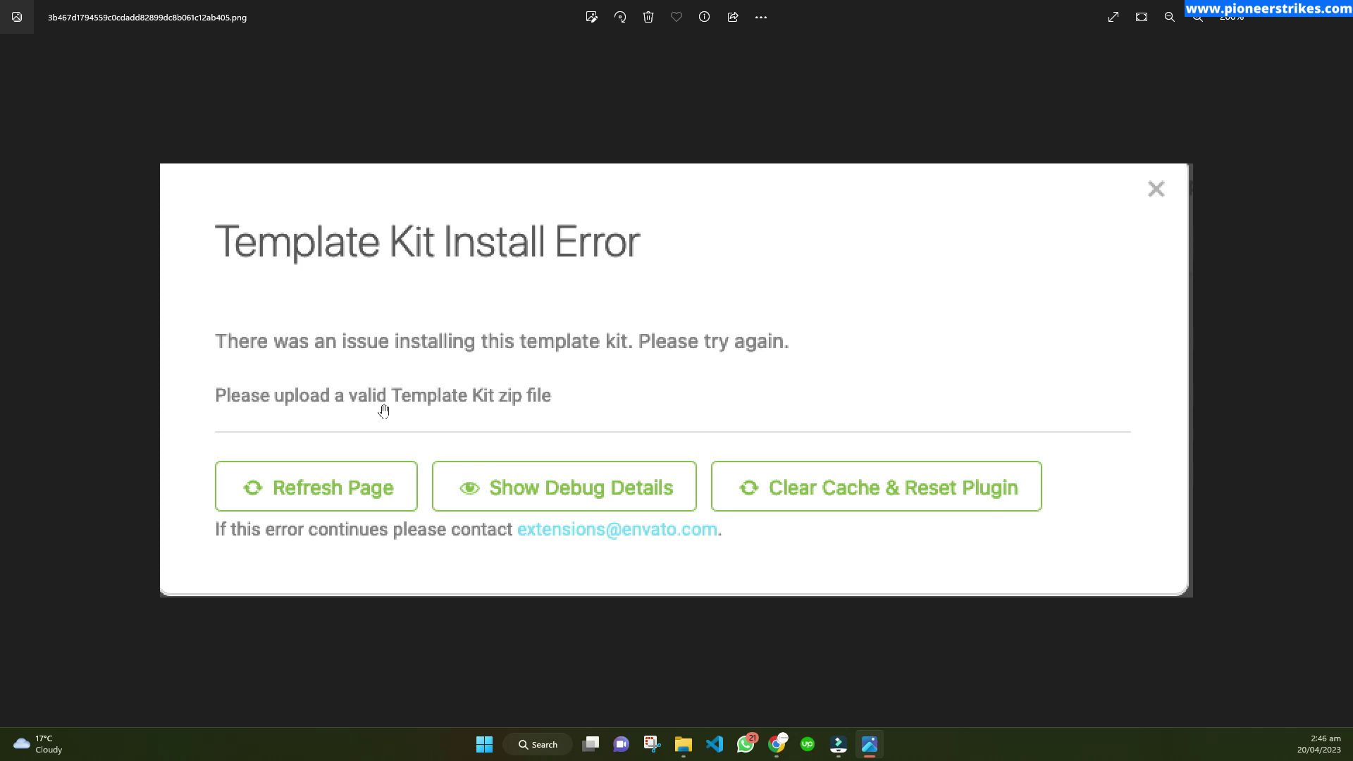
View the invalid zip file and PHP Zip extension versions of the Template Kit Install Error screenshots.
key("Right")
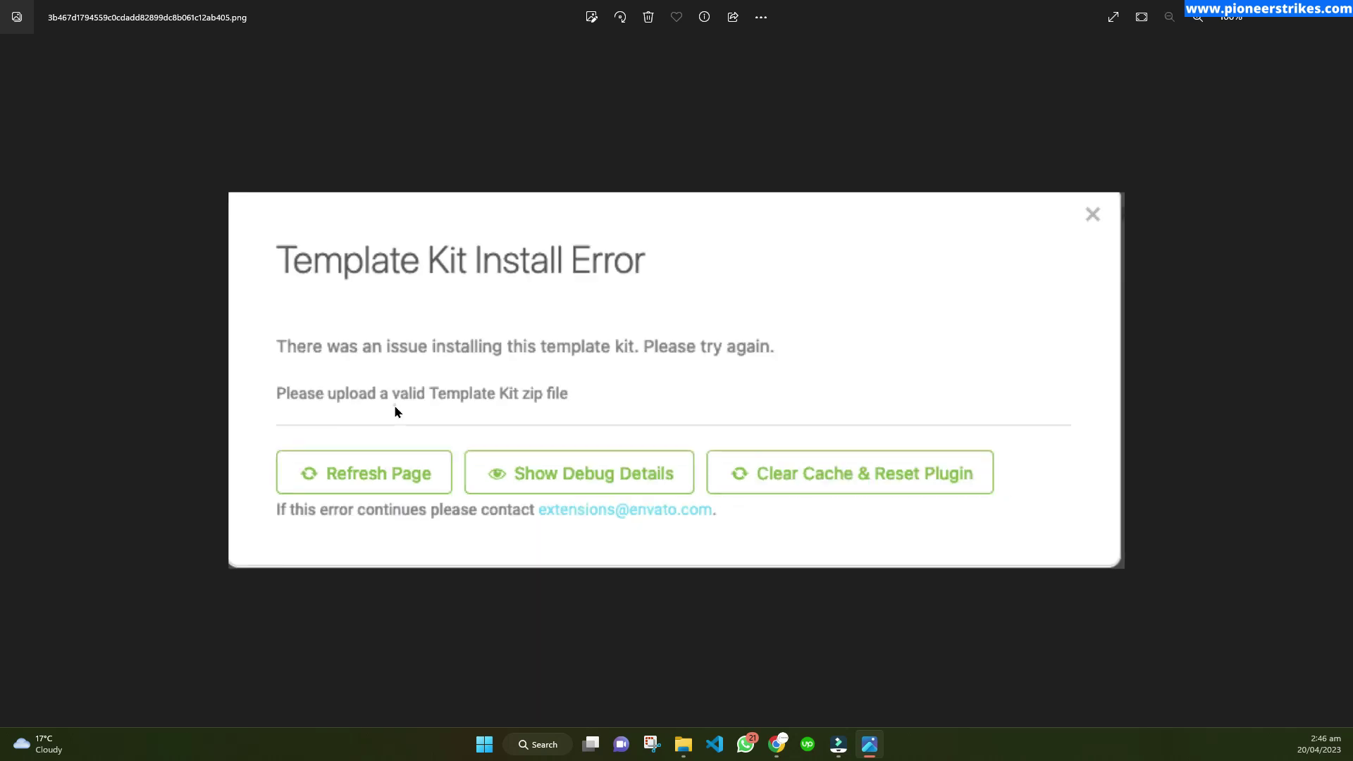
double_click(592, 419)
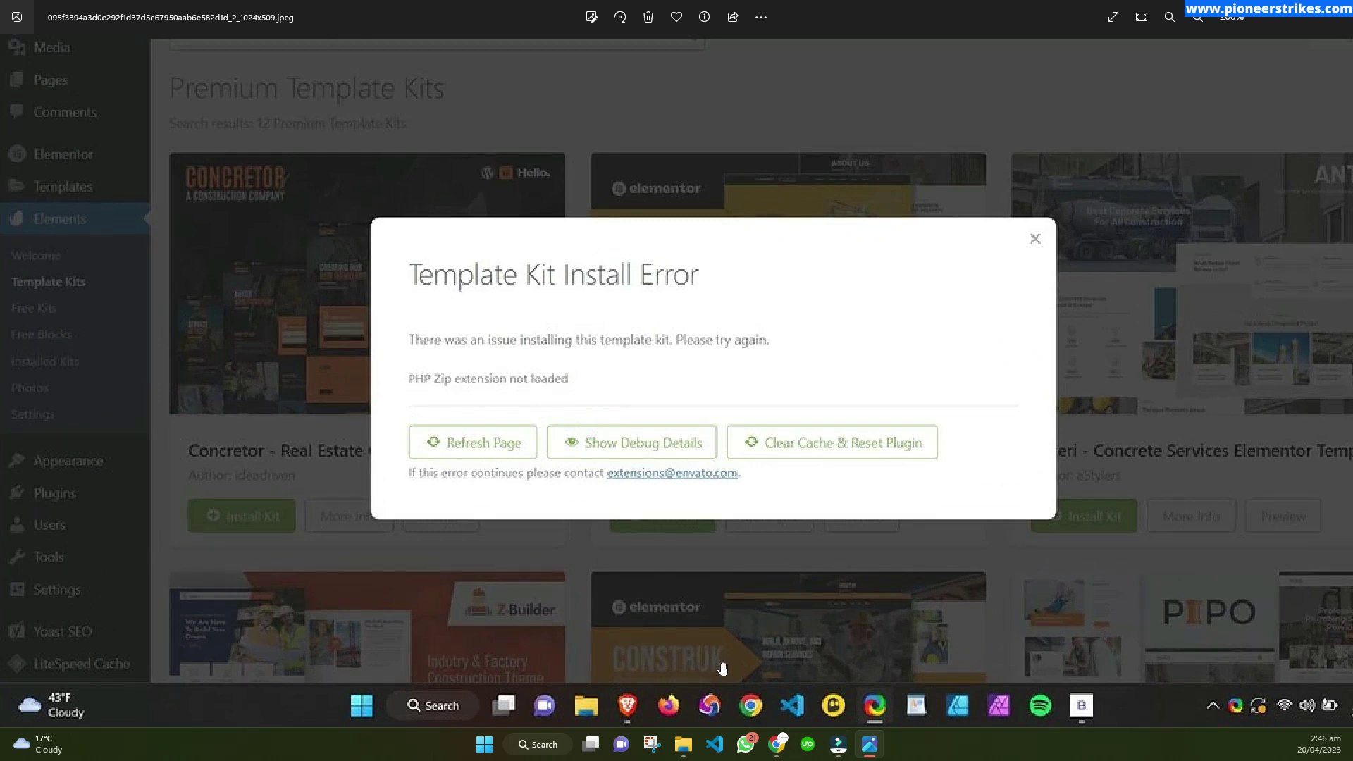
Switch to Chrome, open the suggested YouTube channel's videos page and search the channel for "envato".
left_click(776, 745)
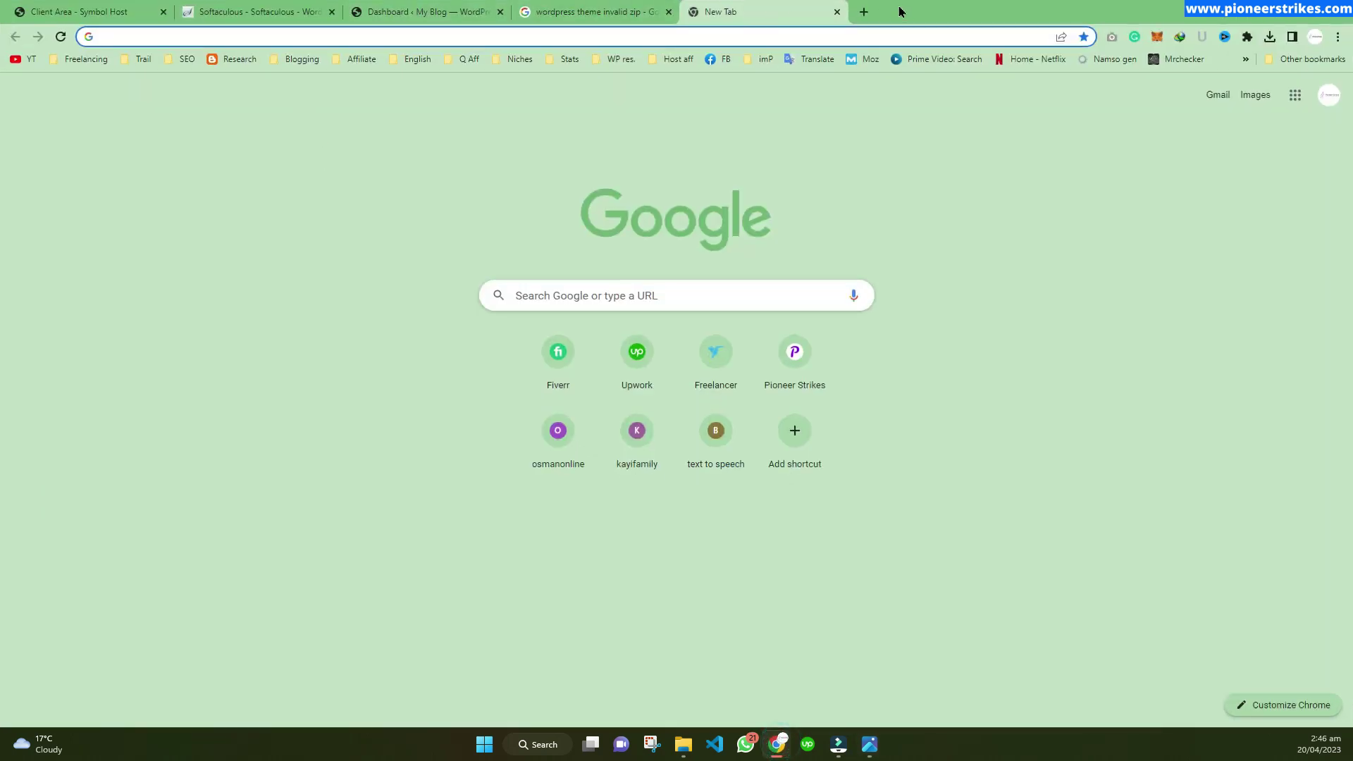
type("youtube.com")
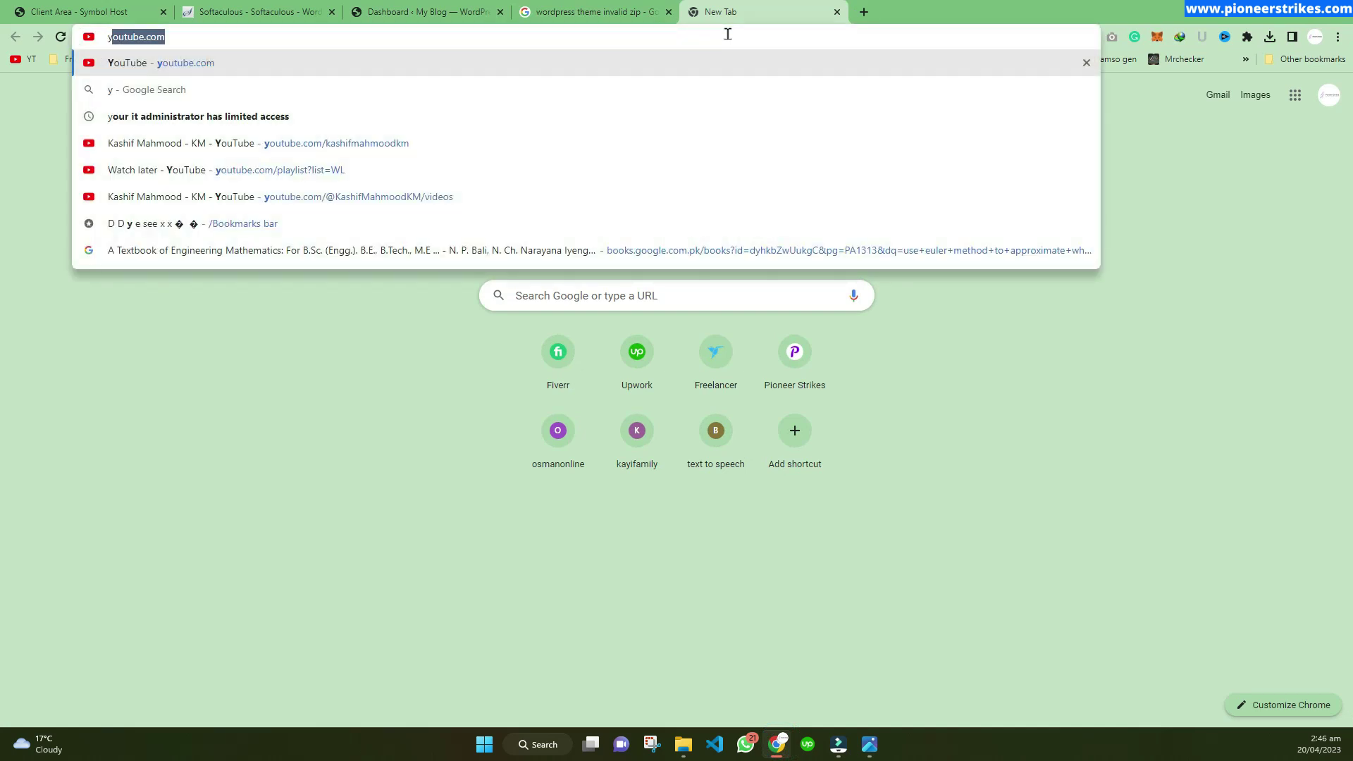
left_click(423, 116)
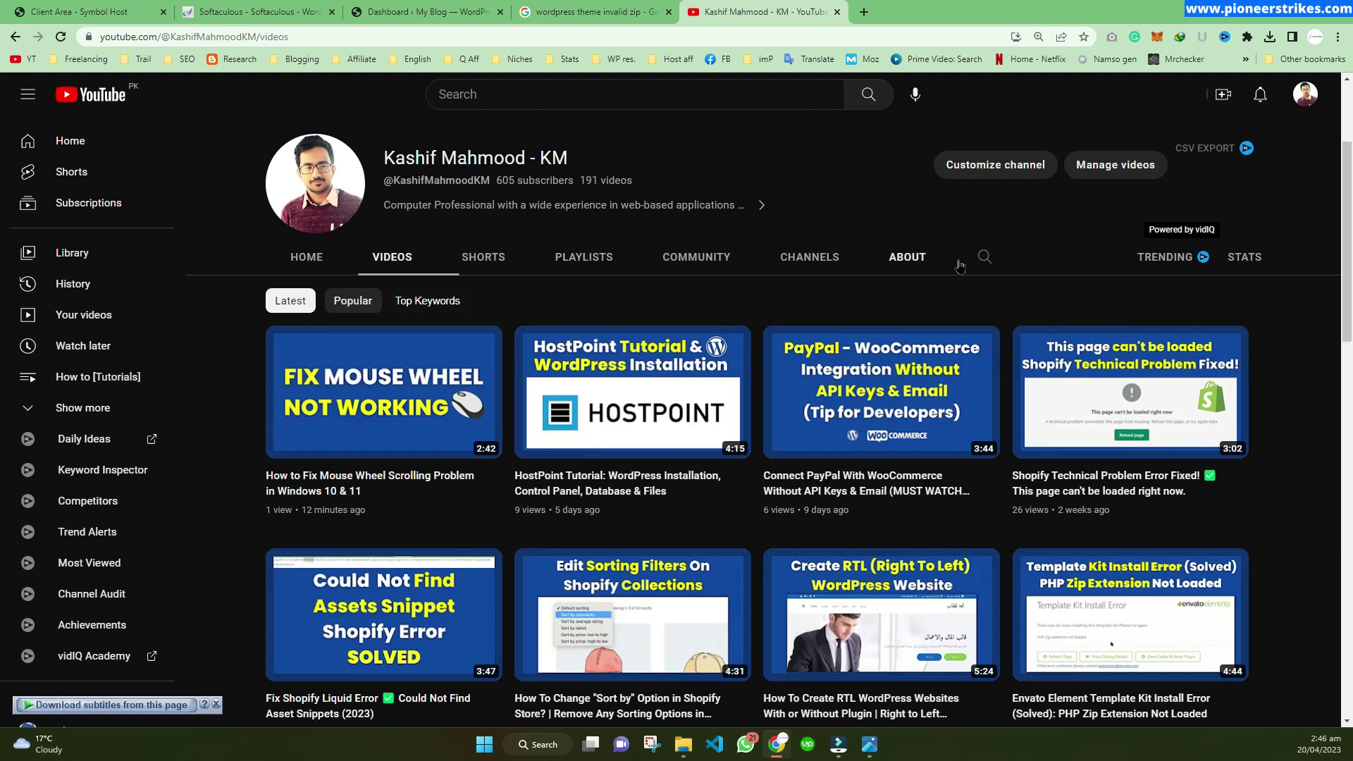
left_click(984, 258)
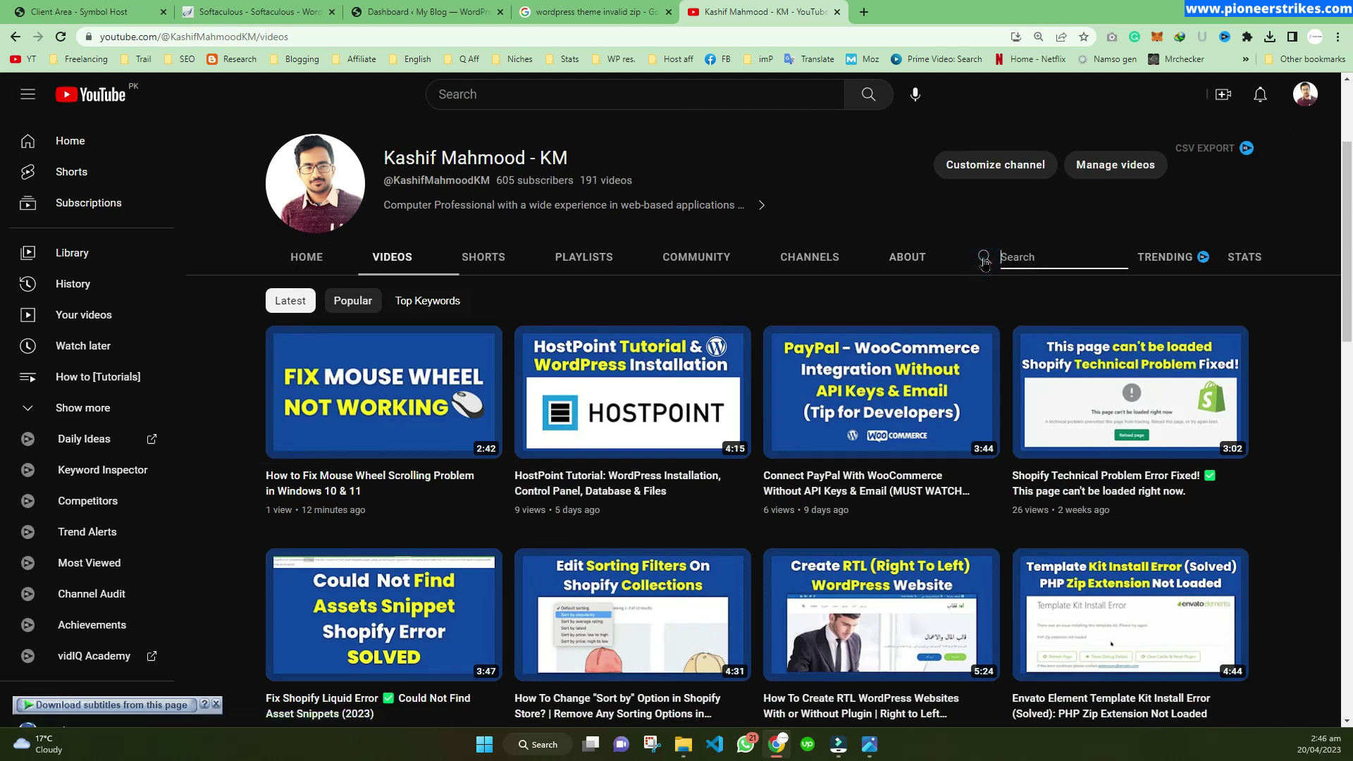
type("envato")
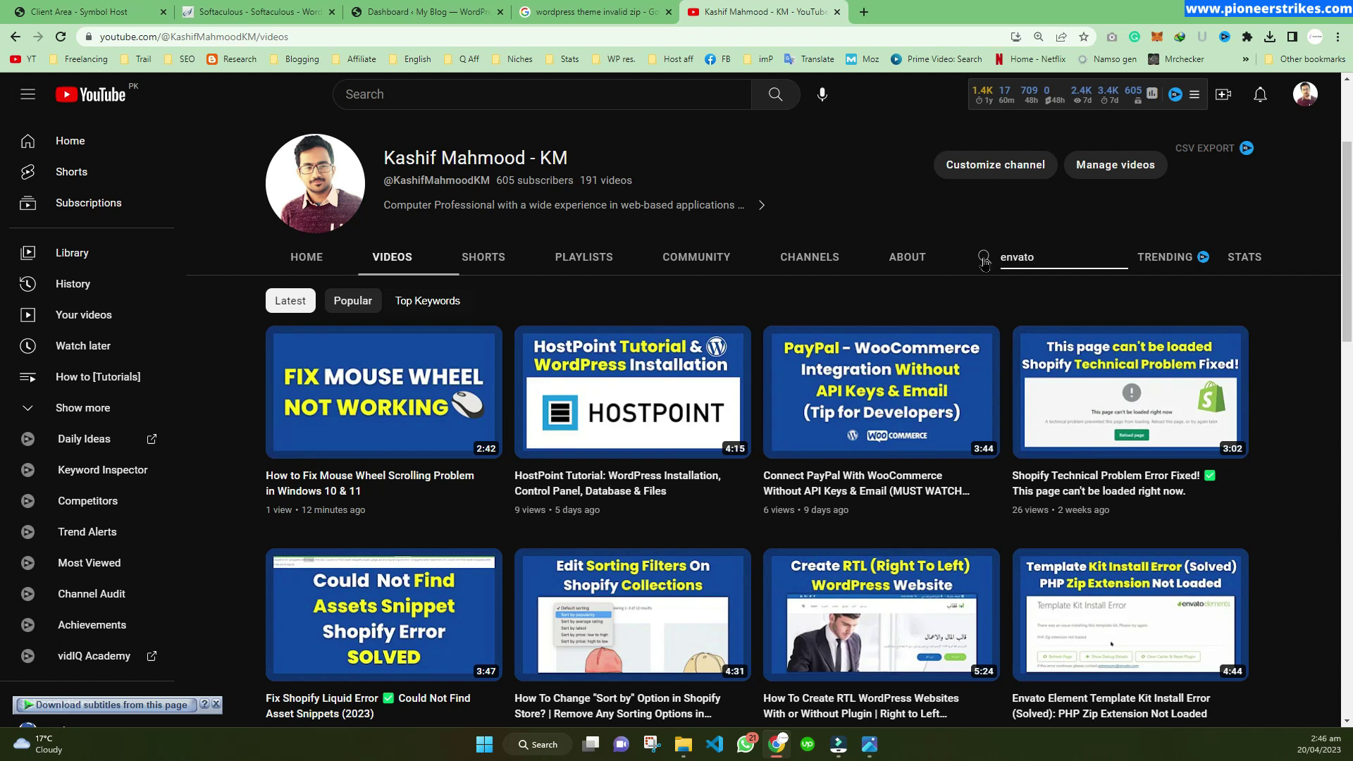
key("Return")
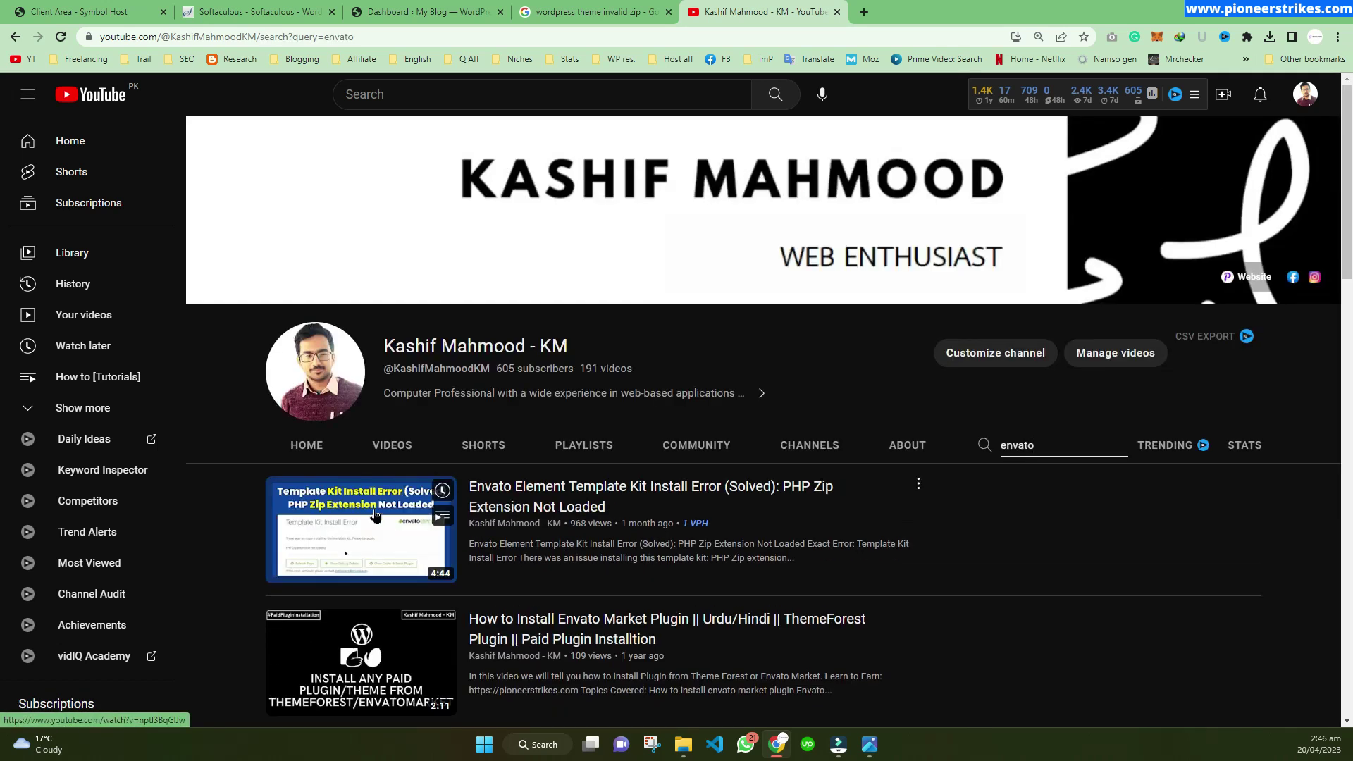
Return to the image viewer and compare the messages in the two Template Kit Install Error screenshots.
left_click(868, 744)
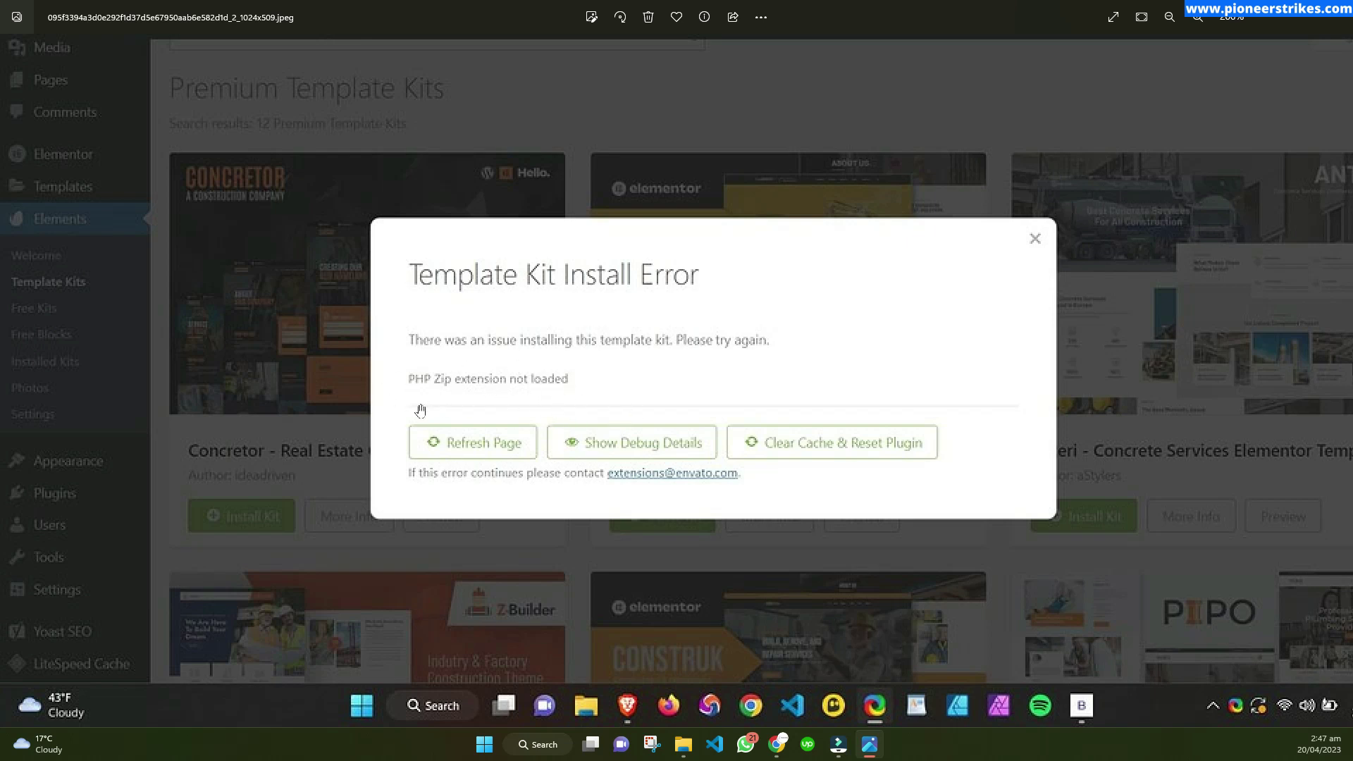
left_click(871, 744)
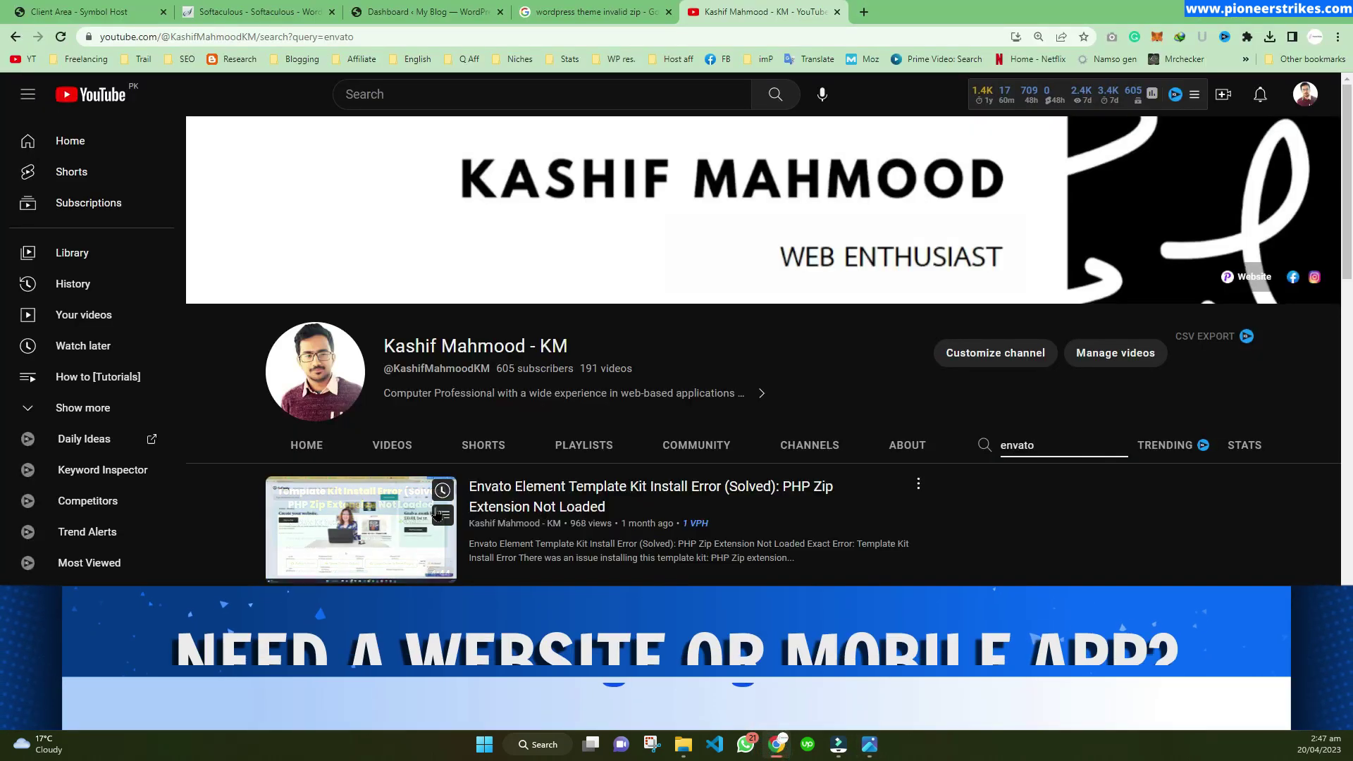
left_click(871, 745)
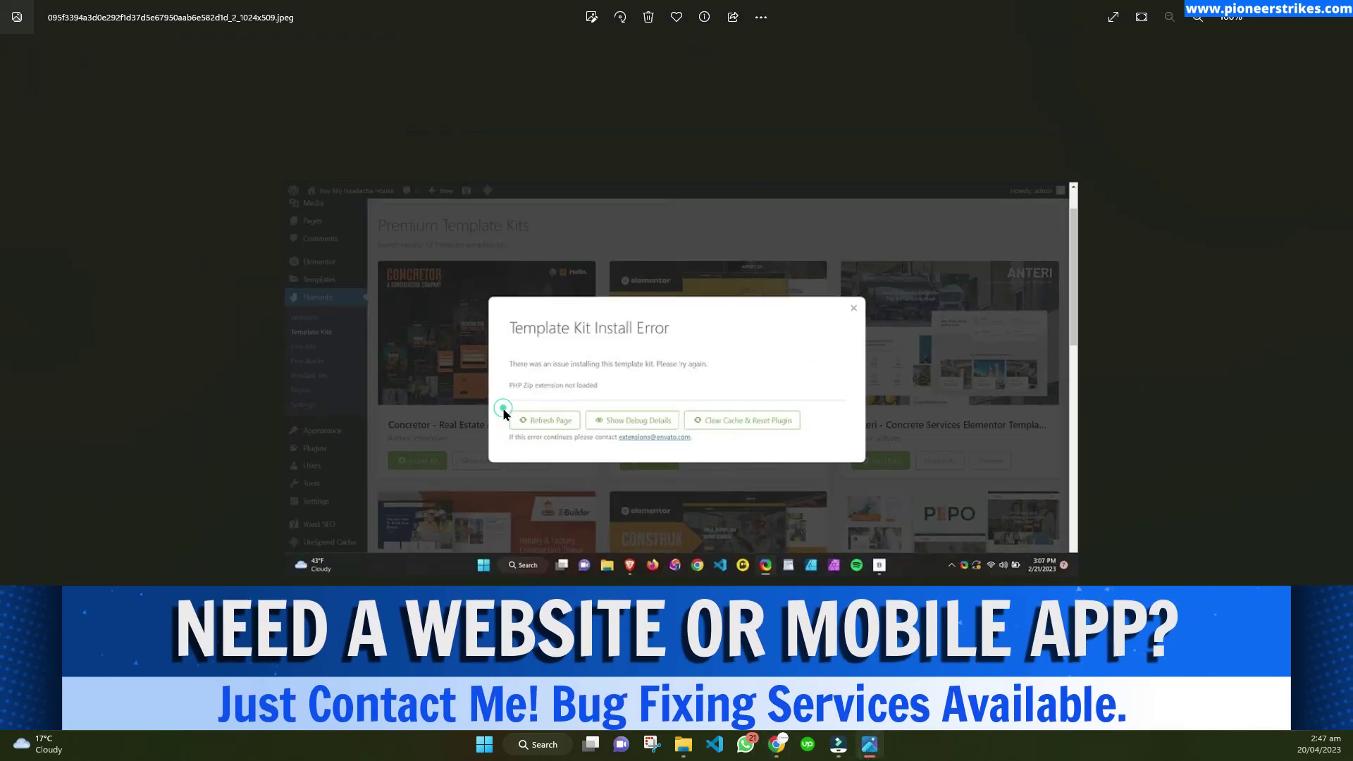
key("ctrl+plus")
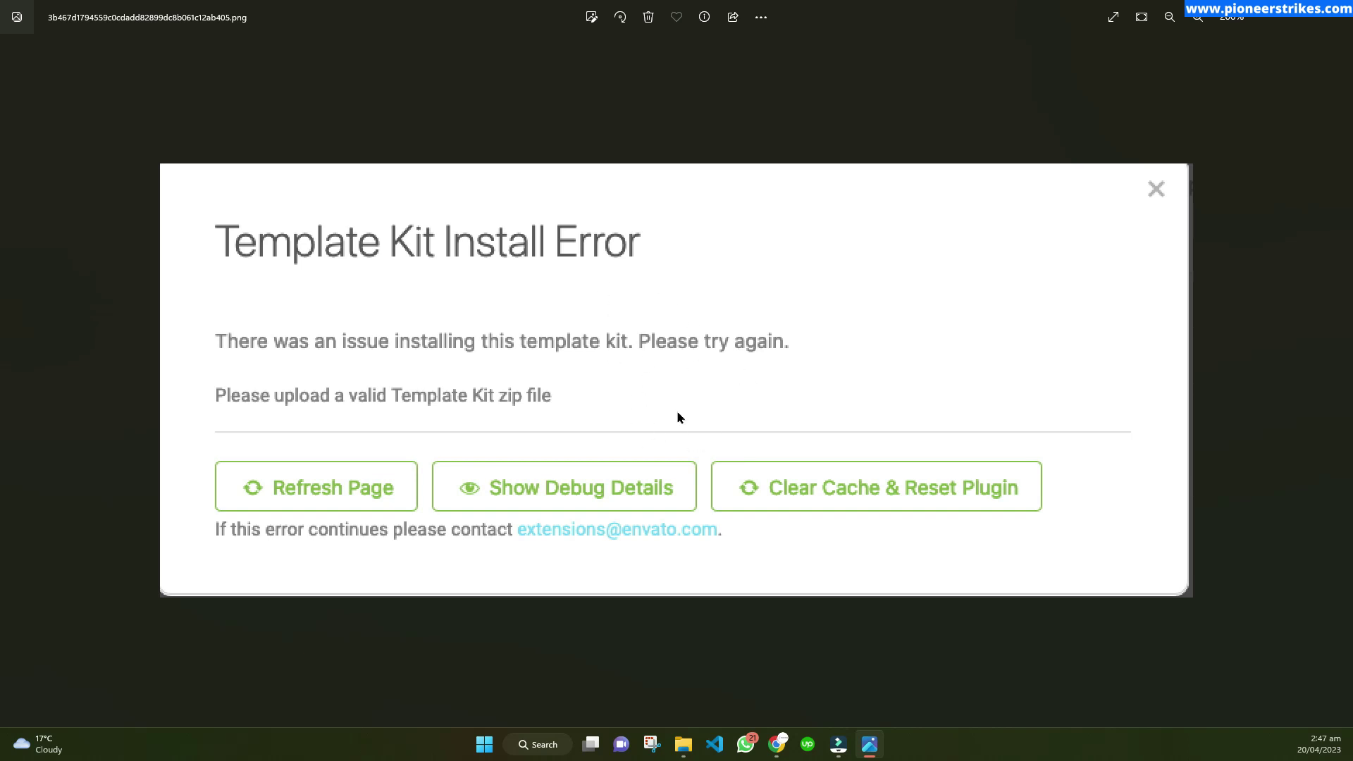
key("Right")
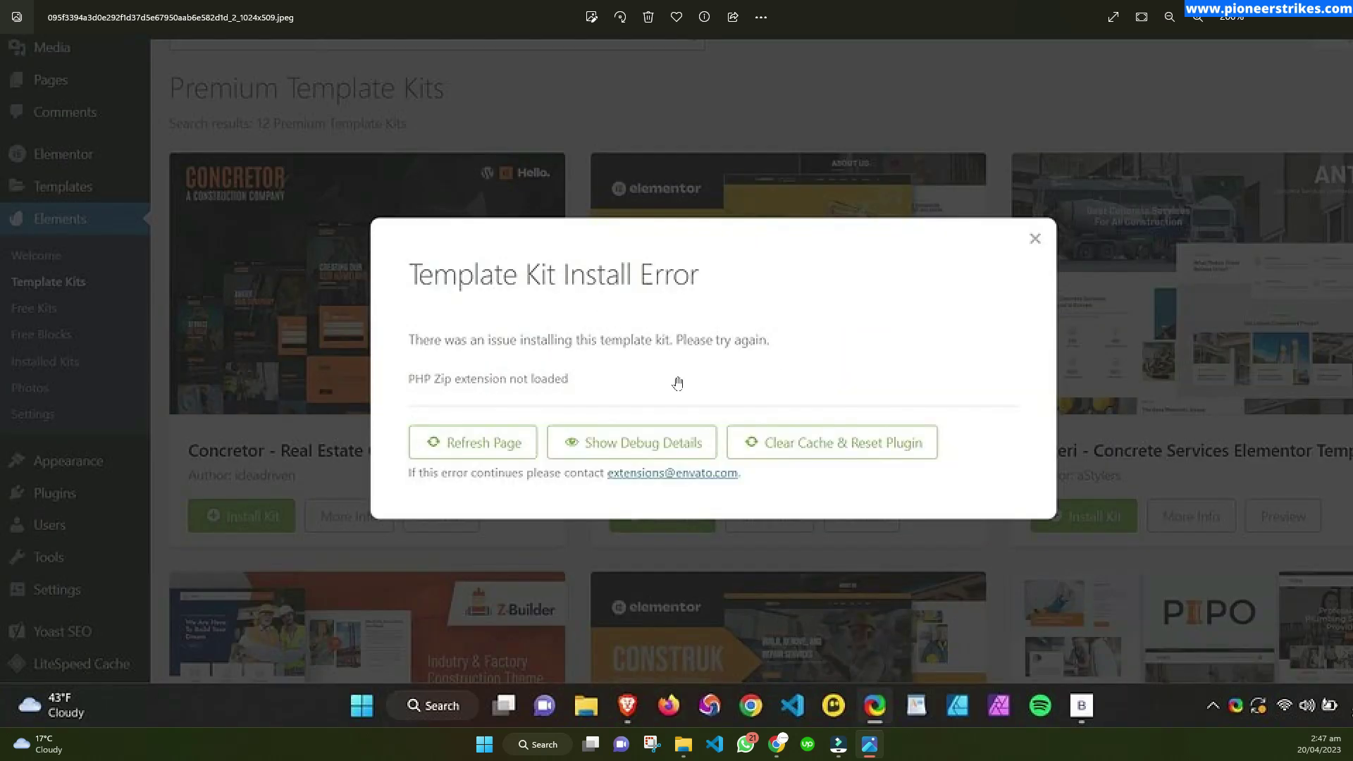
key("Right")
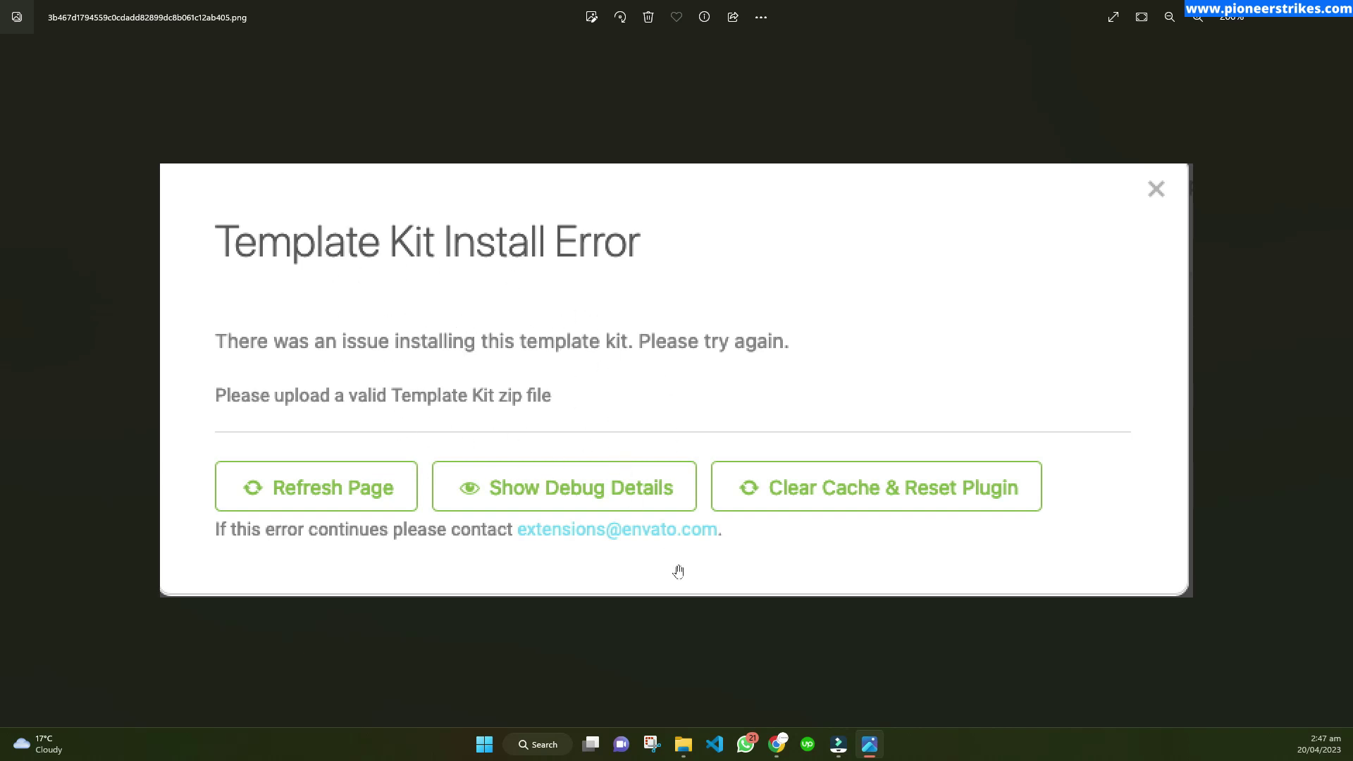
Switch to Chrome and open the Envato Elements site, elements.envato.com, in a new tab.
left_click(778, 745)
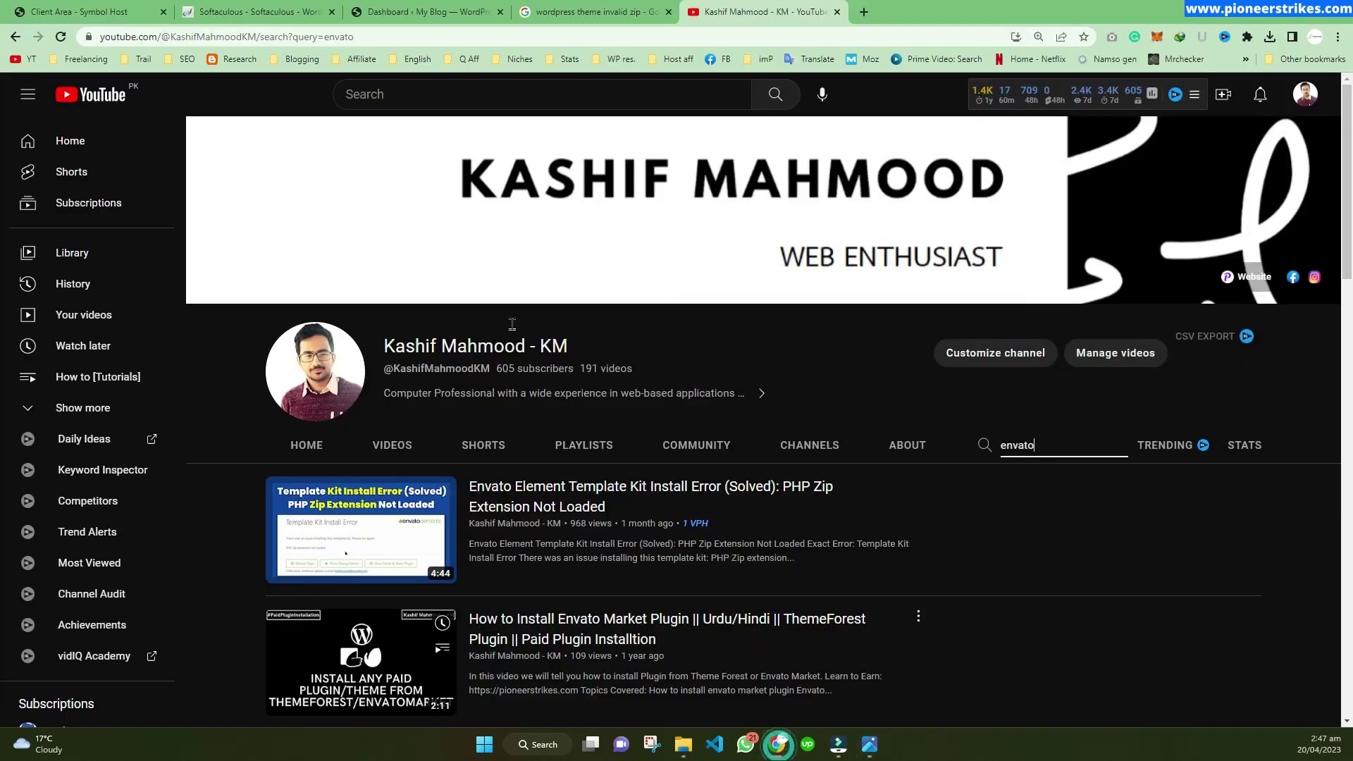
left_click(864, 12)
type("enavto")
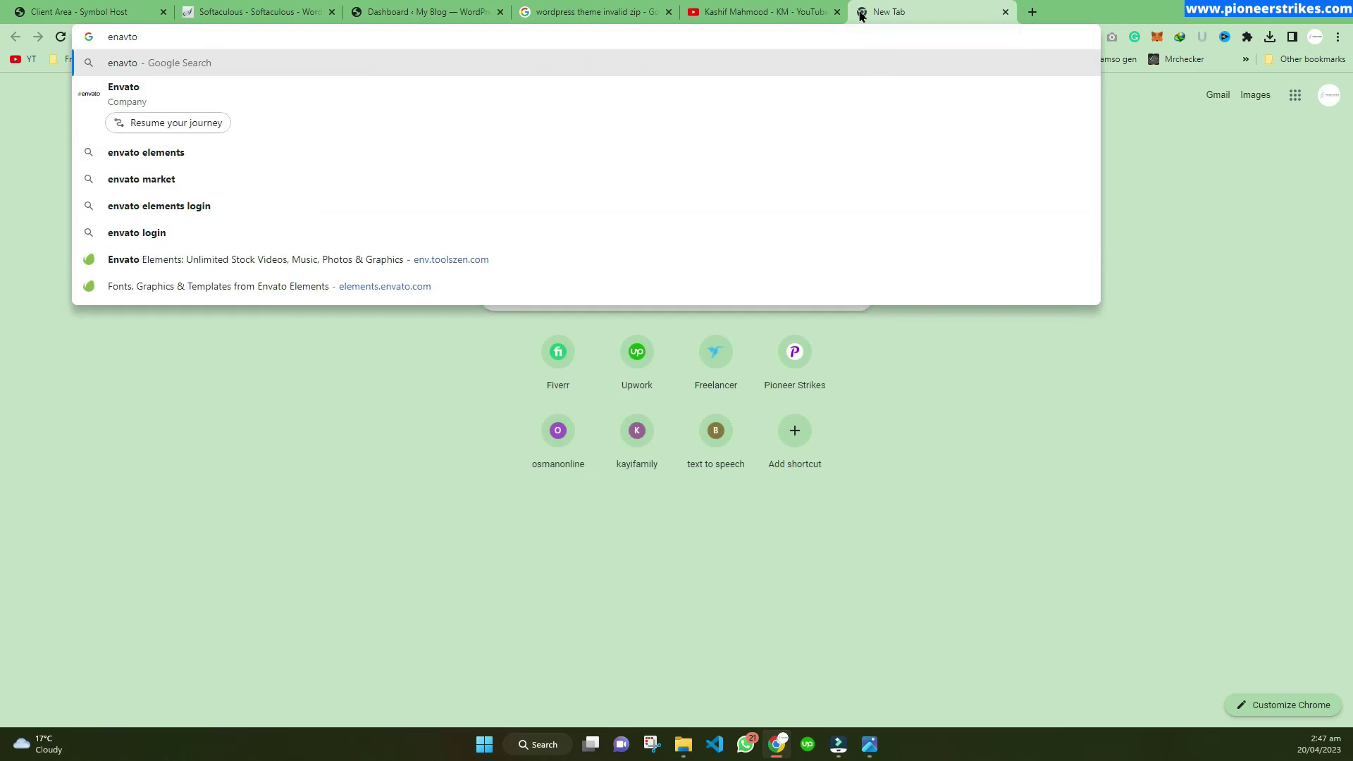
type("element")
key("Up")
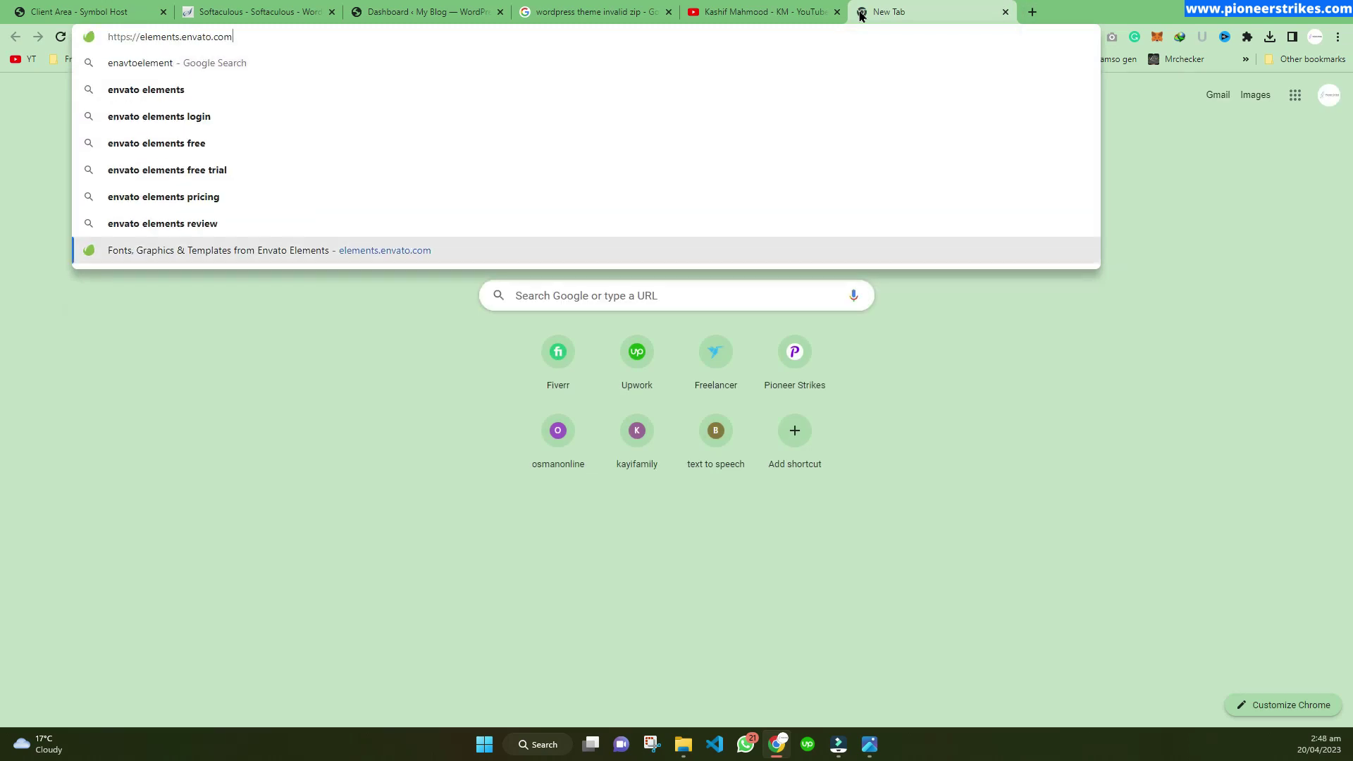
key("Return")
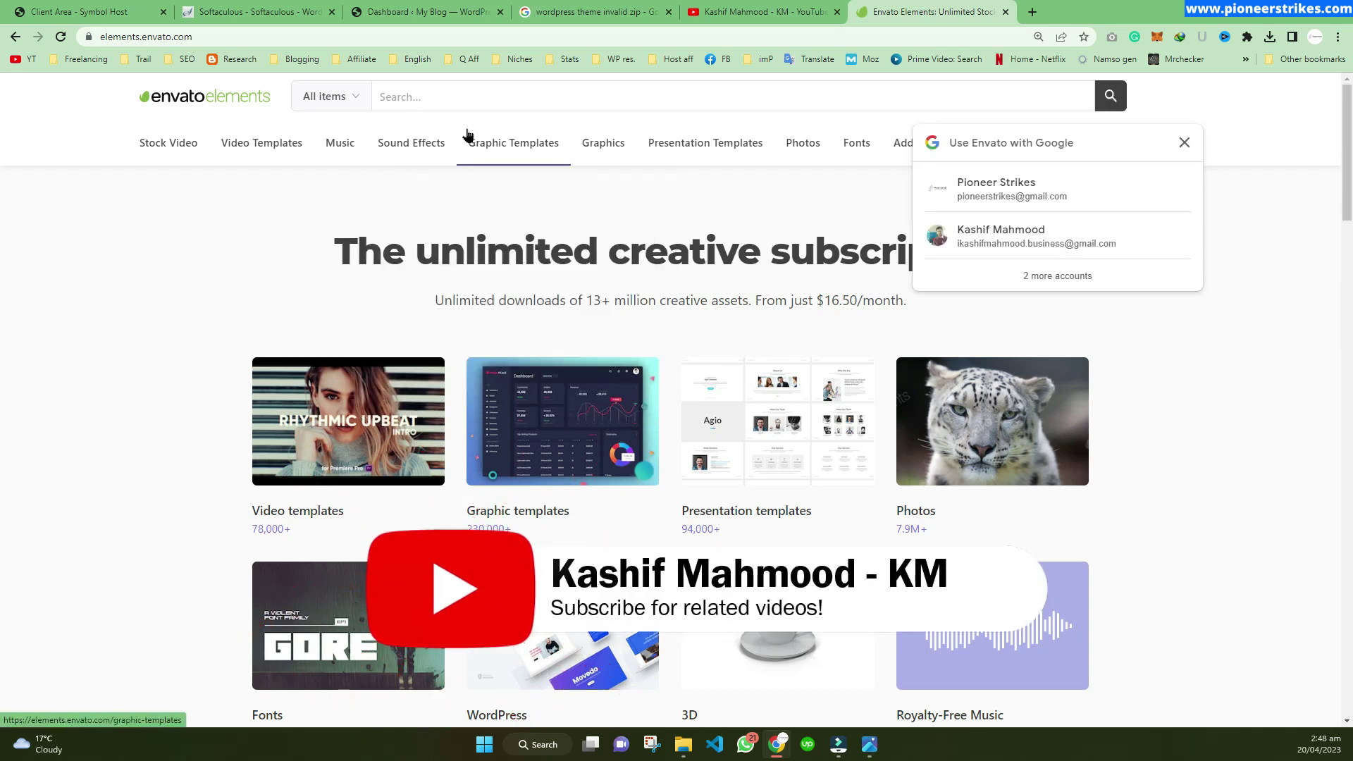
Search Envato Elements for "theme" in the WordPress category and open the Munfarid blog and shop theme in a new tab.
left_click(447, 94)
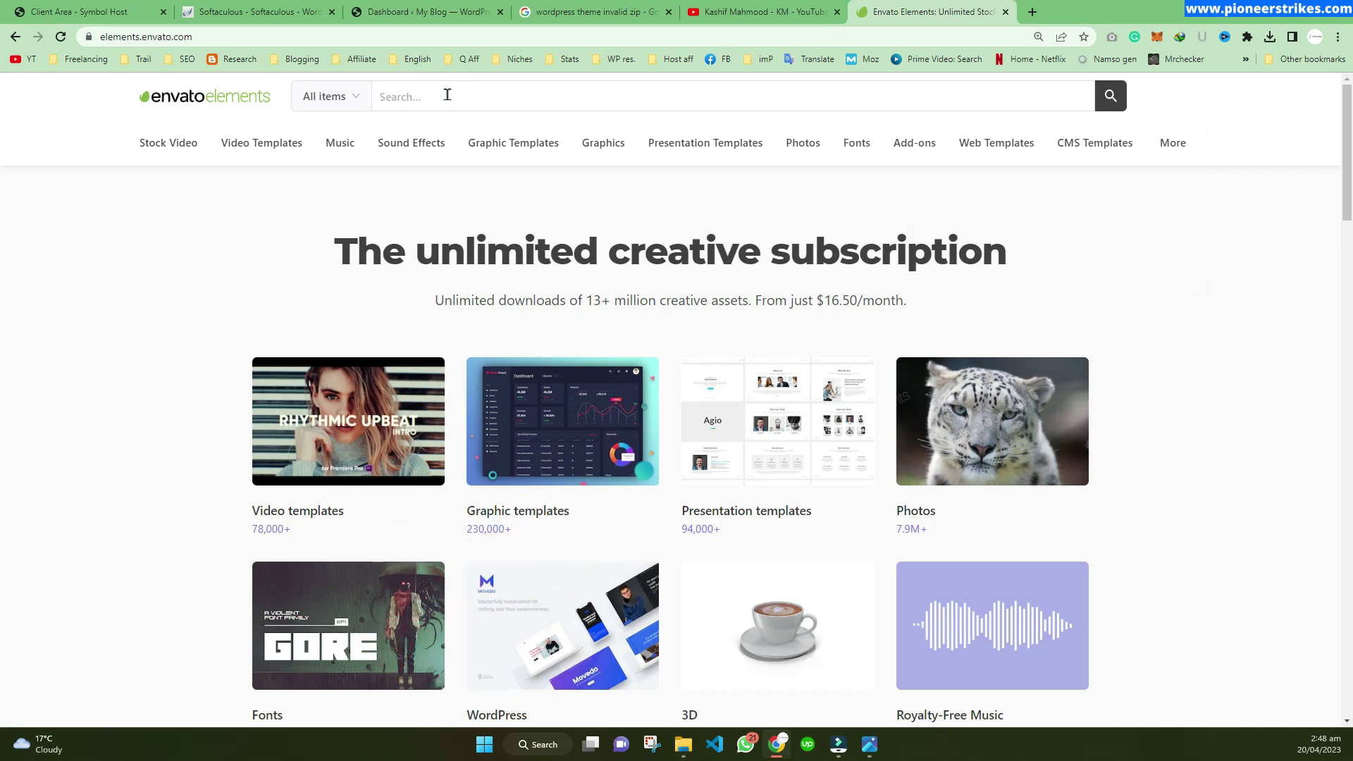
type("theme")
key("Down")
key("Return")
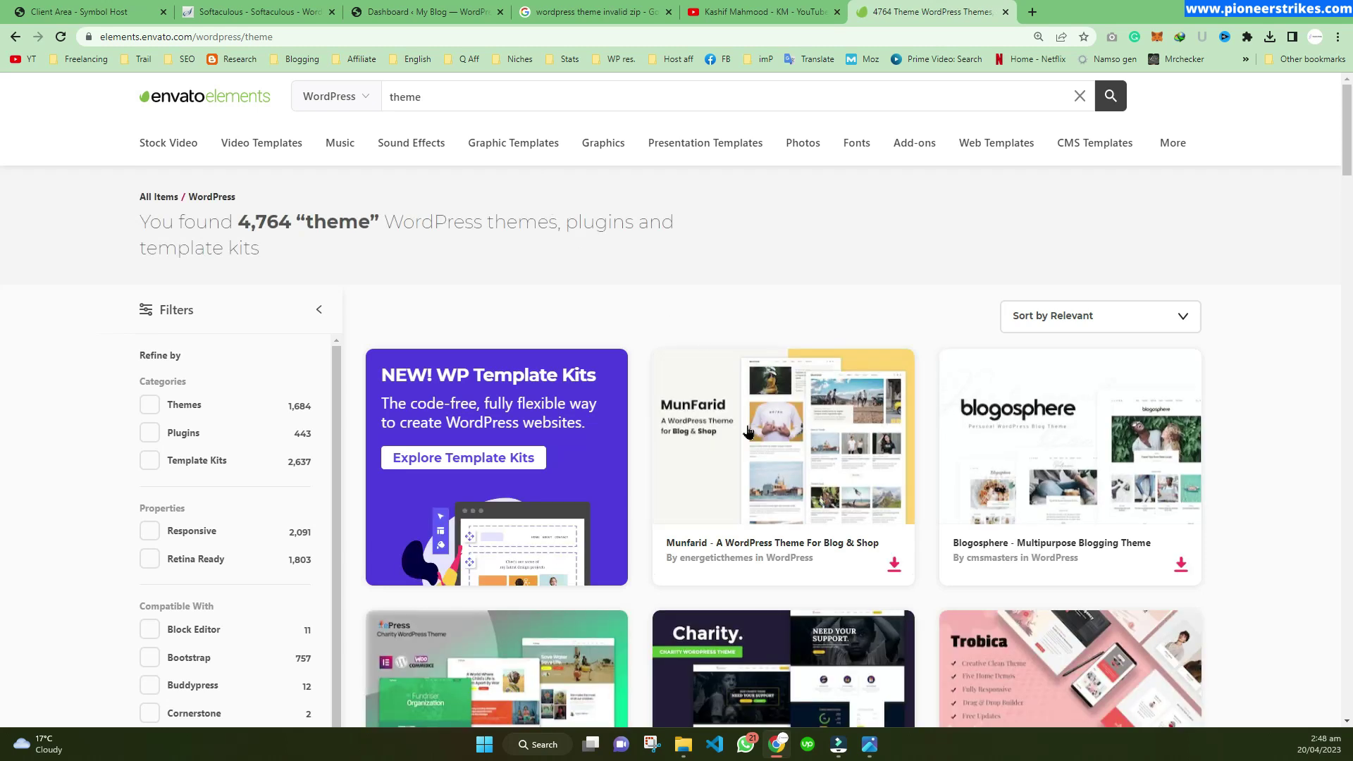
scroll(742, 339, "down", 3)
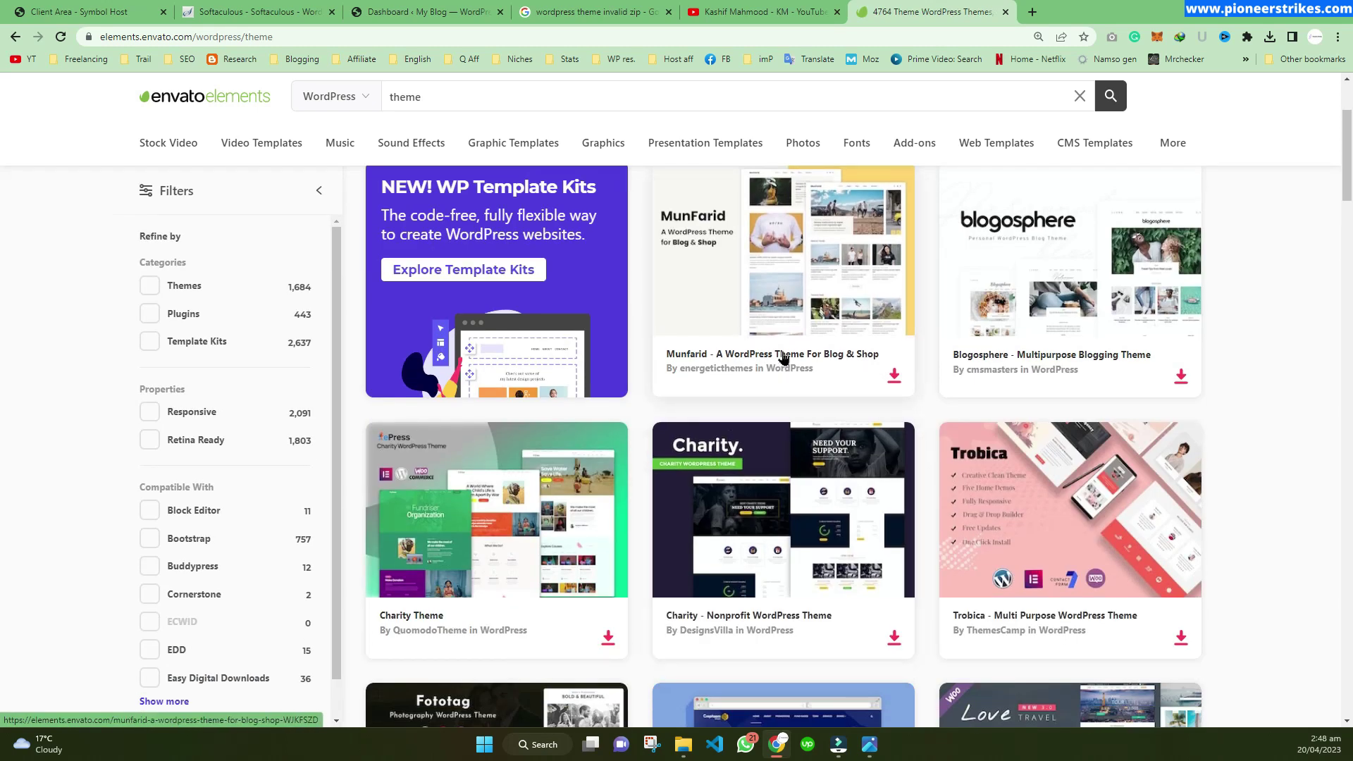
middle_click(784, 358)
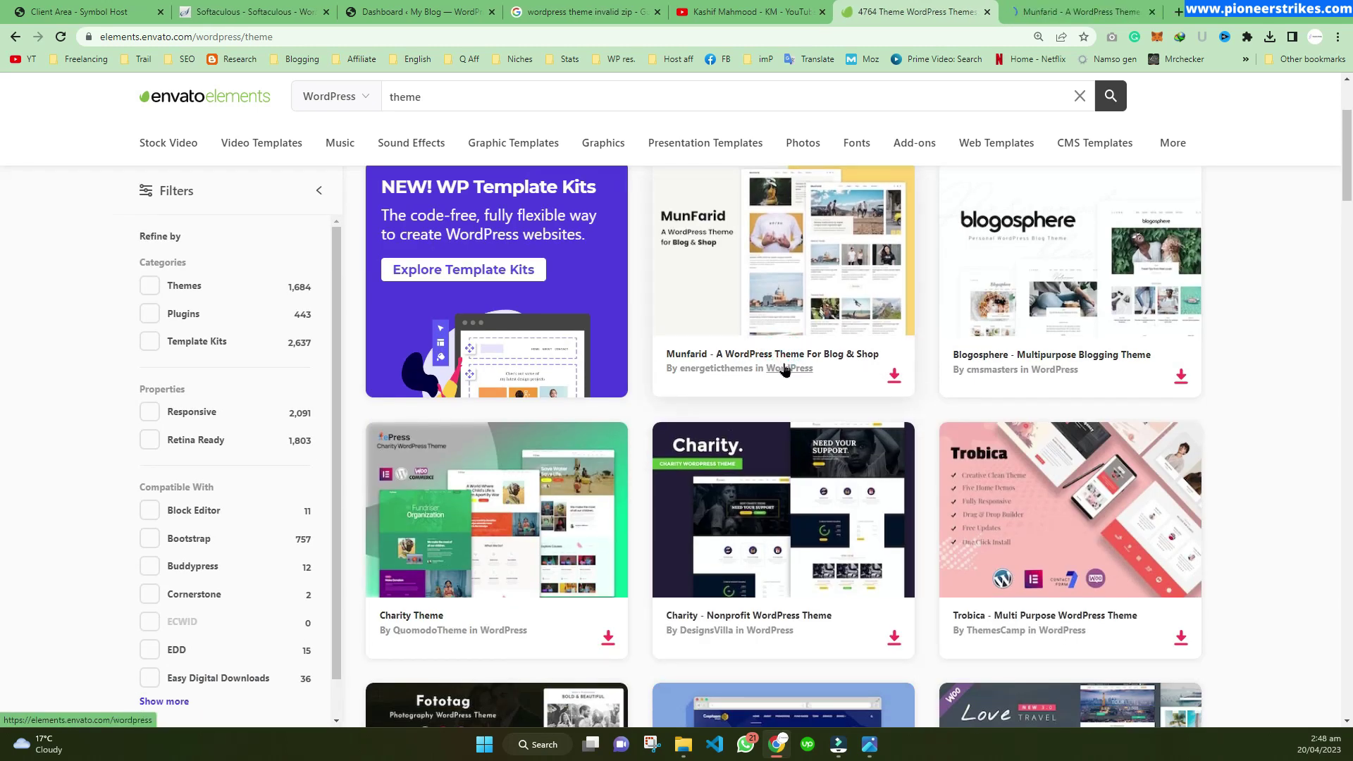
Change the WordPress item search to "theme kit" and open the Rumah - Construction Theme Elementor Template Kit.
scroll(783, 367, "down", 4)
left_click(431, 97)
type("kit")
key("Return")
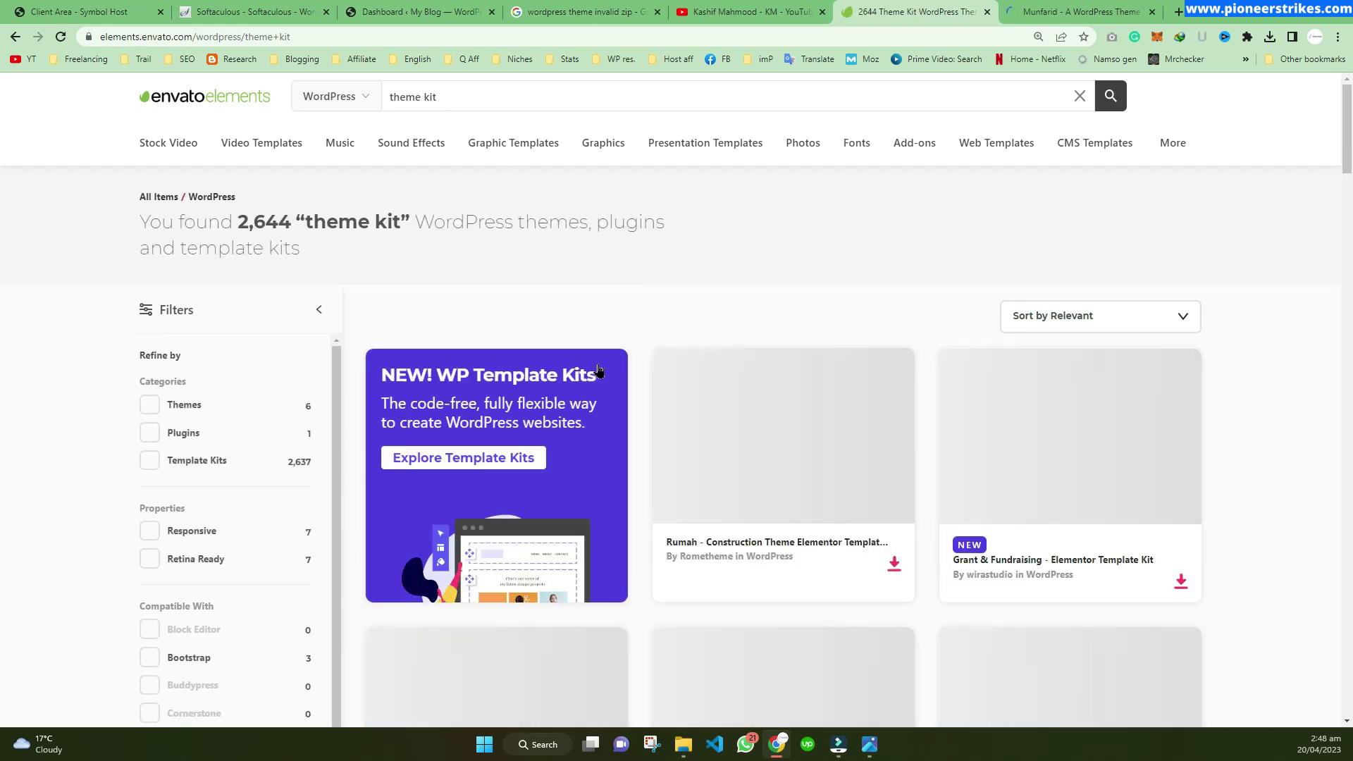
left_click(782, 543)
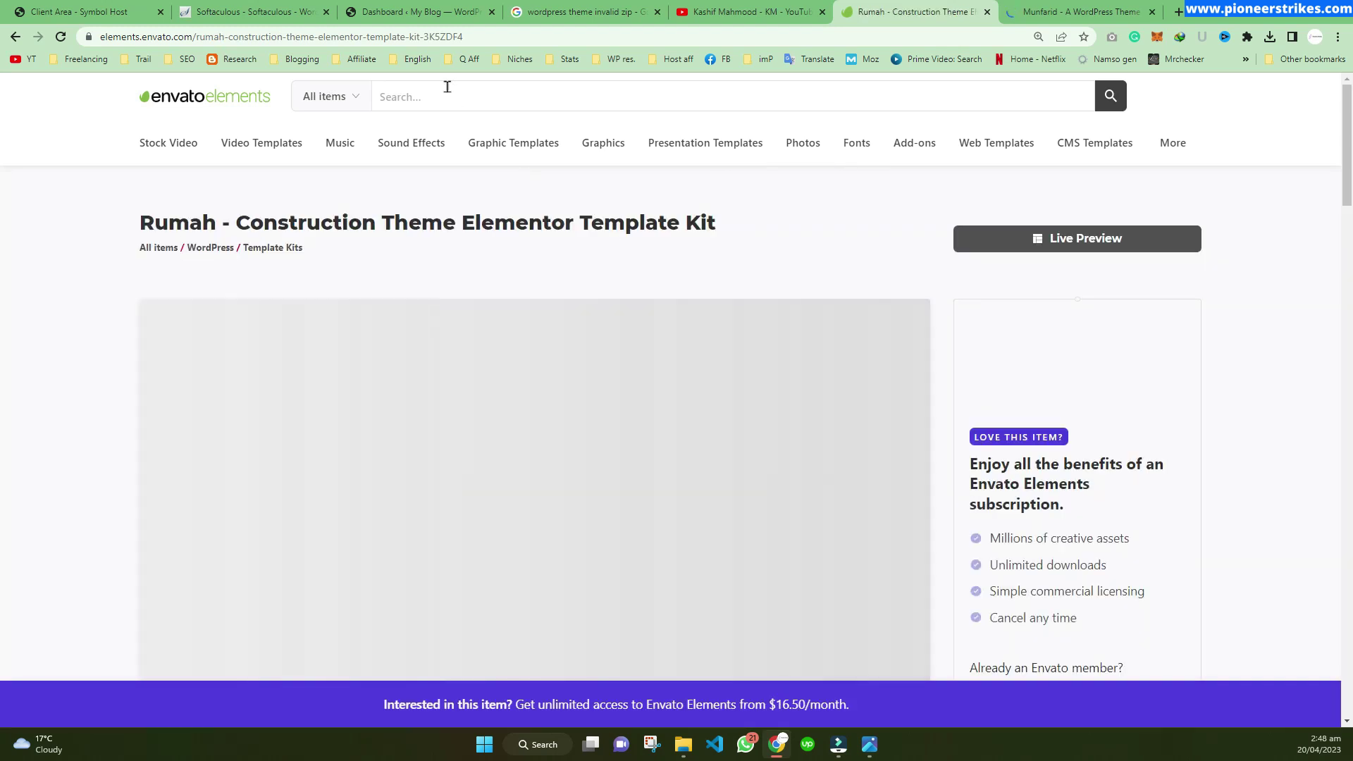
Compare the item titles of the Rumah Elementor template kit and the Munfarid WordPress theme by highlighting their product types.
left_click_drag(454, 222, 749, 224)
left_click(749, 220)
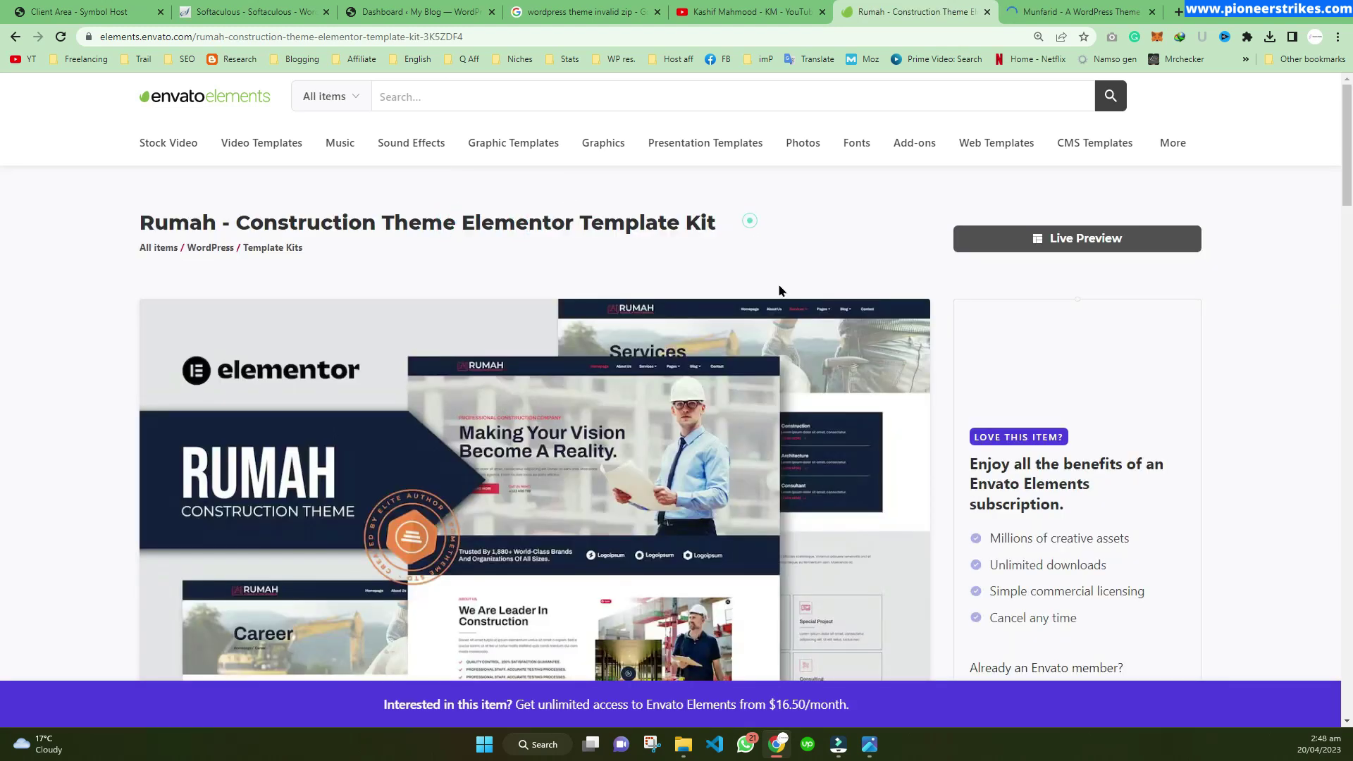
mouse_move(461, 222)
left_mouse_down()
mouse_move(732, 226)
mouse_move(474, 223)
left_mouse_up()
left_click(744, 224)
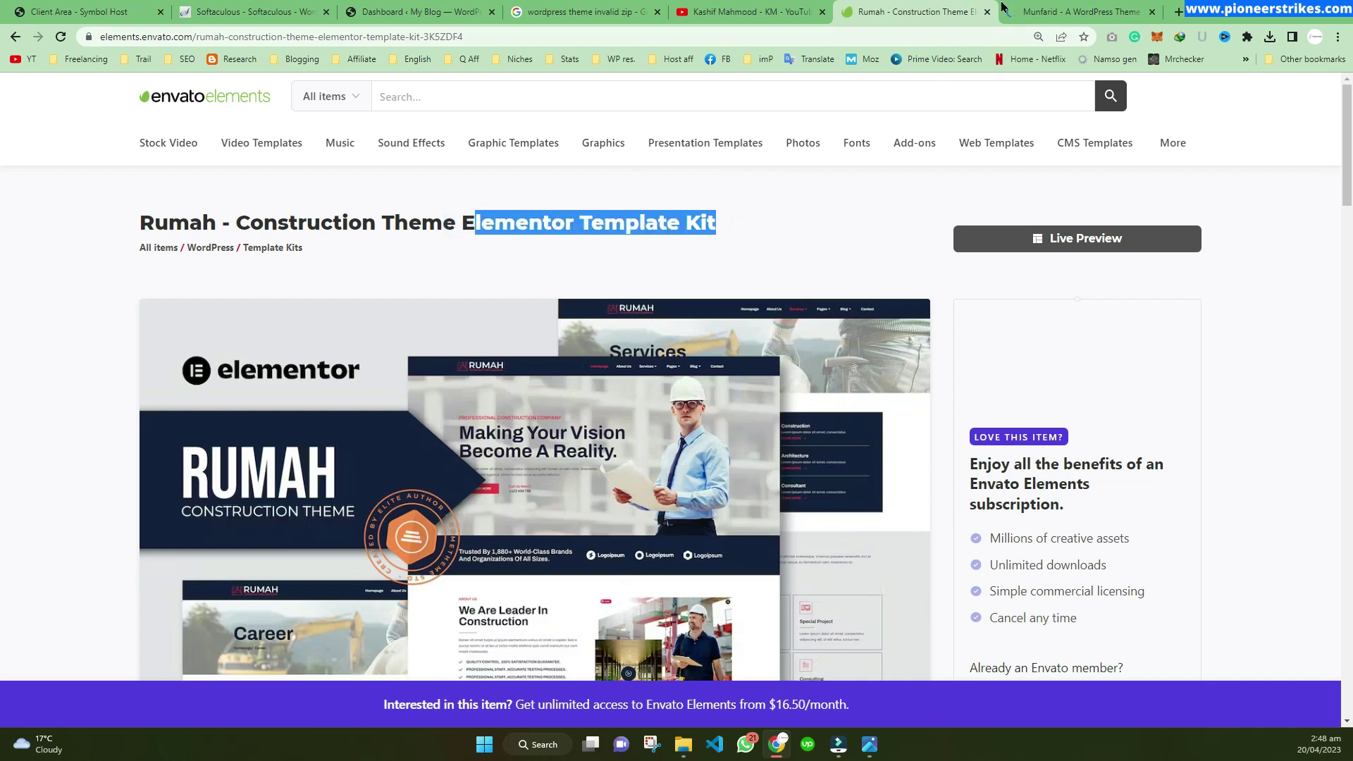
left_click(1004, 9)
left_click_drag(279, 222, 494, 223)
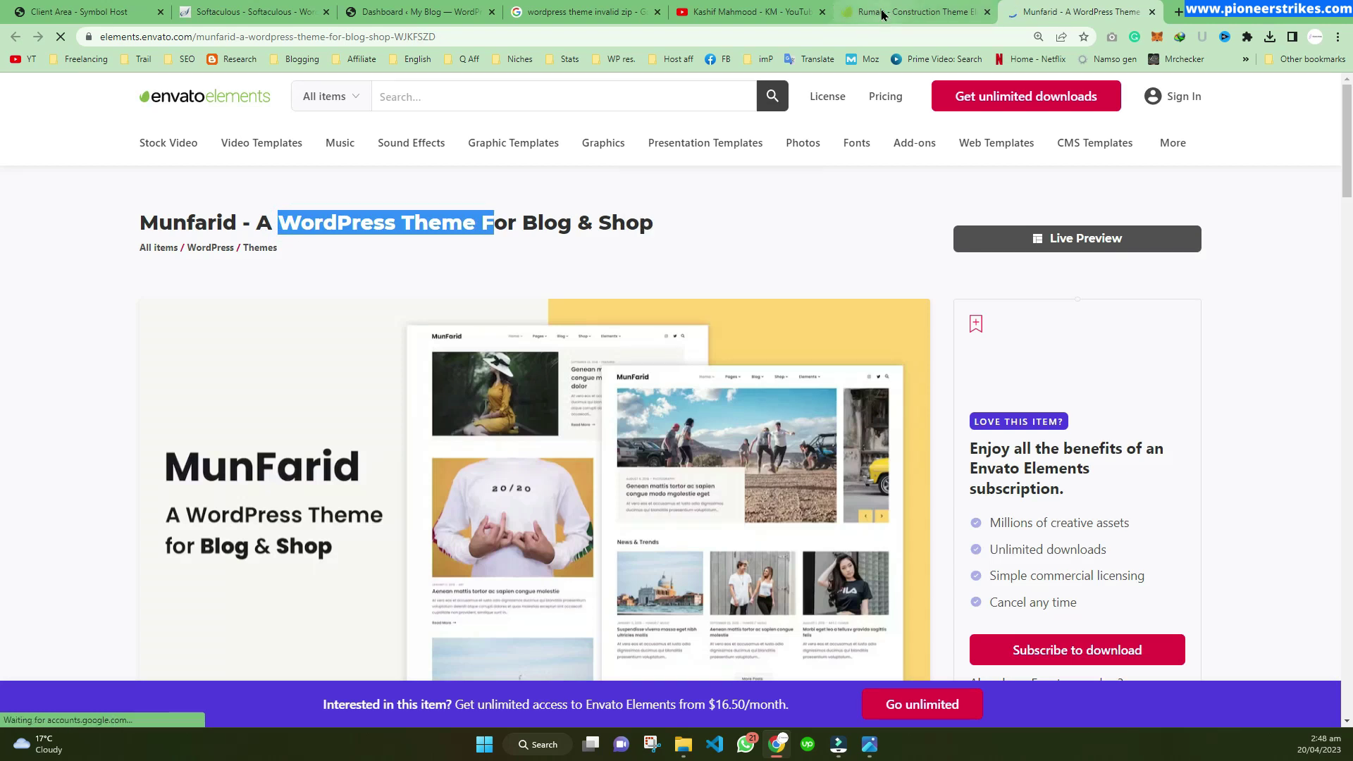
Go to the WordPress dashboard and open the zip upload form for adding a new theme.
left_click(405, 8)
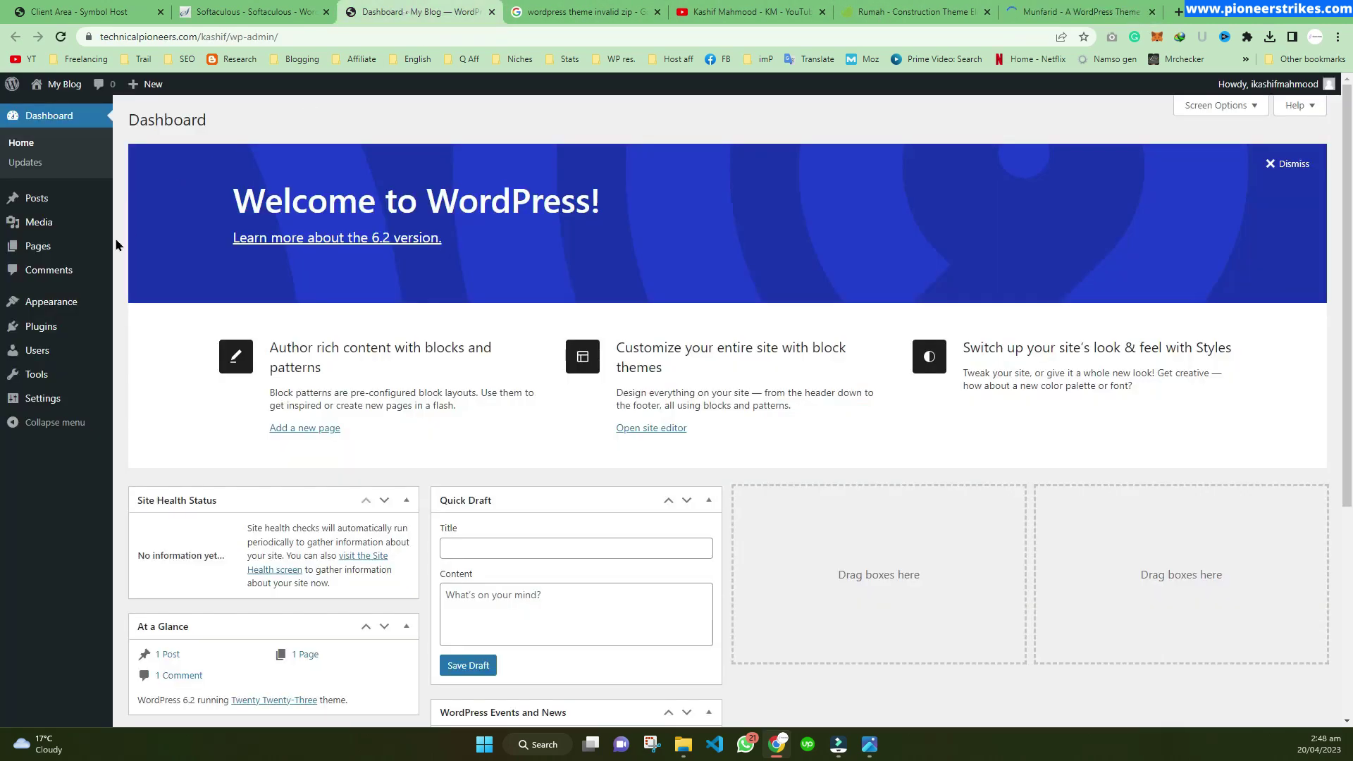
left_click(51, 309)
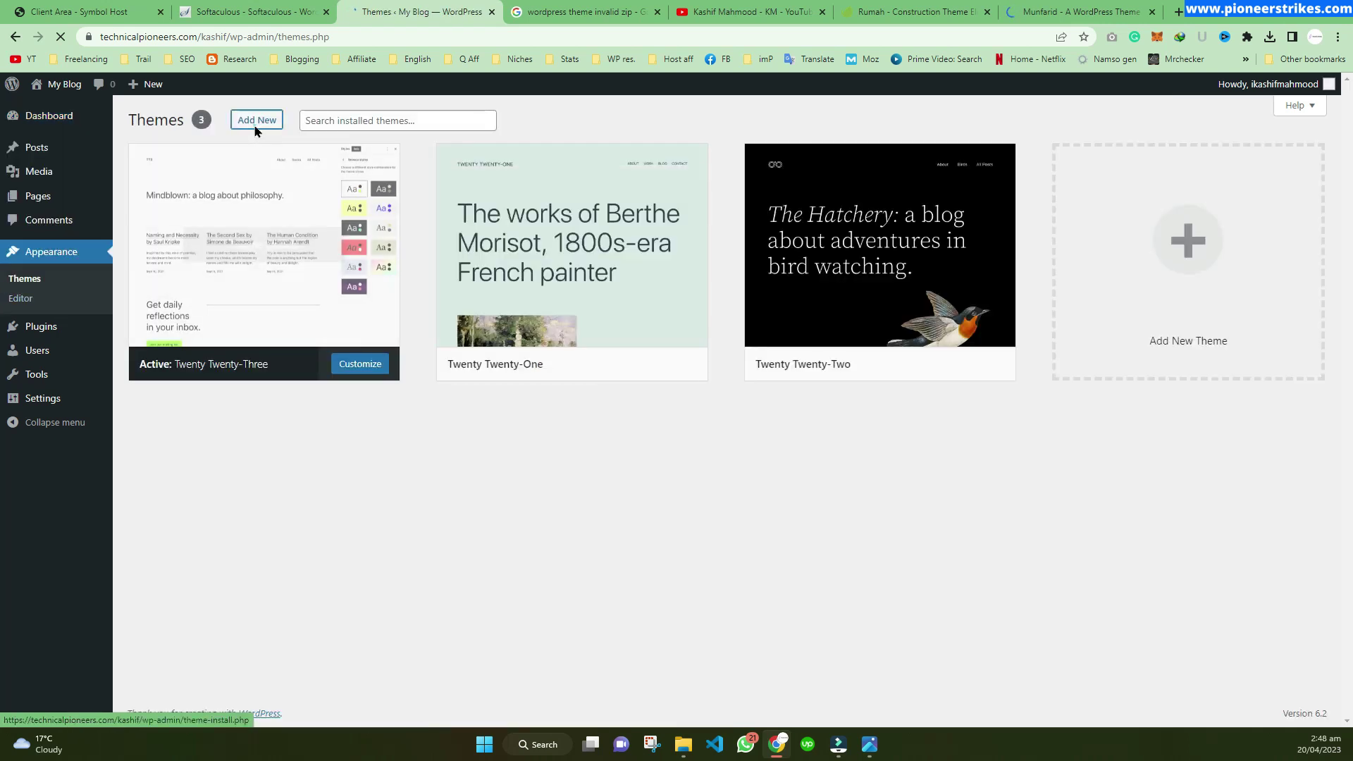
left_click(256, 126)
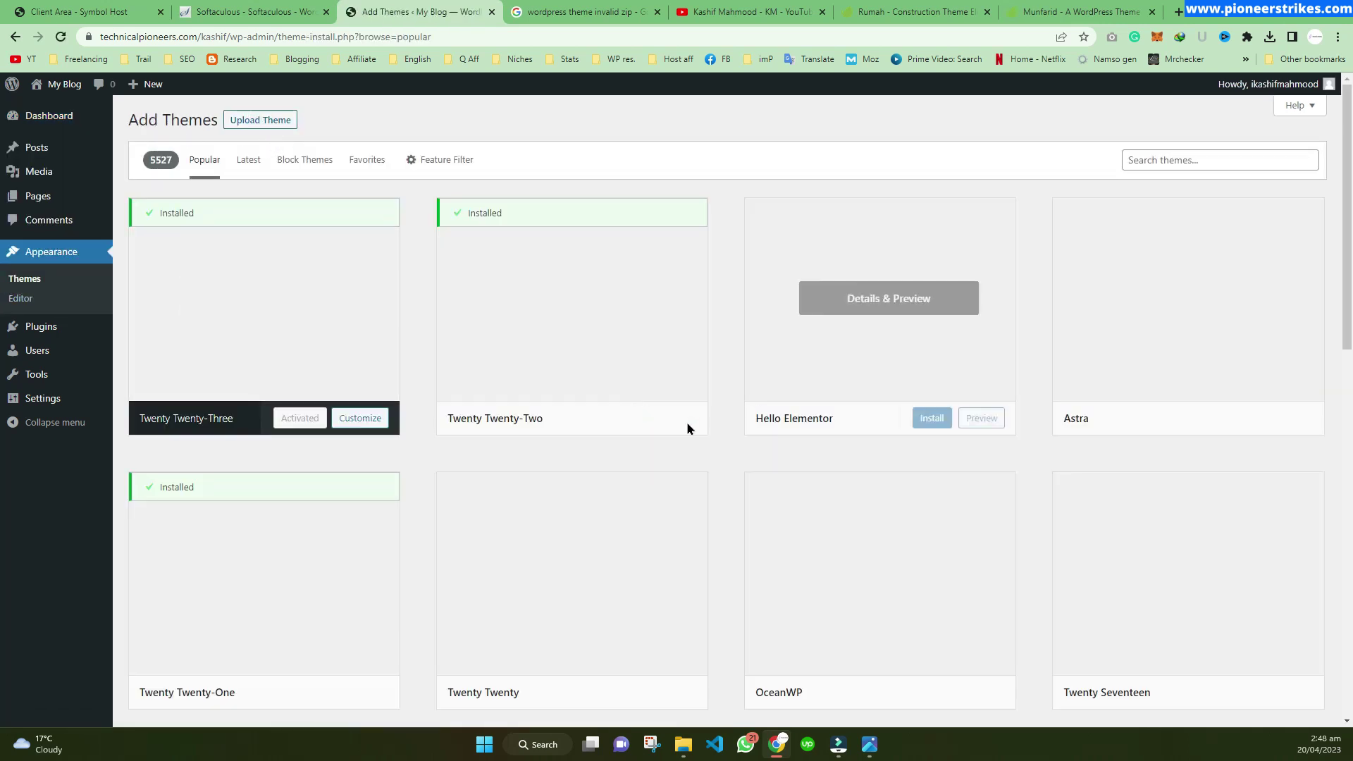
left_click(260, 122)
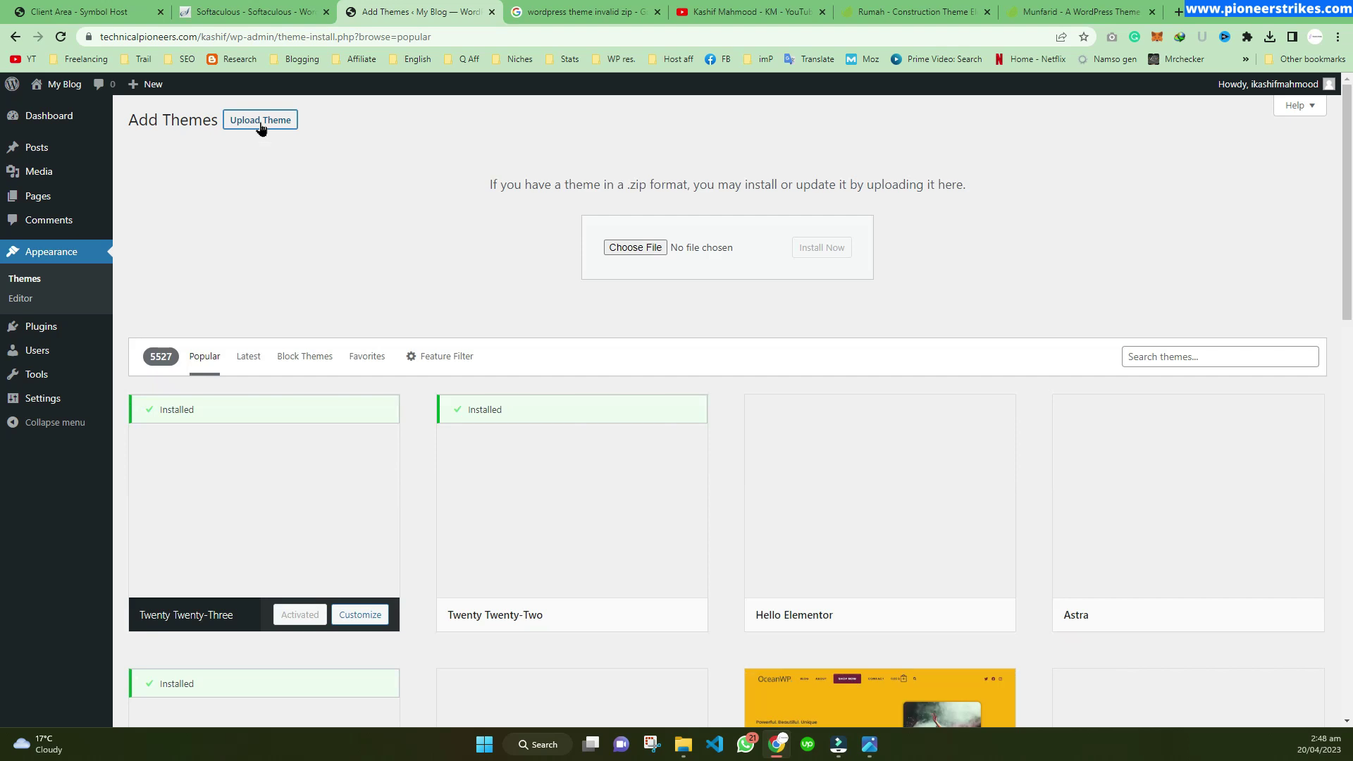
Choose xido.zip from the Xido Theme Package folder inside the themeforest xido startup and saas folder as the theme file.
left_click(628, 248)
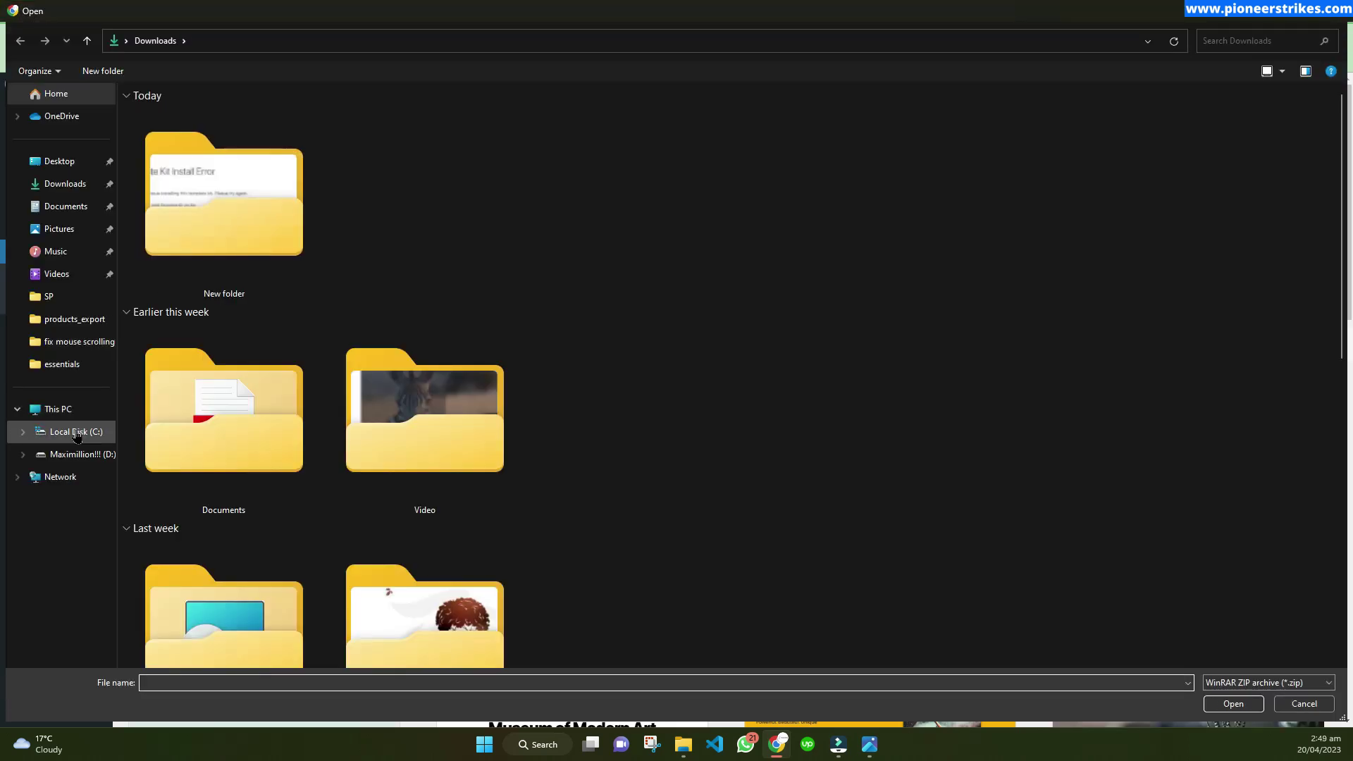
left_click(58, 410)
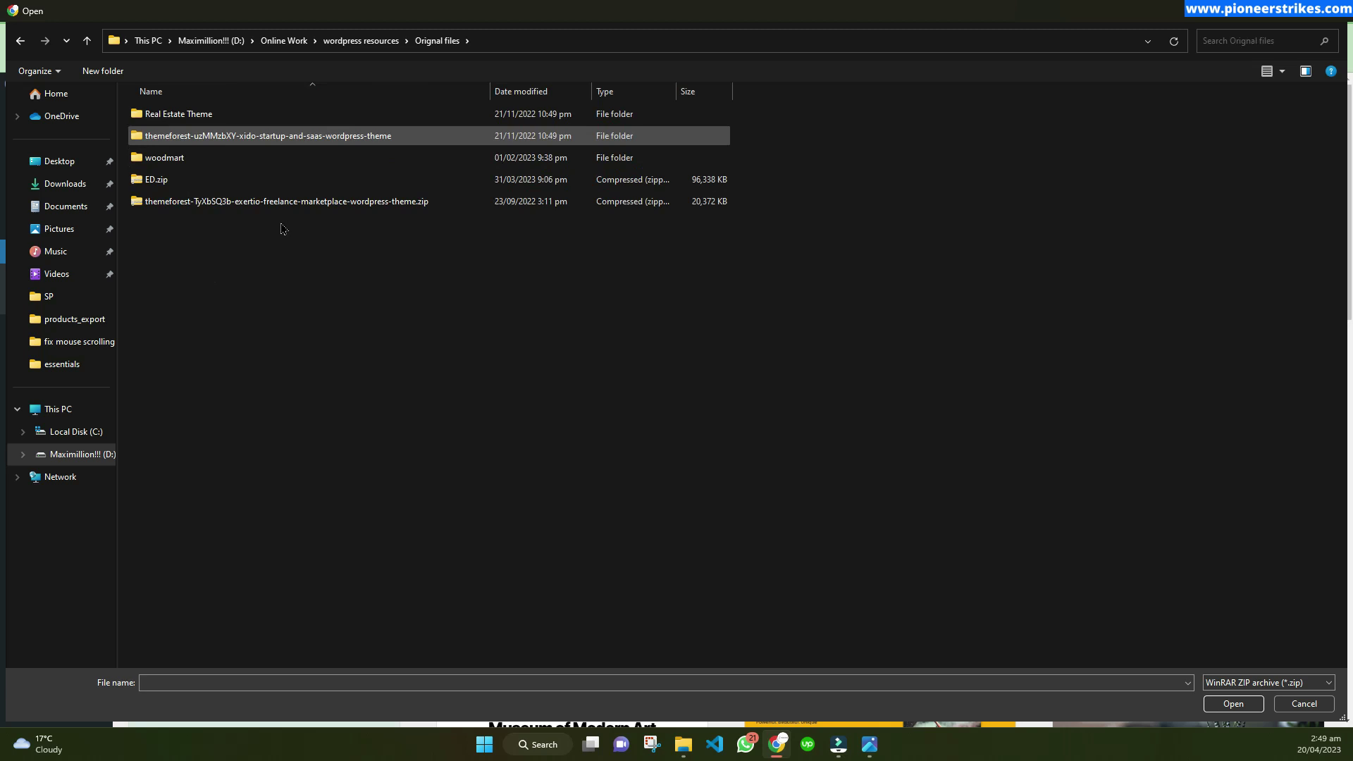
double_click(196, 141)
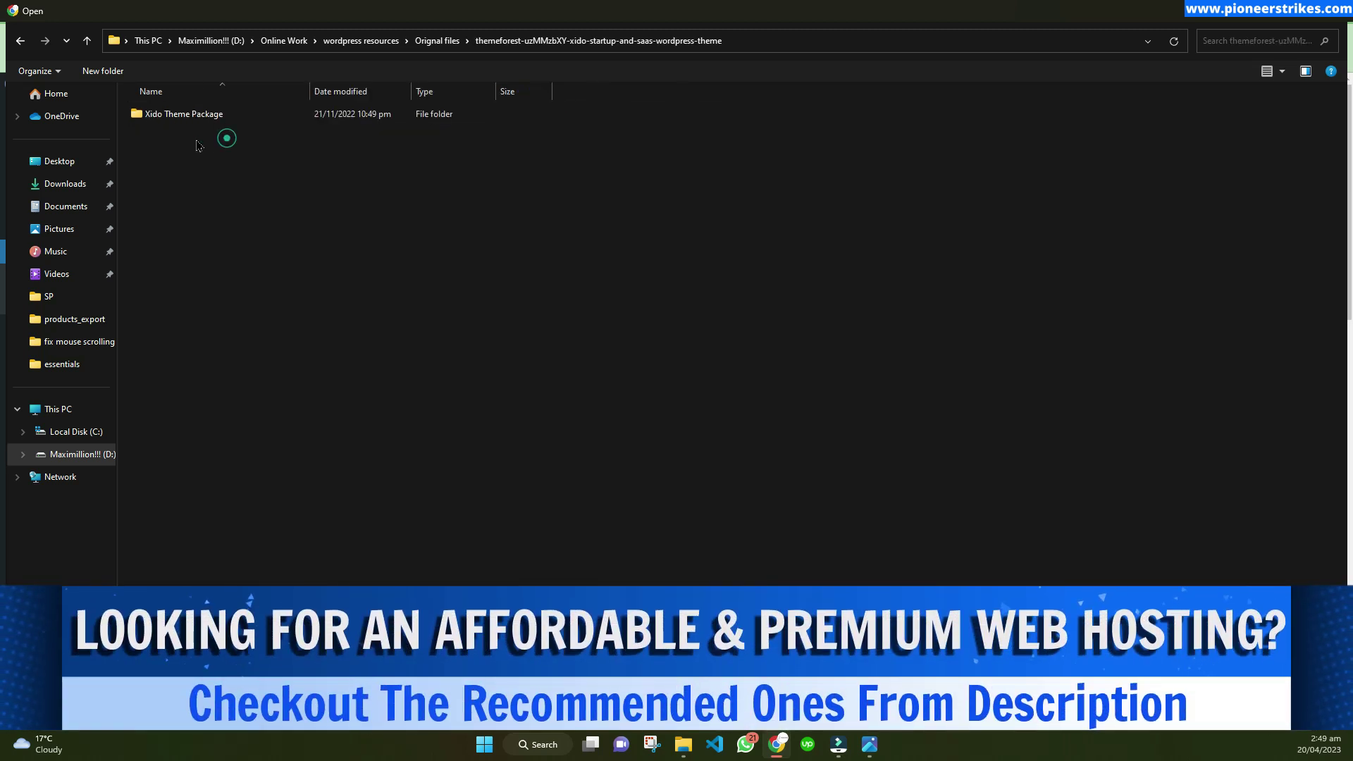
double_click(185, 114)
left_click(192, 157)
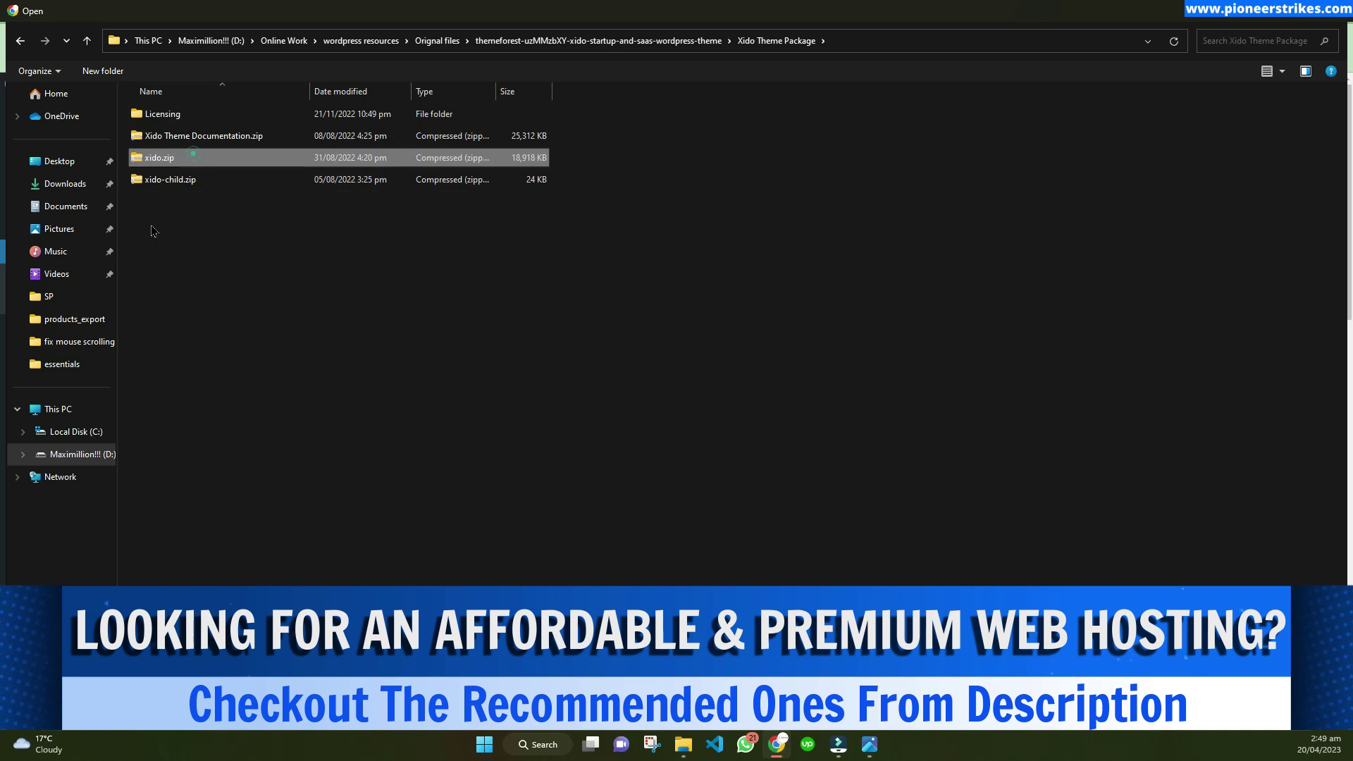
left_click(184, 156)
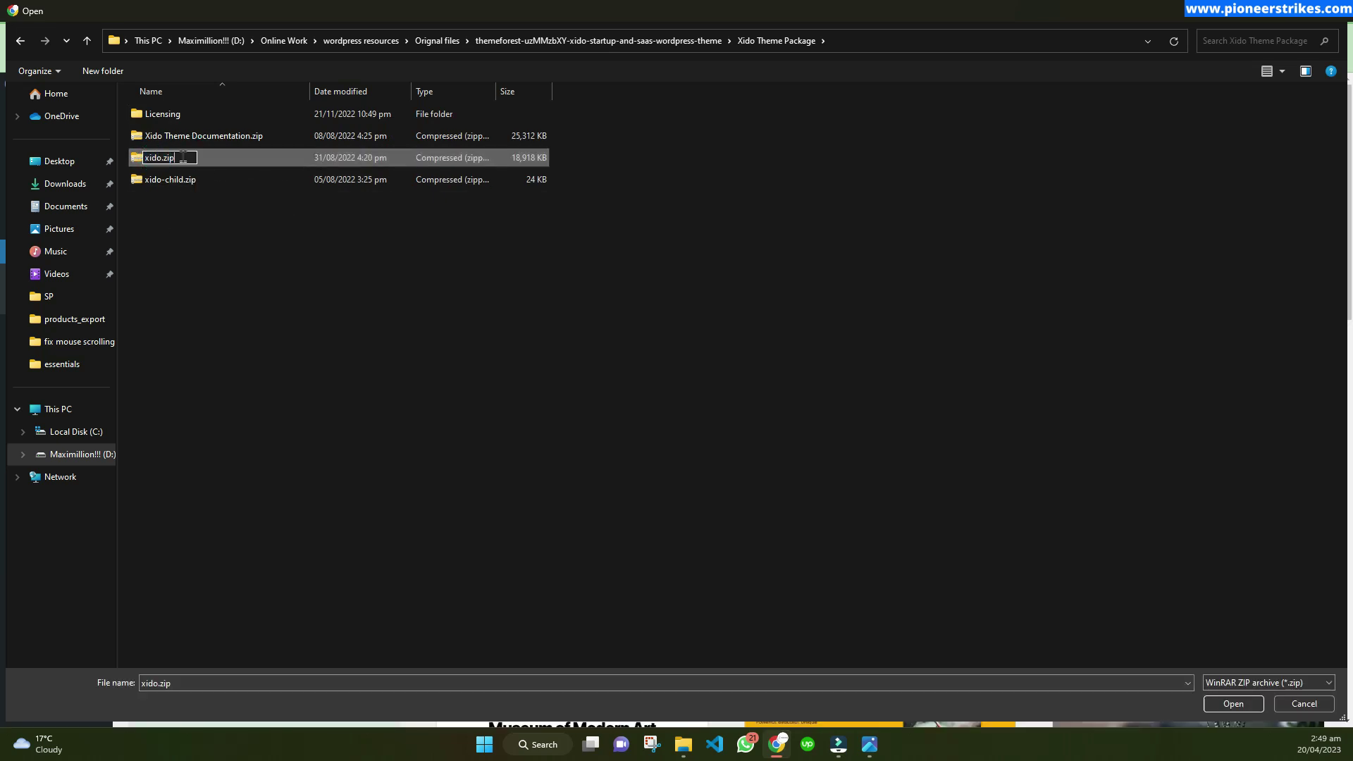
double_click(223, 158)
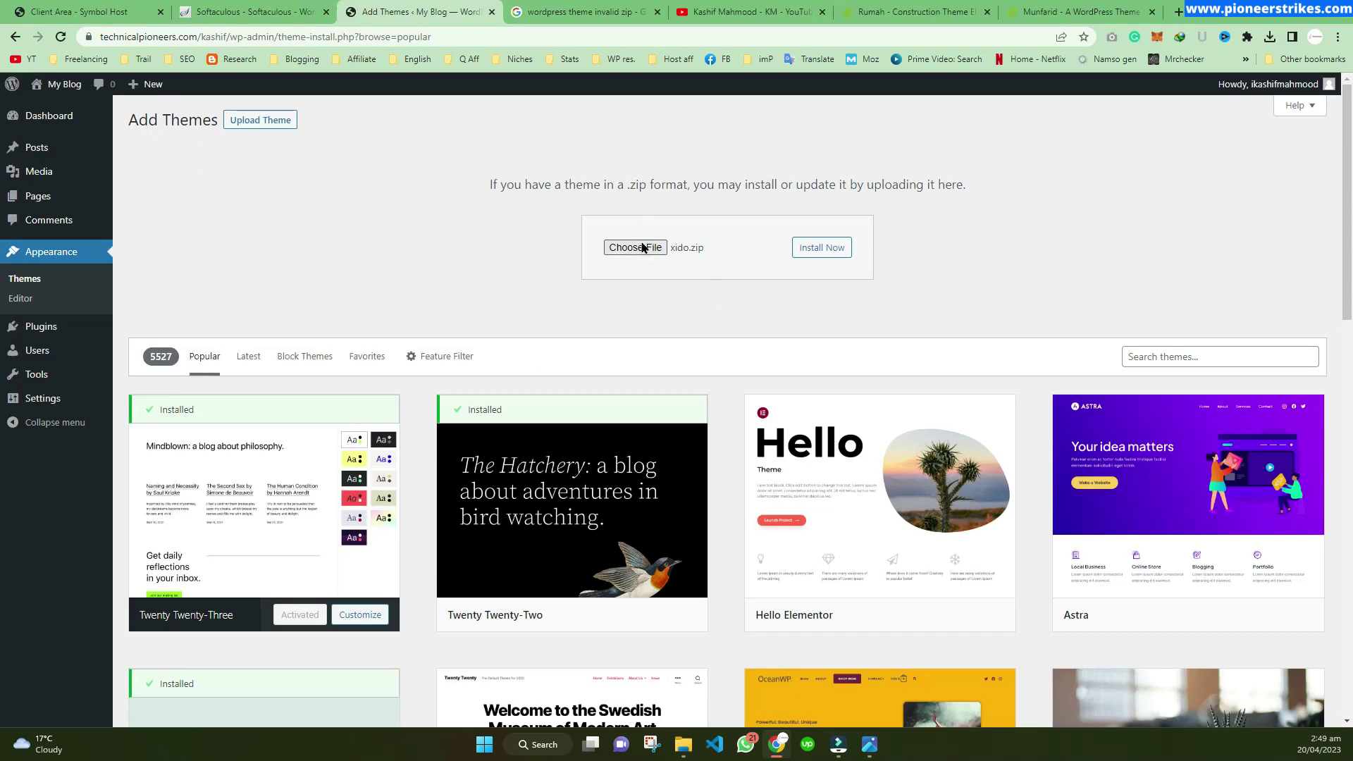
Reopen the theme file picker and extract xido.zip into a xido folder within Xido Theme Package.
left_click(620, 246)
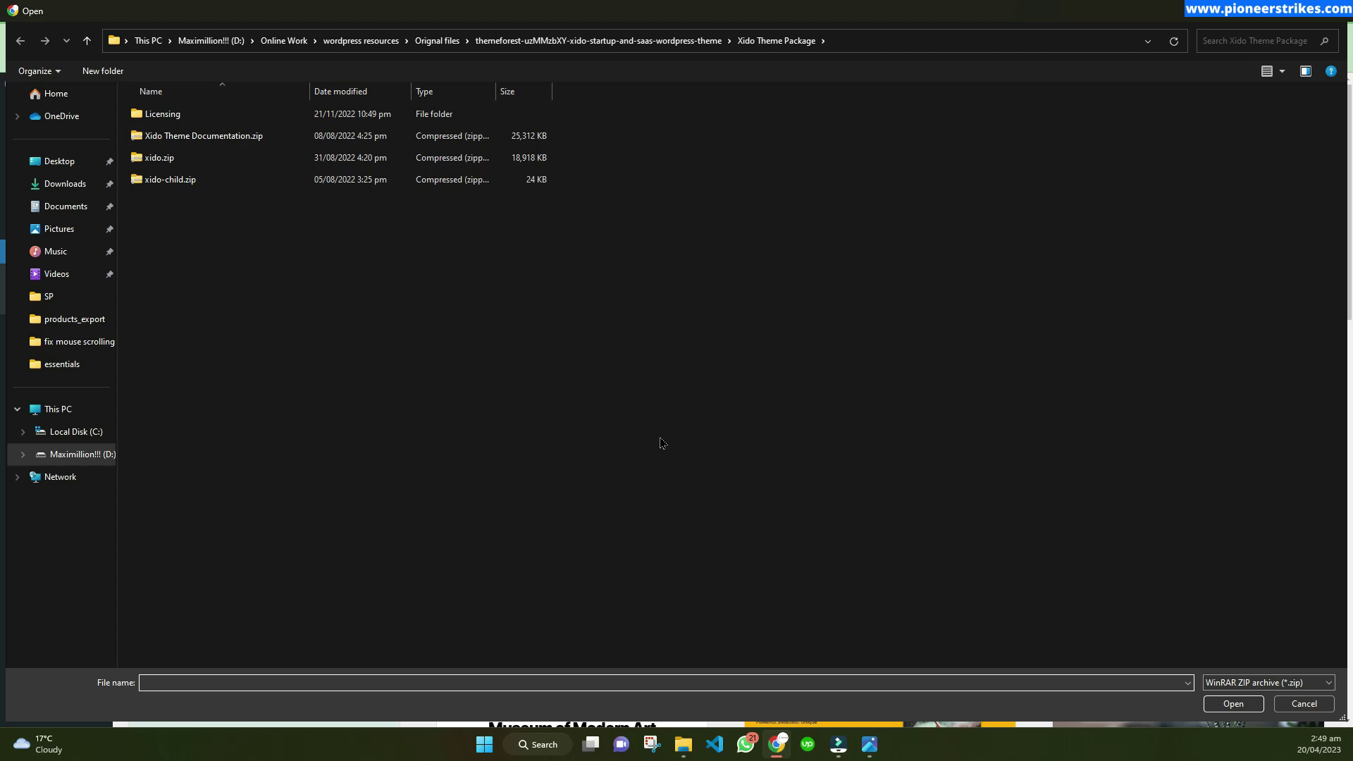
right_click(169, 159)
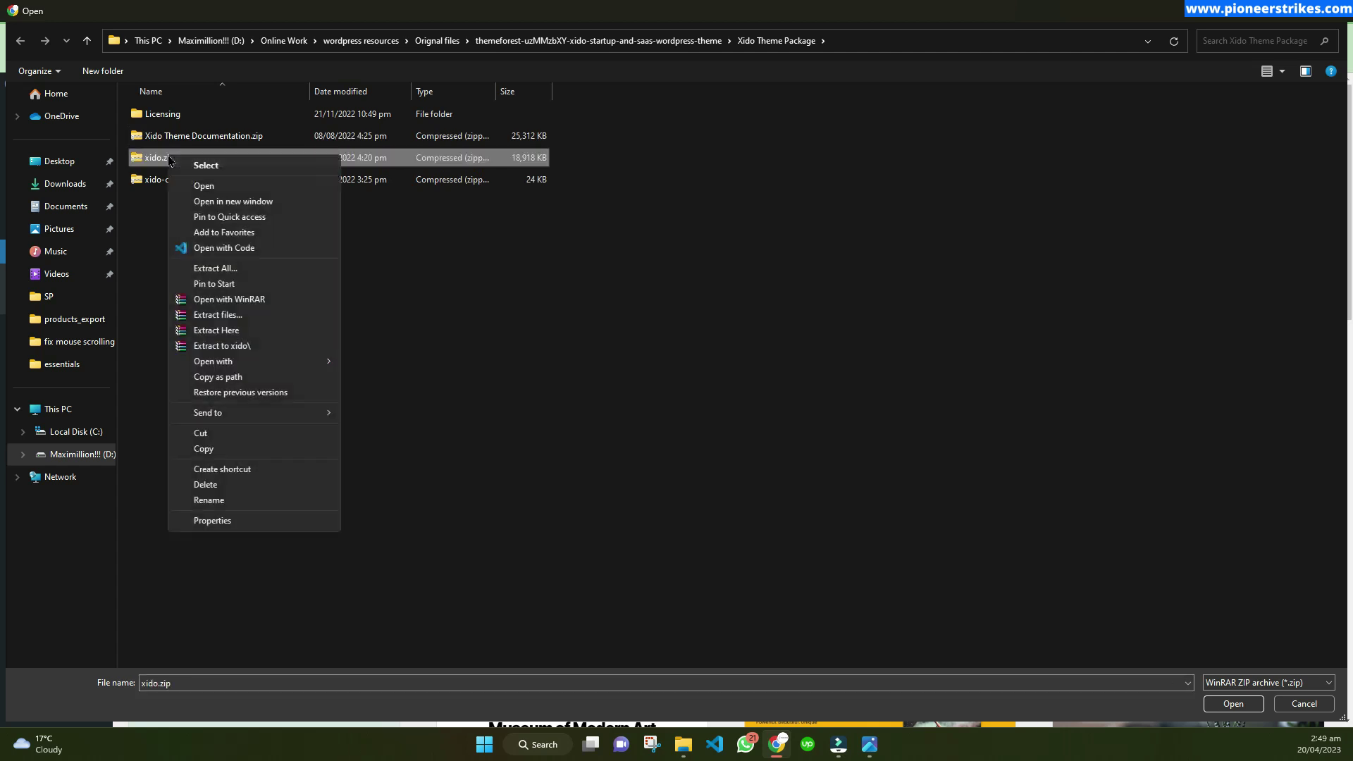
left_click(217, 315)
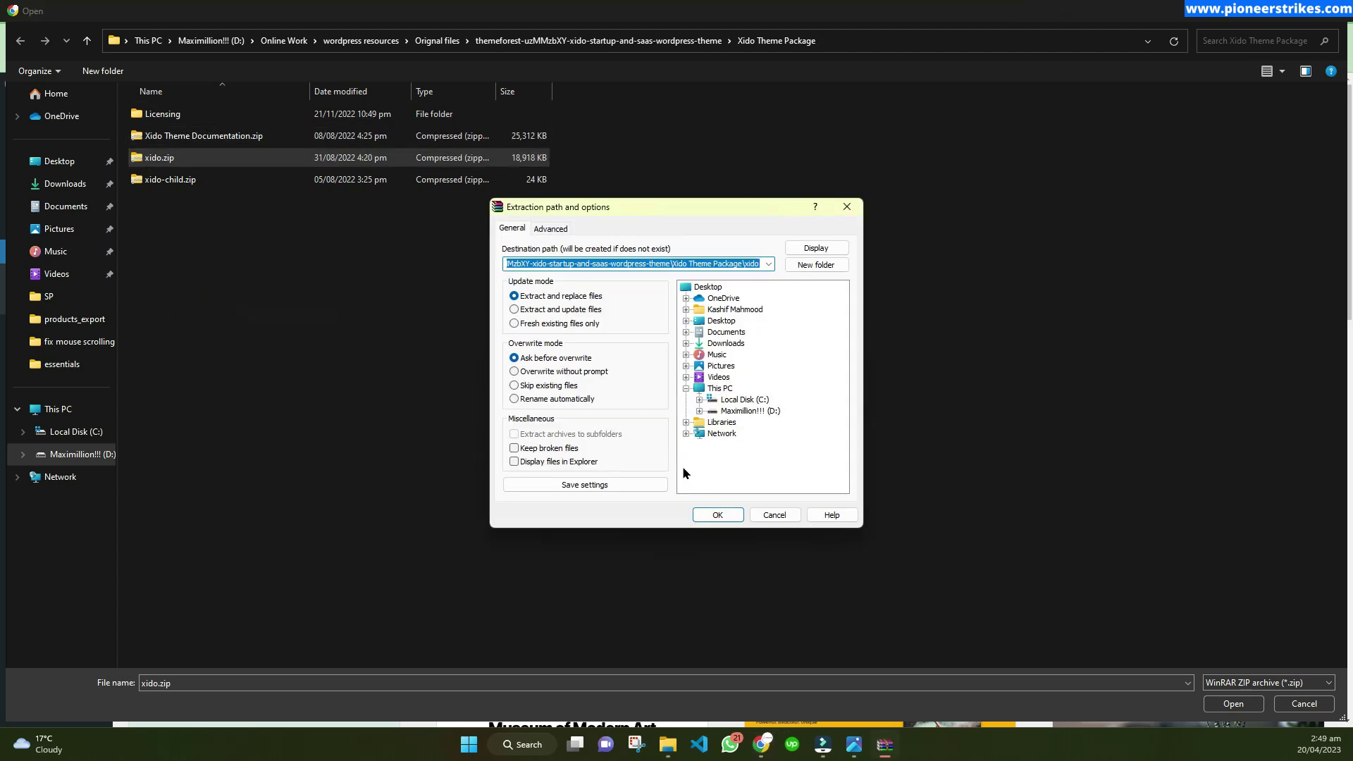
left_click(717, 520)
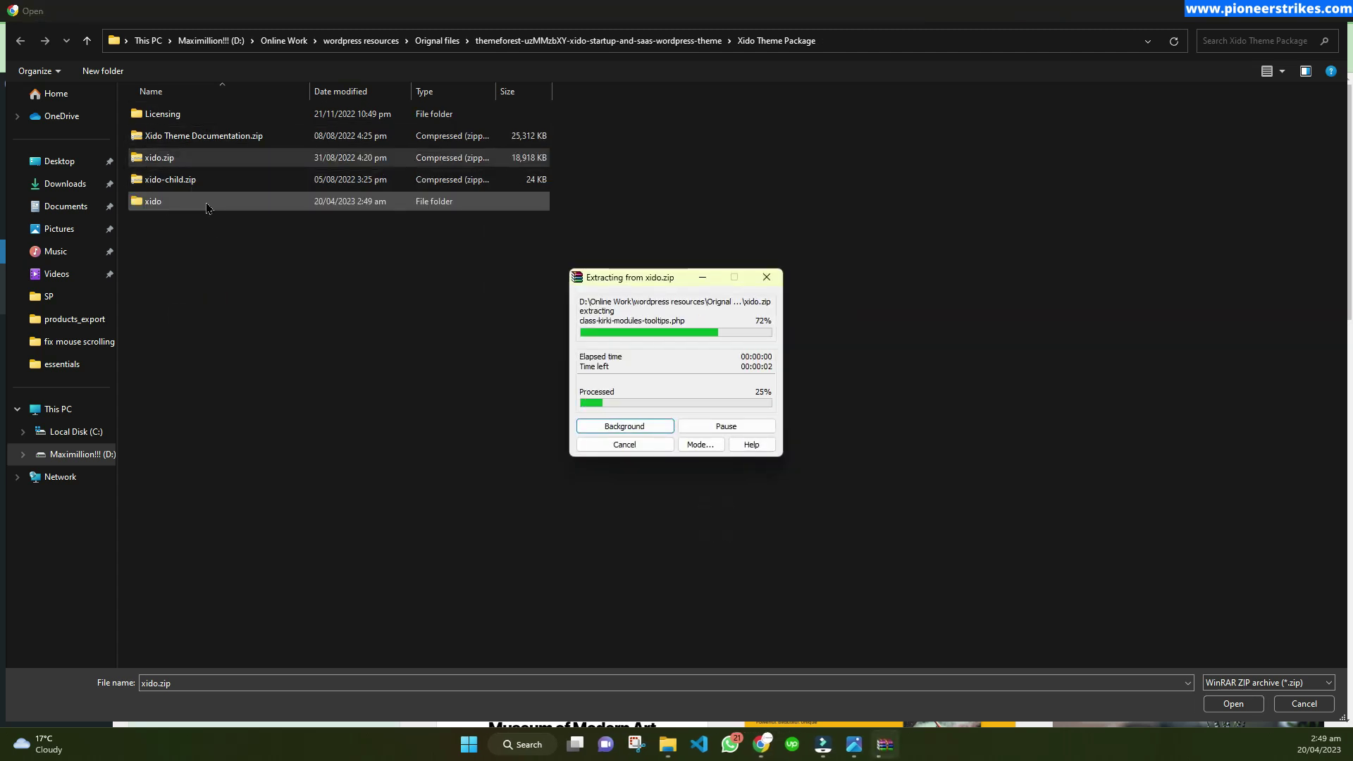
Open the extracted xido folder and its nested xido folder to examine the theme files.
double_click(182, 135)
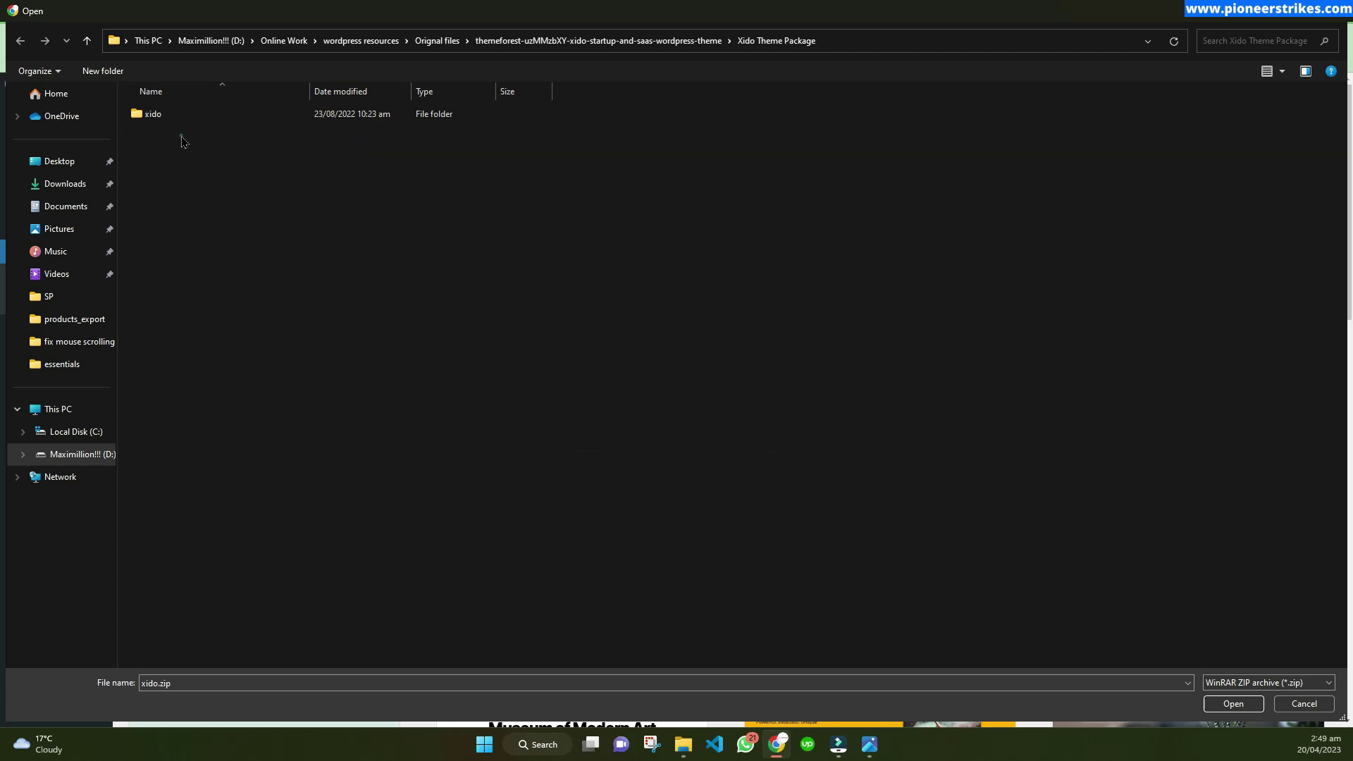
double_click(176, 115)
left_click(254, 394)
left_click(175, 322)
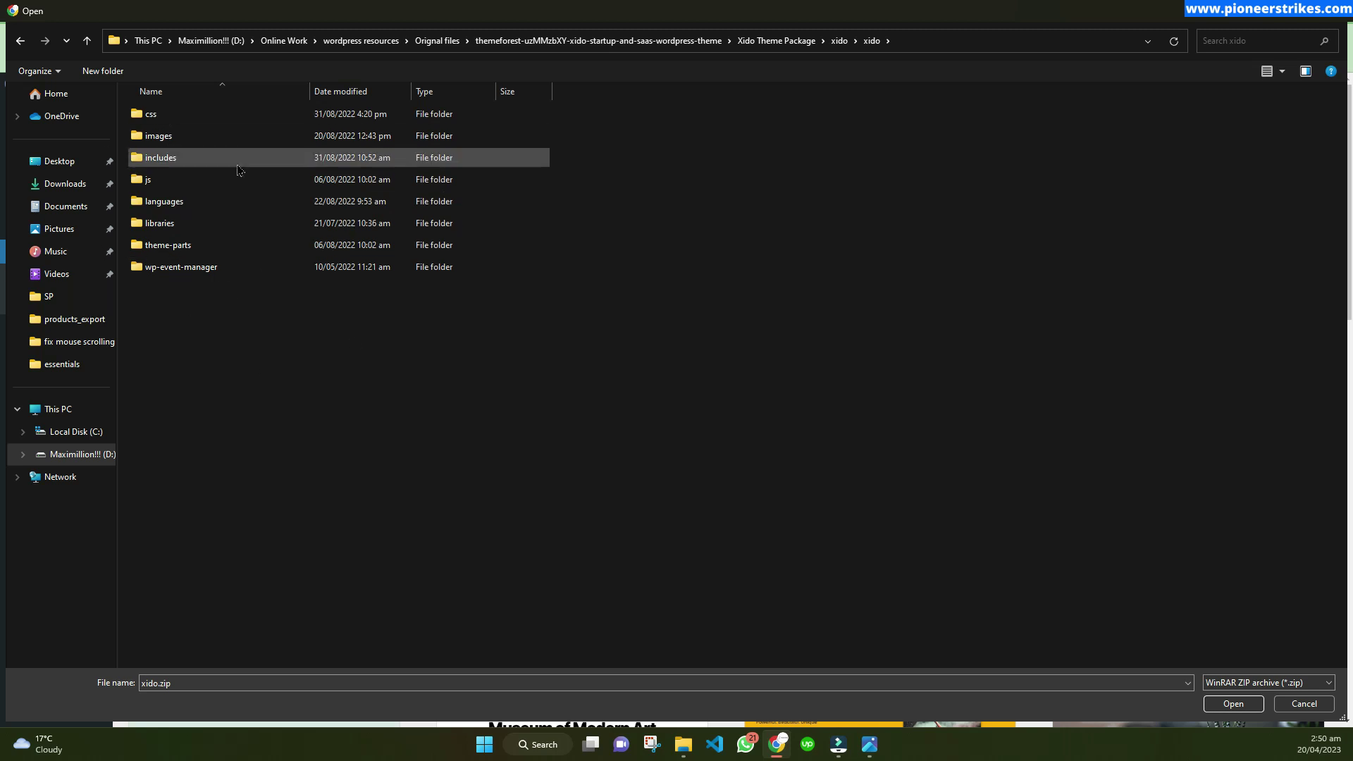
Return to the outer xido folder and compress the nested xido folder into a zip archive.
left_click(839, 41)
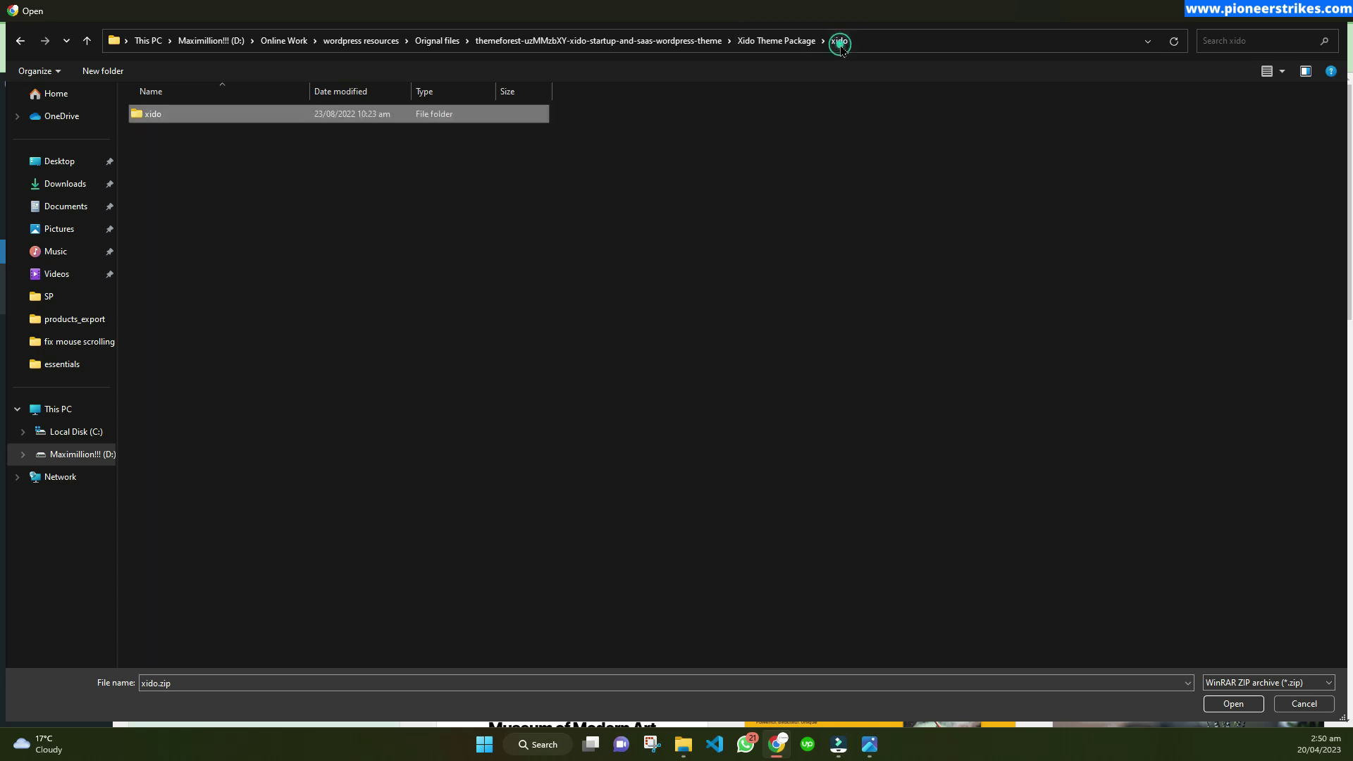
right_click(213, 113)
left_click(721, 326)
right_click(161, 120)
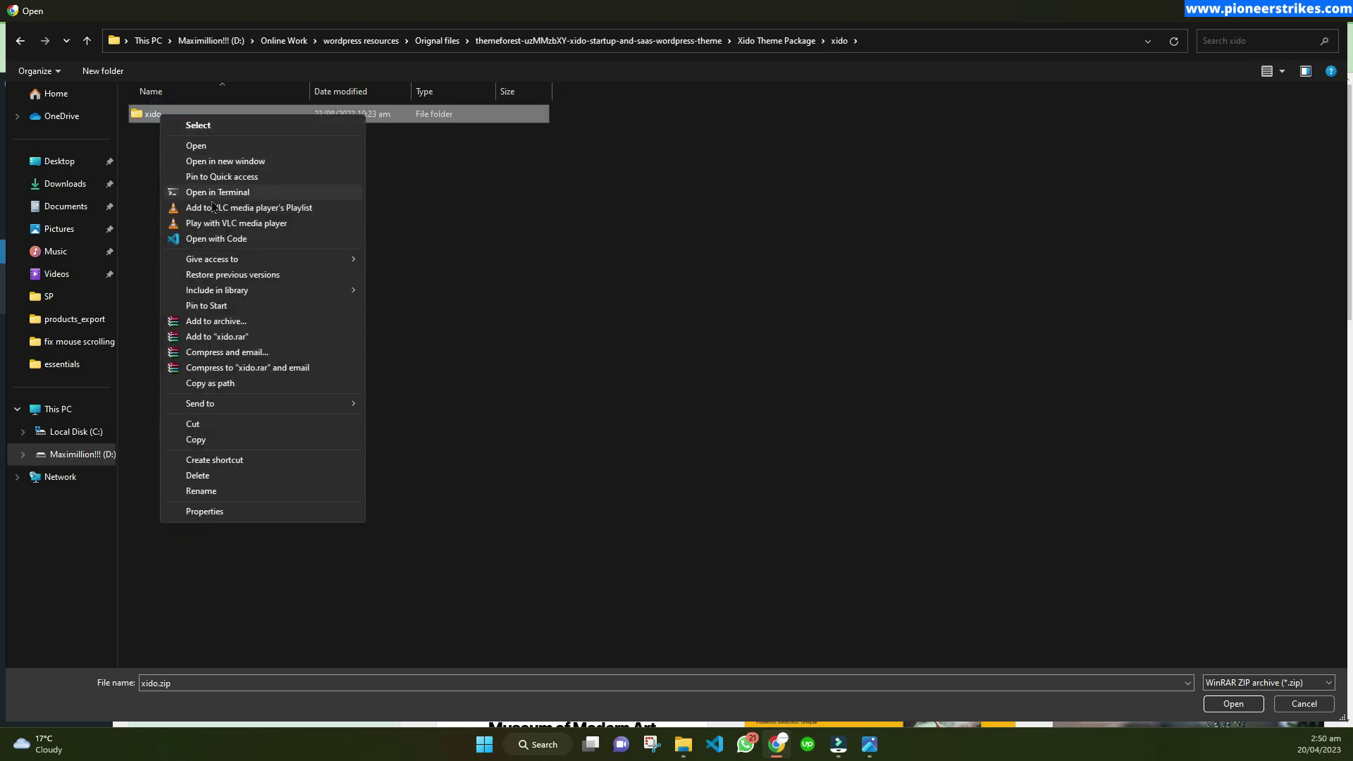
mouse_move(238, 404)
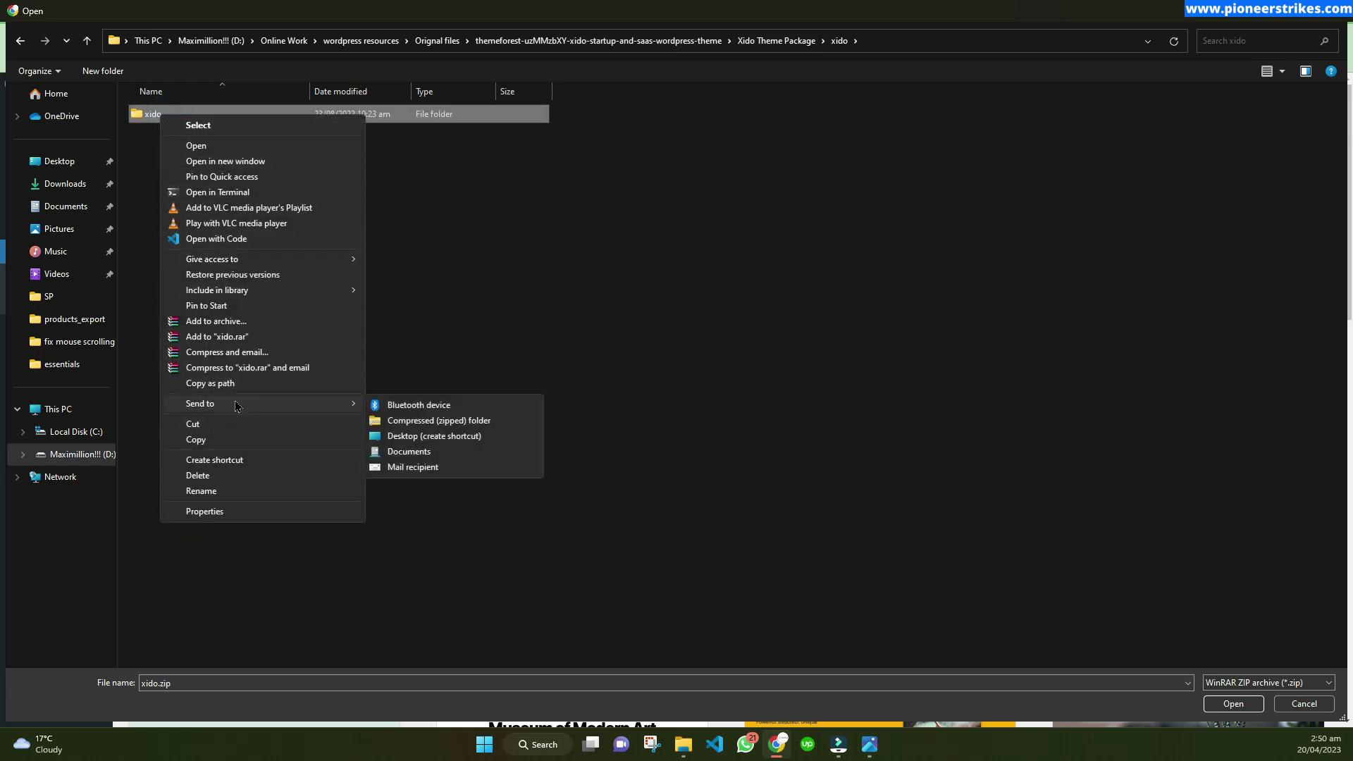
left_click(435, 422)
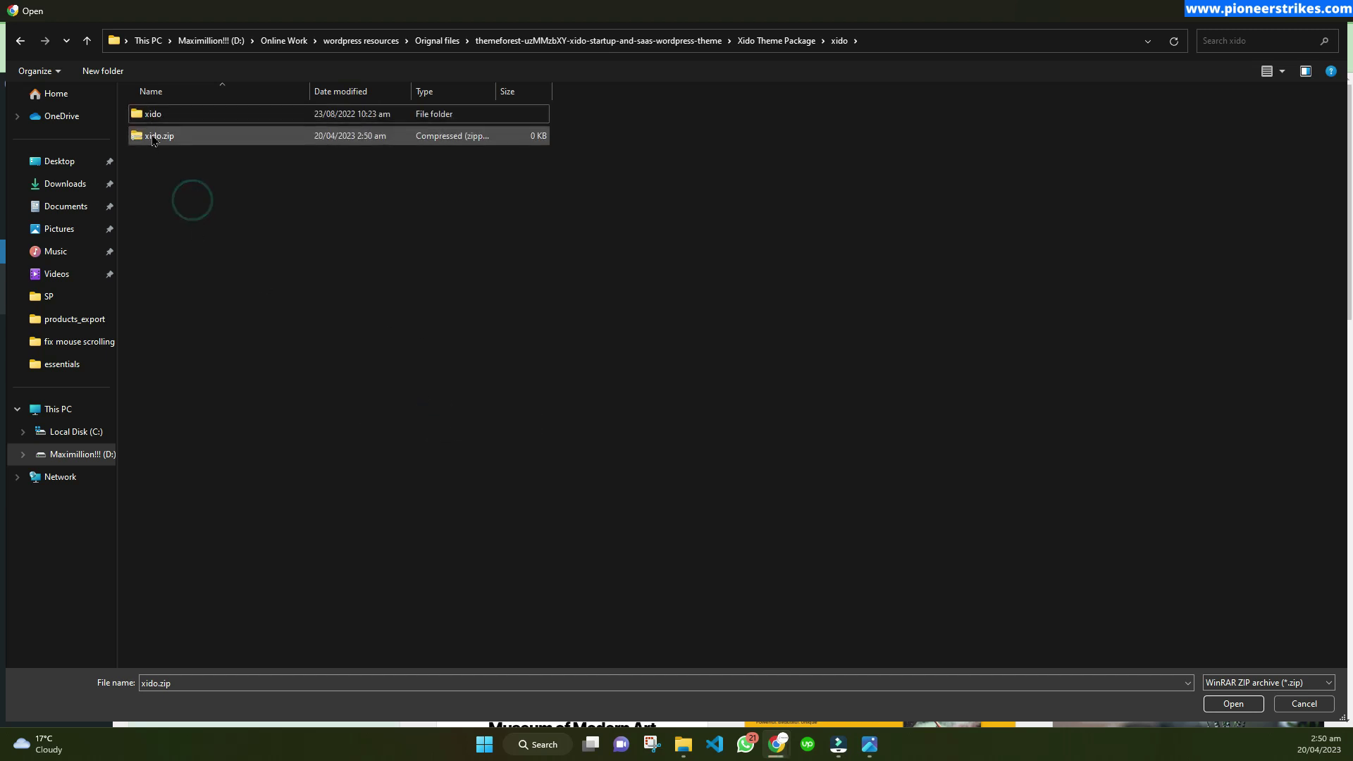
left_click(251, 138)
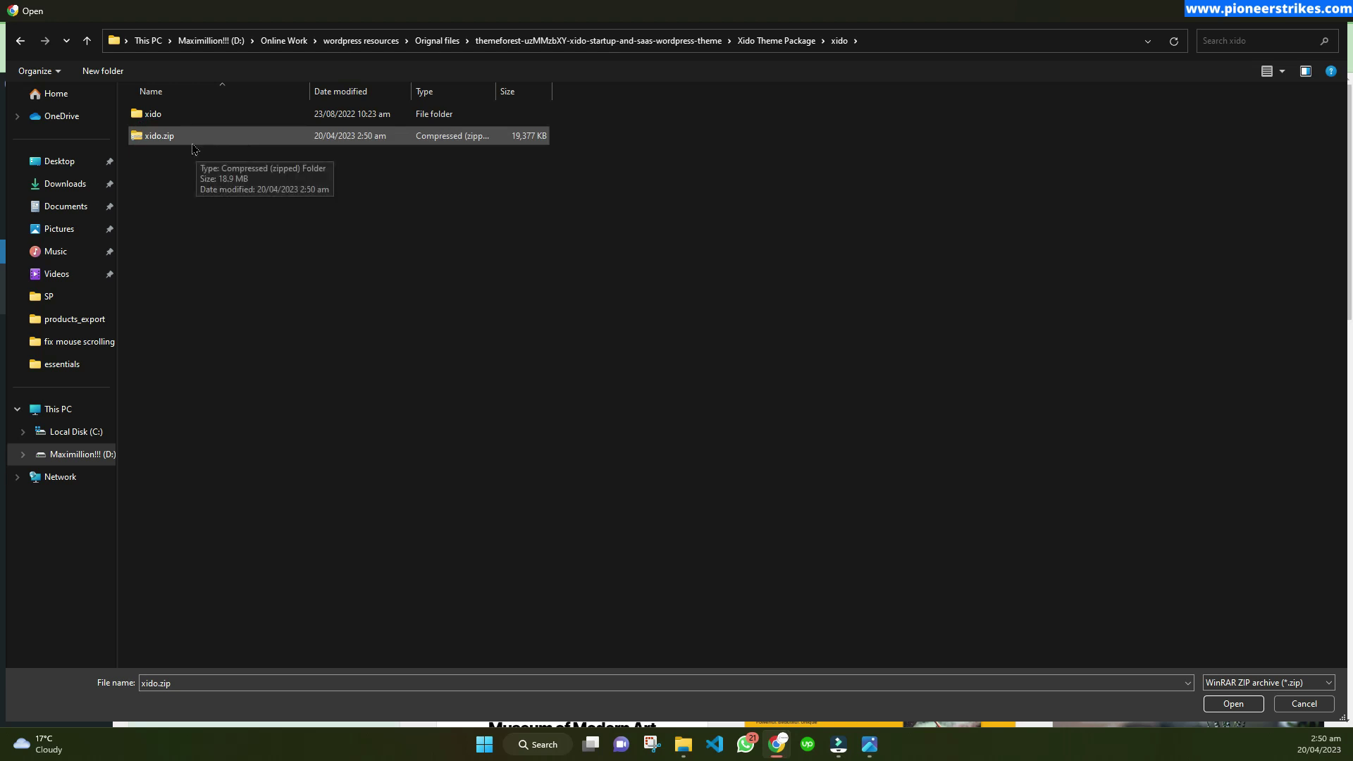
left_click(219, 165)
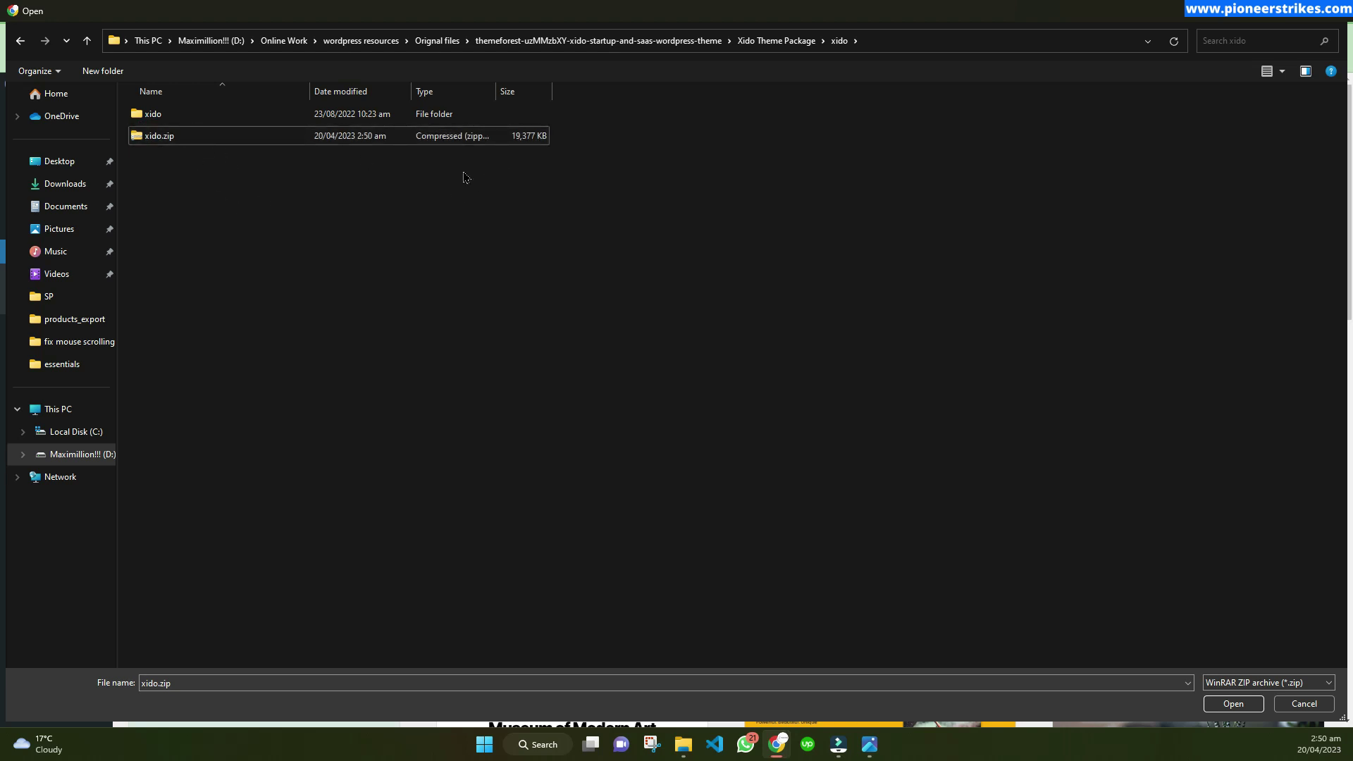
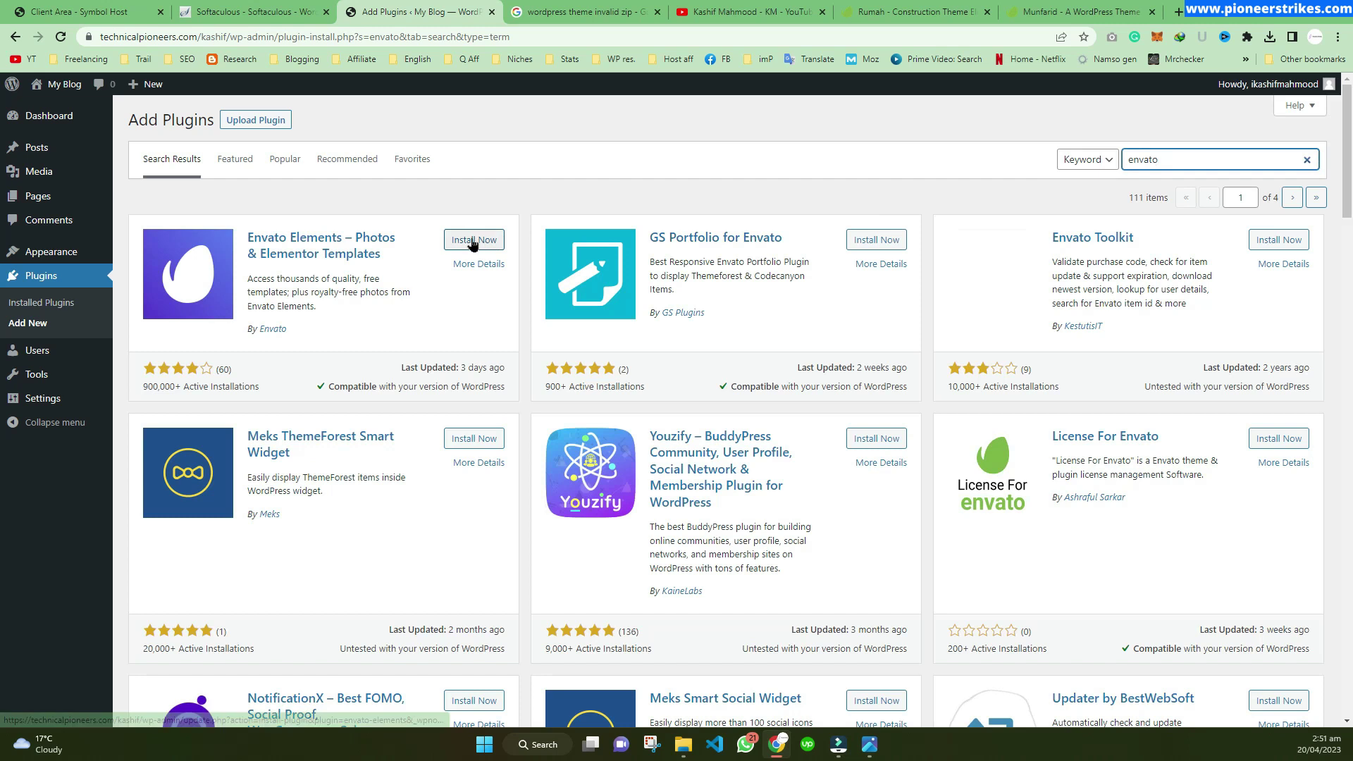
Install and activate the Envato Elements – Photos & Elementor Templates plugin and open its Installed Kits page.
left_click(471, 241)
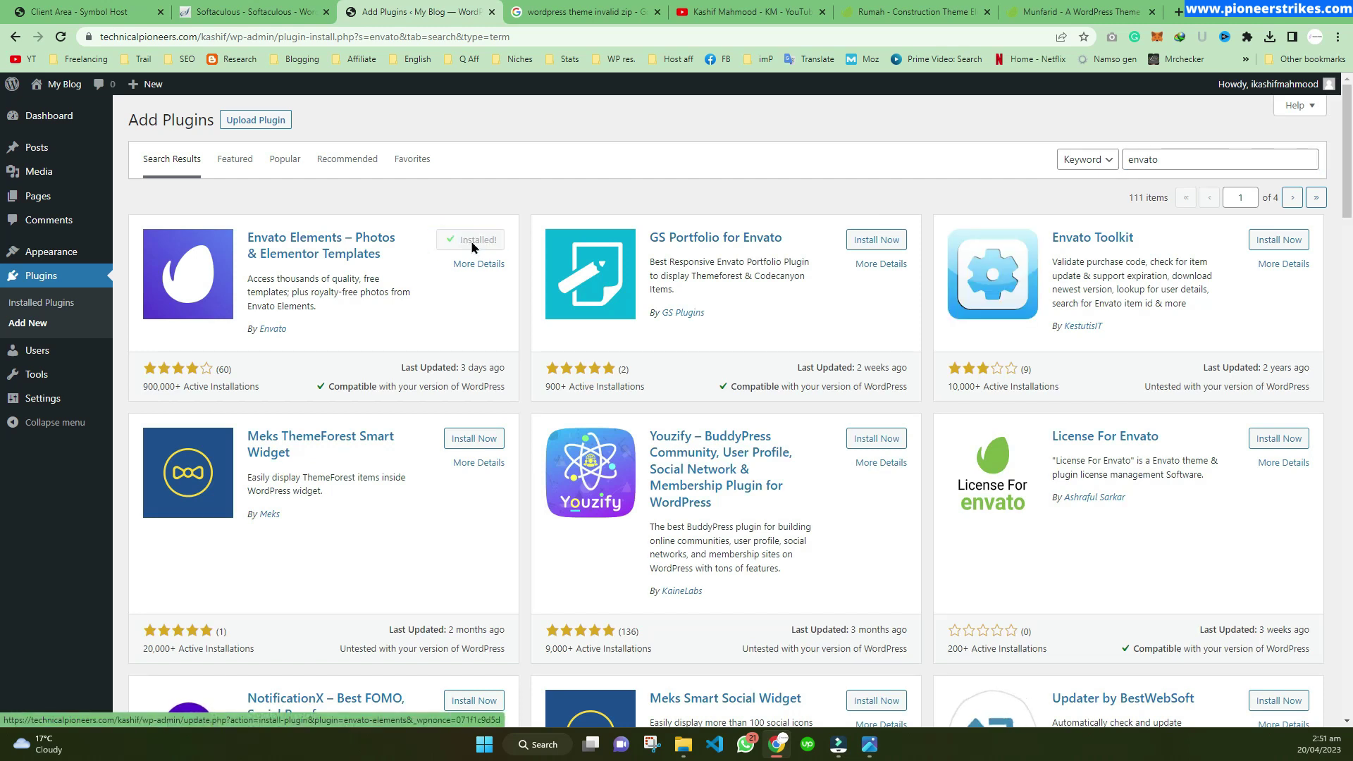
left_click(477, 243)
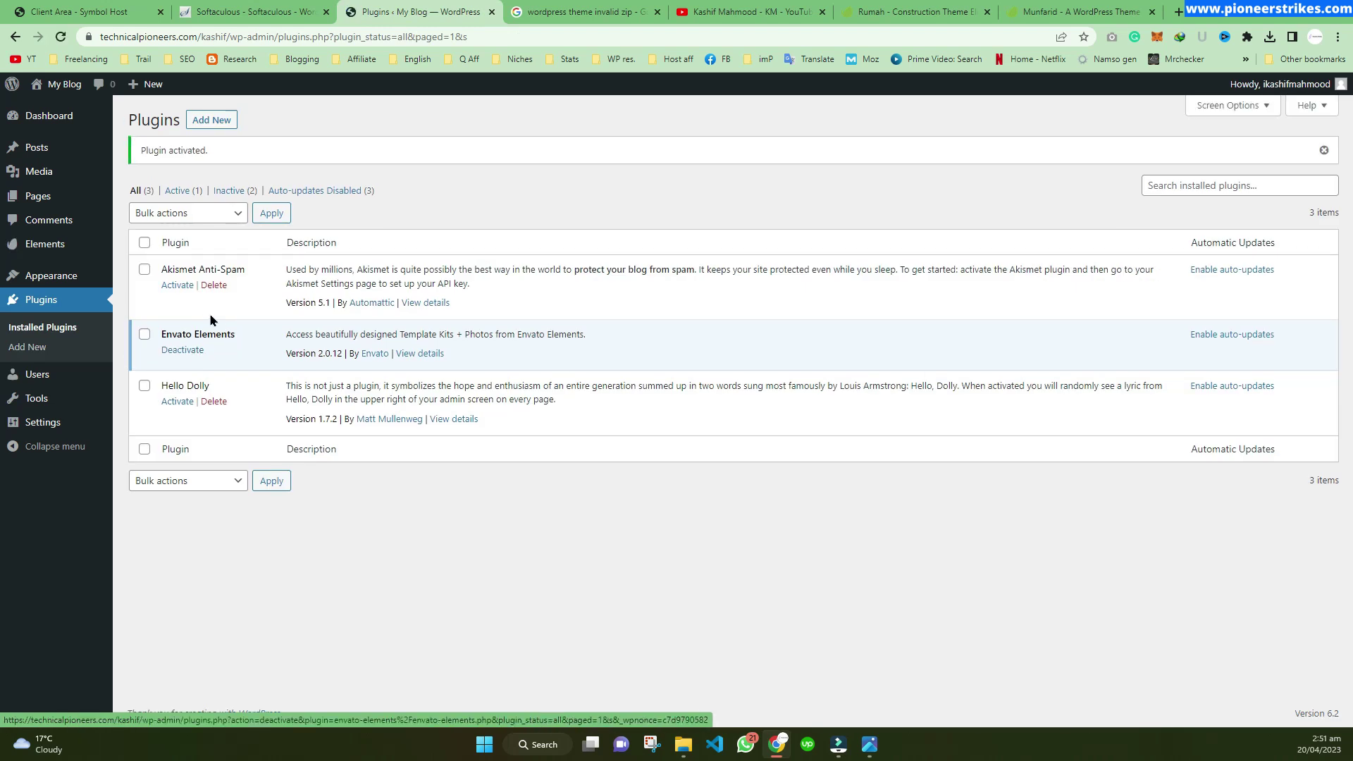
mouse_move(44, 249)
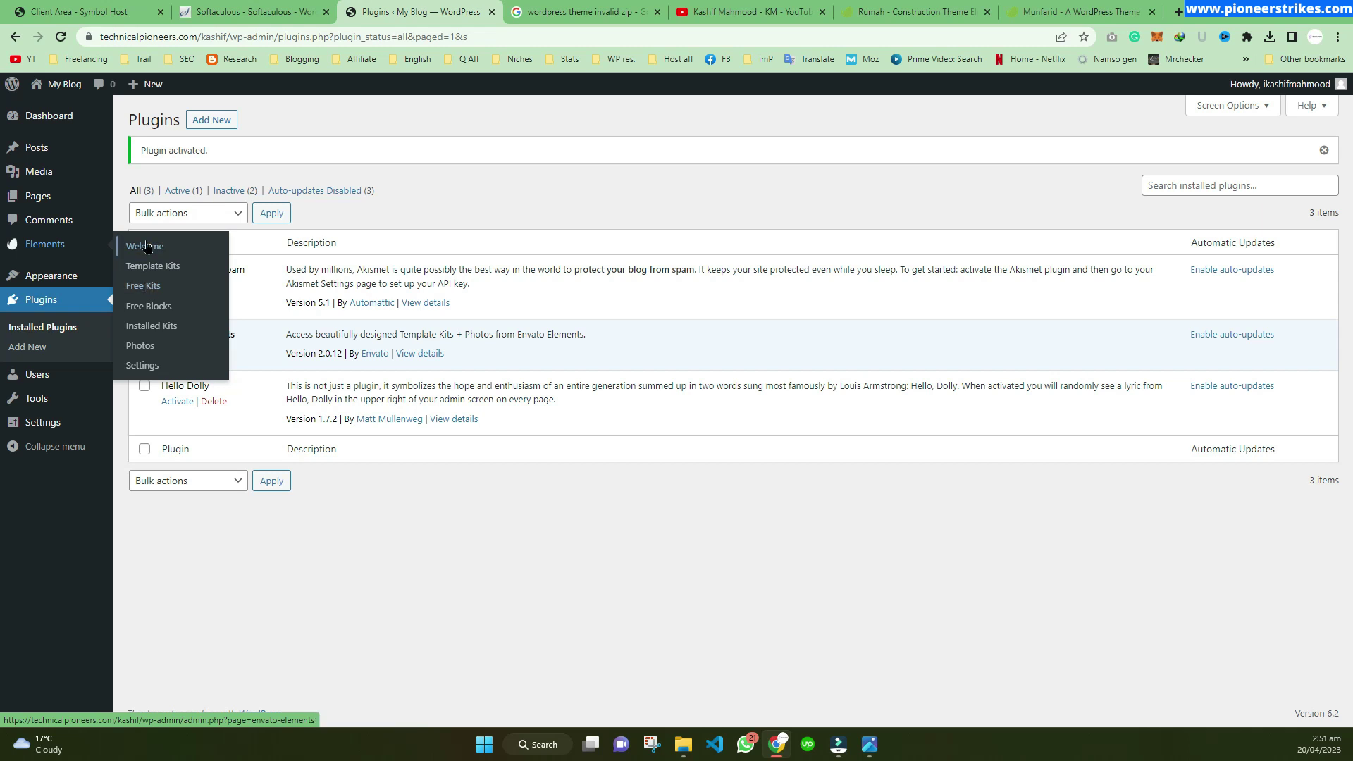
left_click(150, 326)
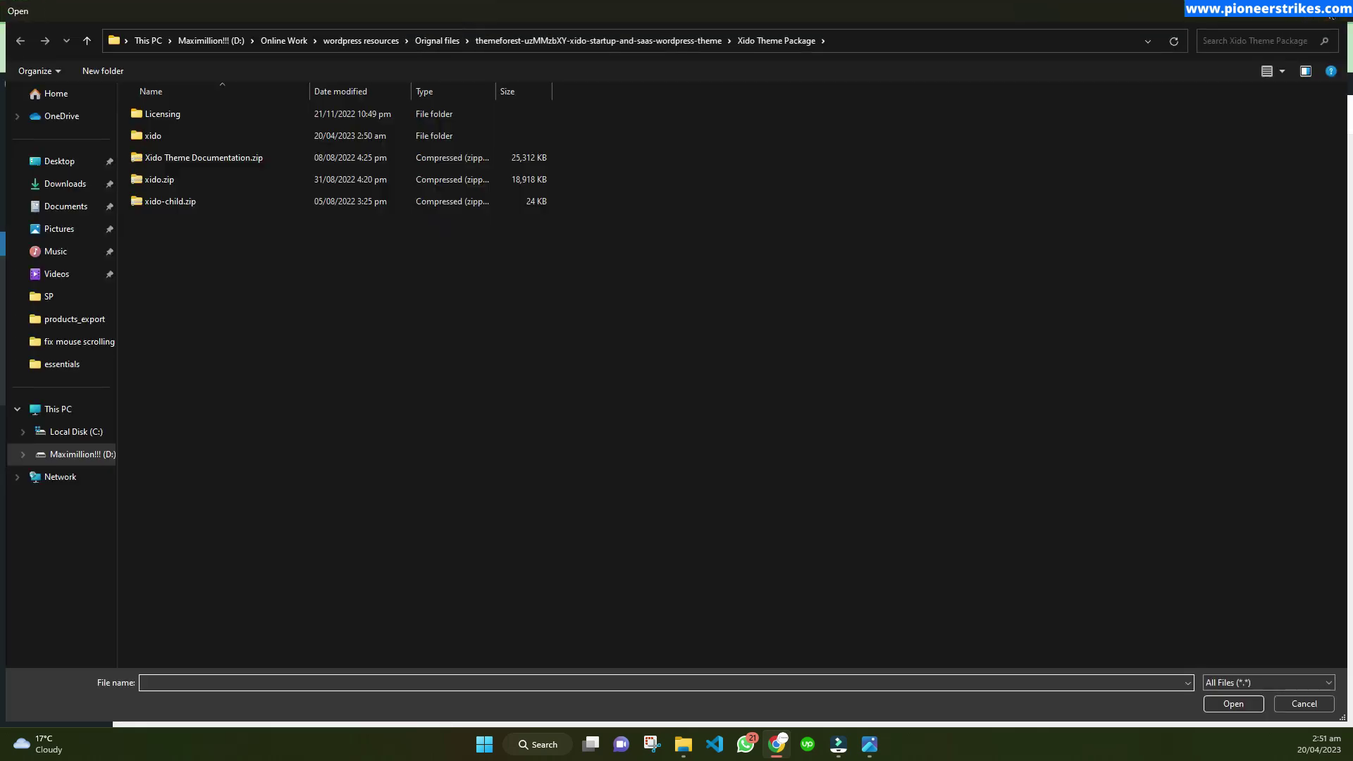
Cancel the kit file picker and compare the Rumah template kit and Munfarid theme pages with the places where each is uploaded.
key("Escape")
left_click(890, 10)
left_click(611, 195)
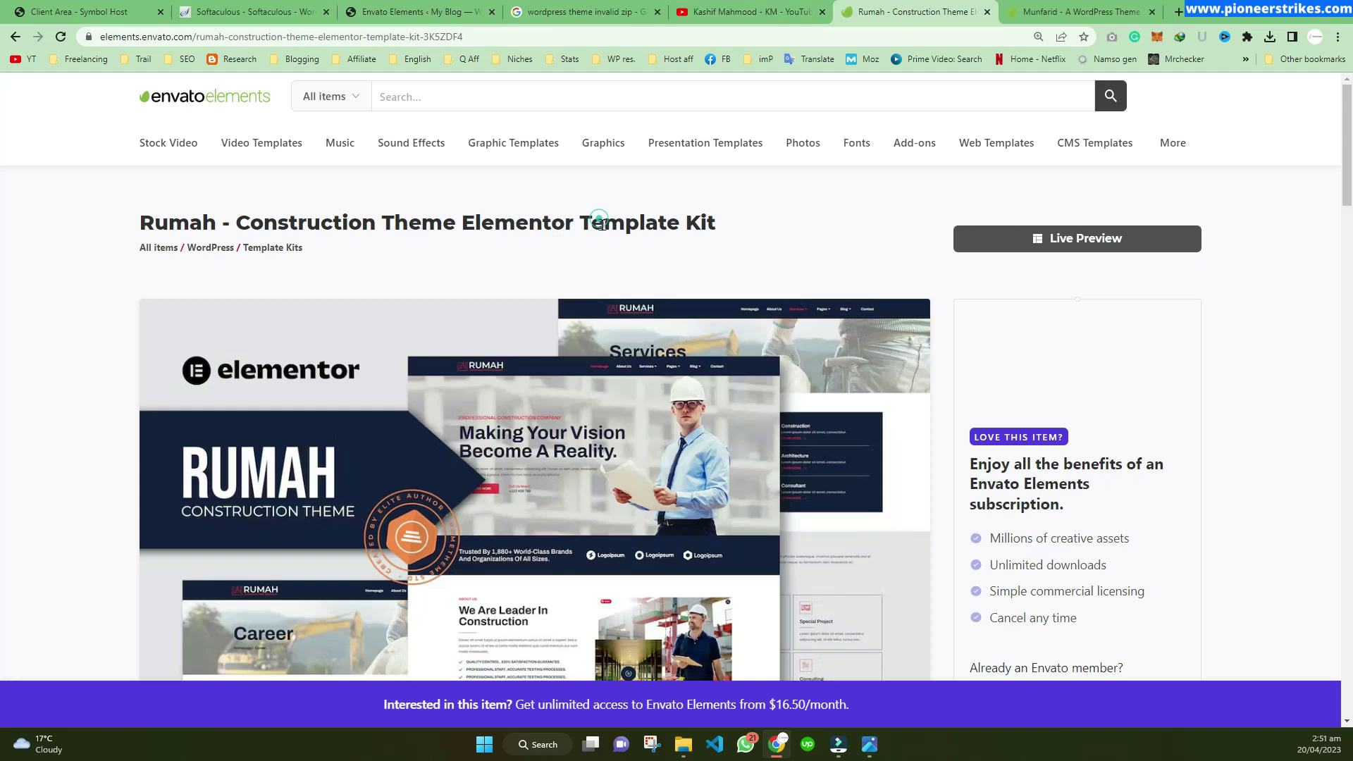
left_click_drag(464, 223, 716, 223)
left_click(419, 12)
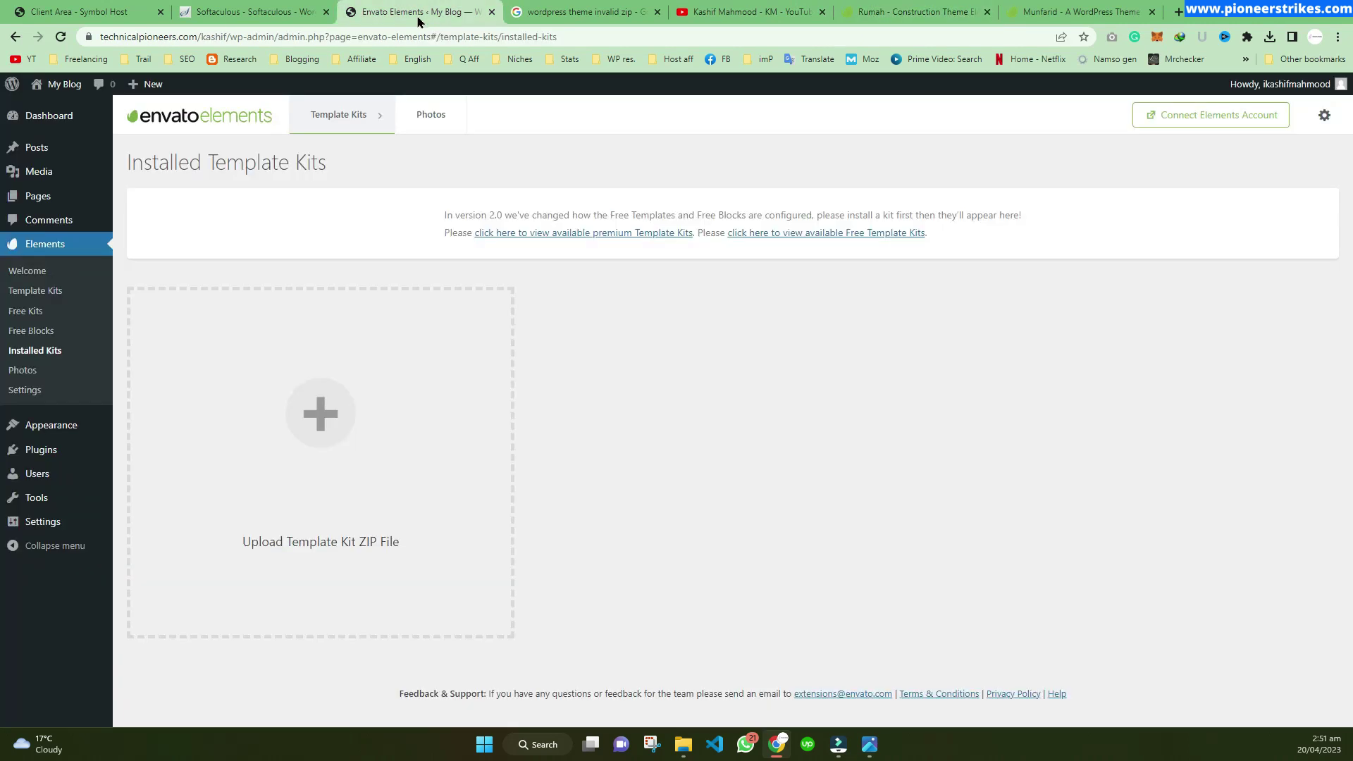
left_click(1043, 12)
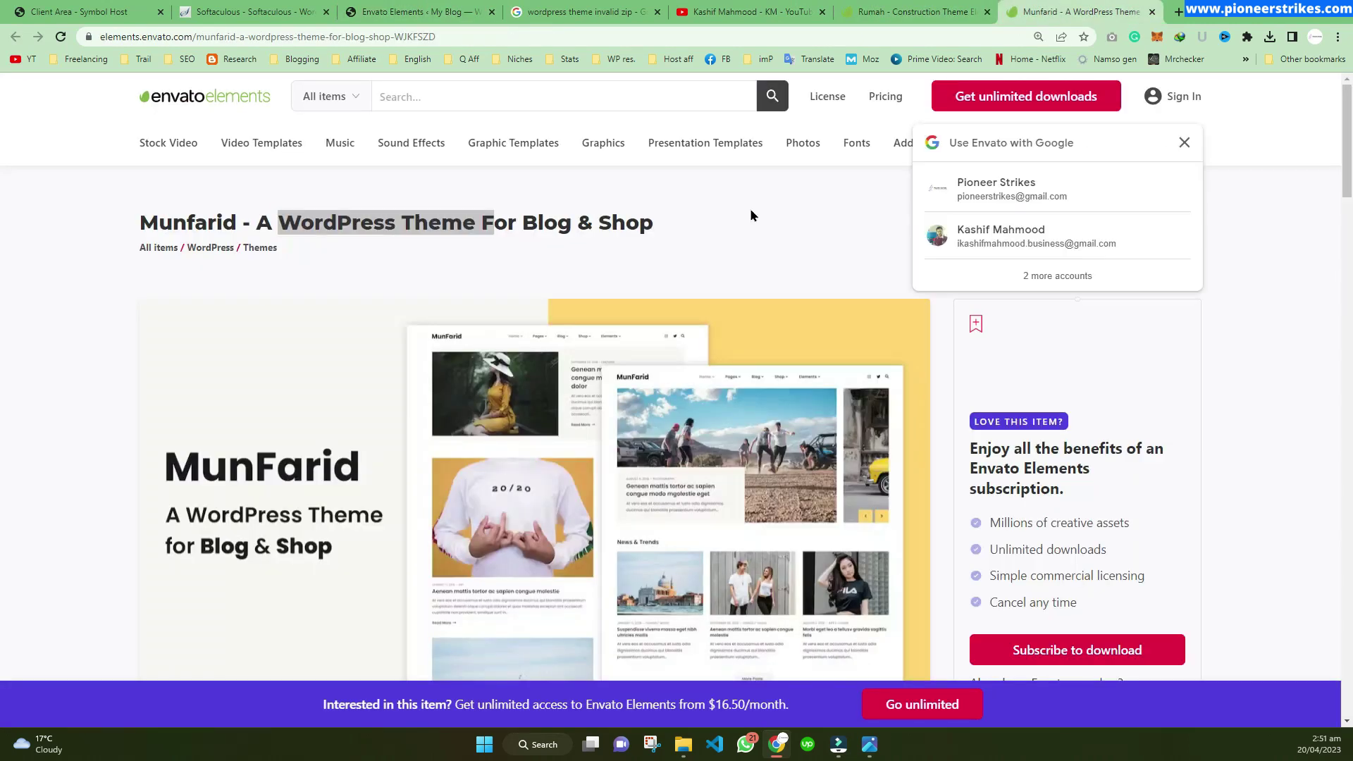
left_click(416, 13)
mouse_move(55, 428)
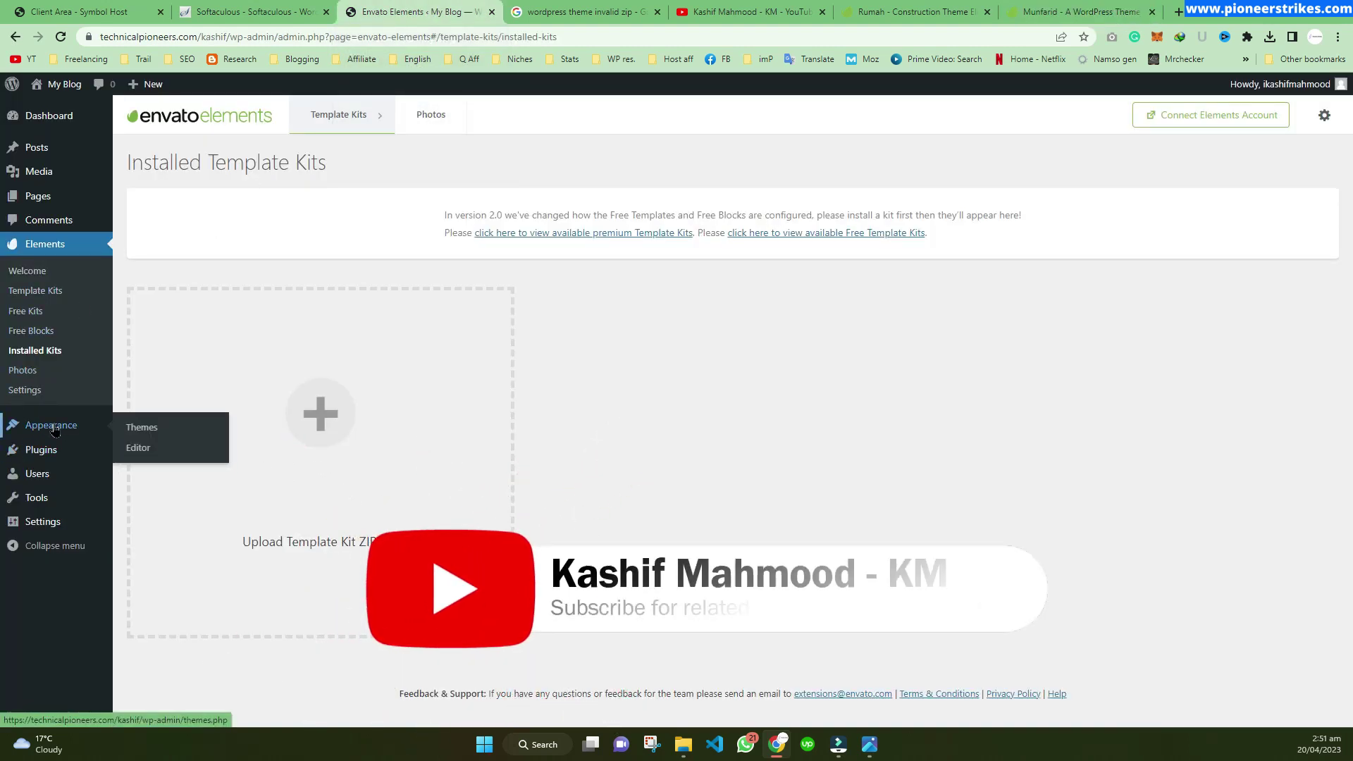
left_click(722, 444)
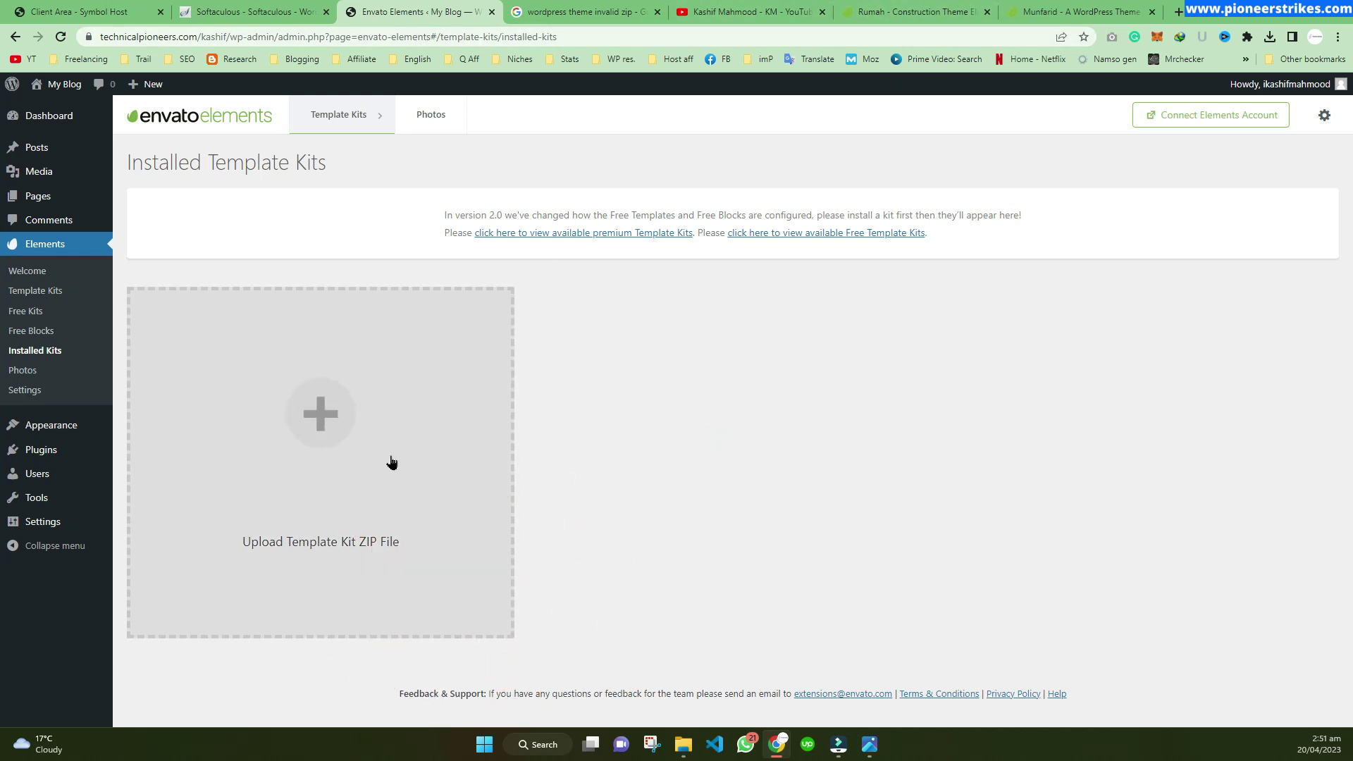
Examine the Template Kit Install Error in the saved image and in the browser, highlighting "Please upload a valid Template Kit zip file".
left_click(863, 746)
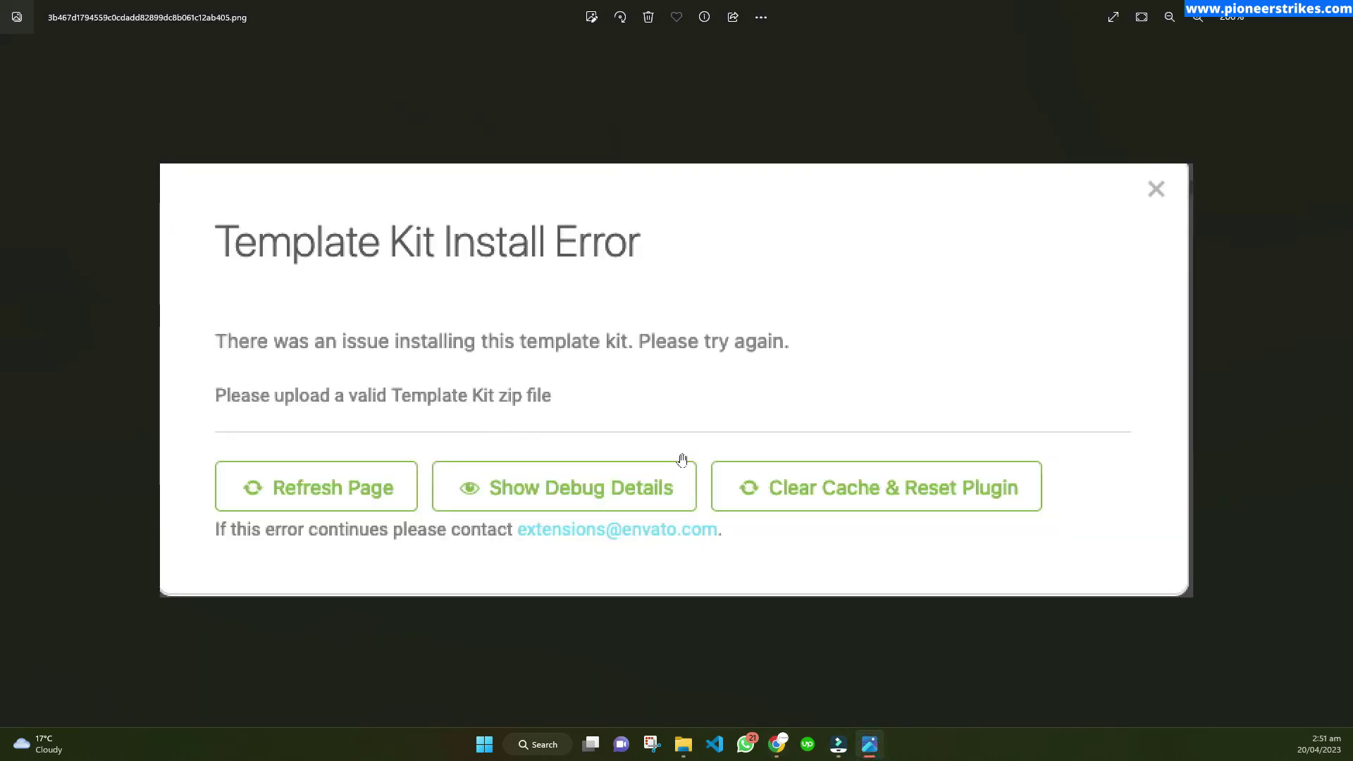
left_click(777, 744)
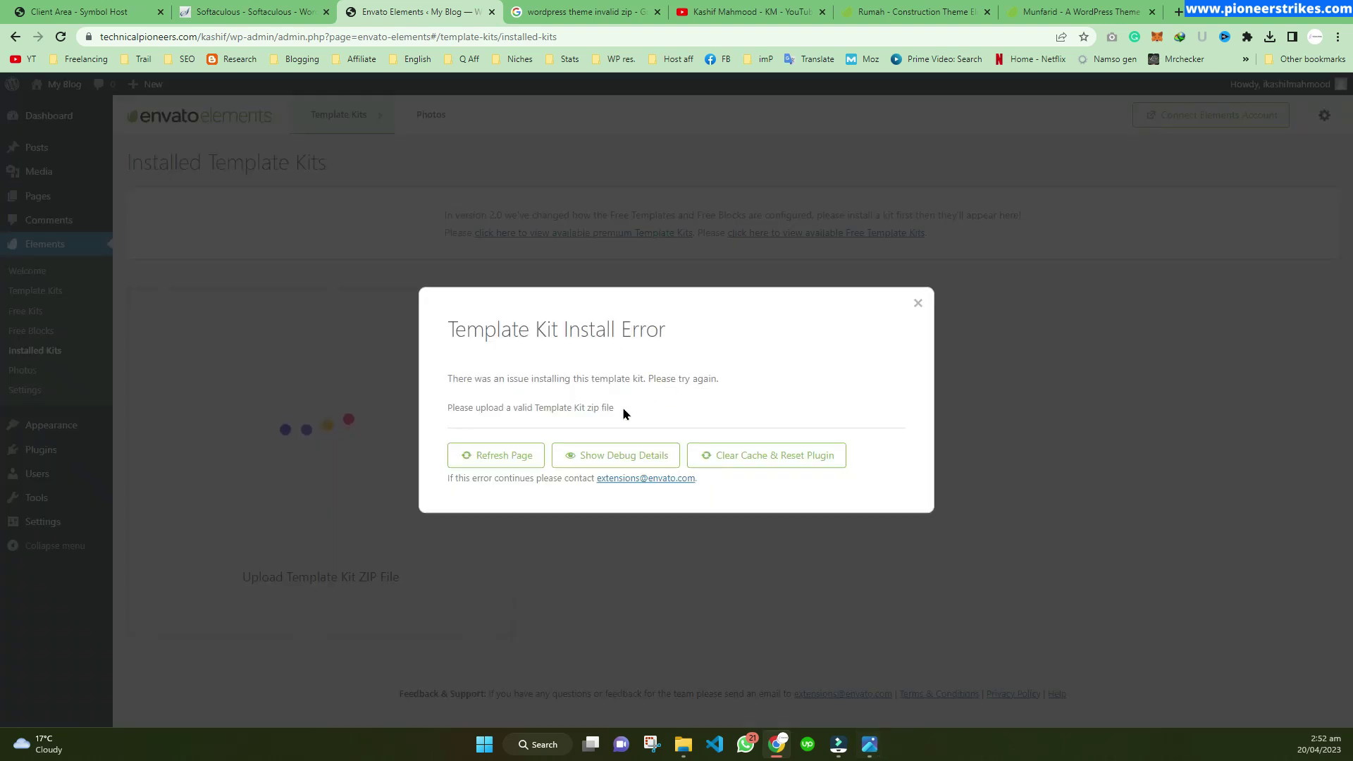
left_click_drag(651, 403, 448, 407)
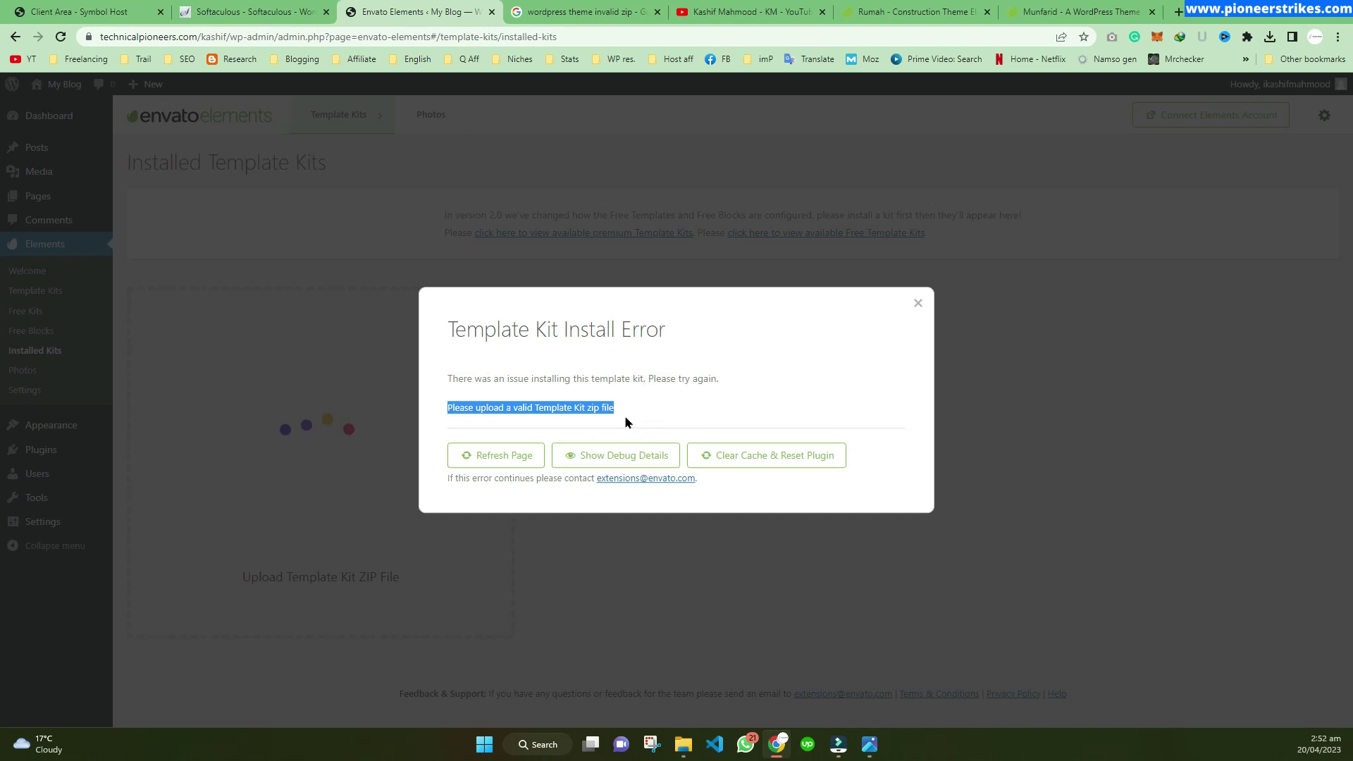
left_click(624, 416)
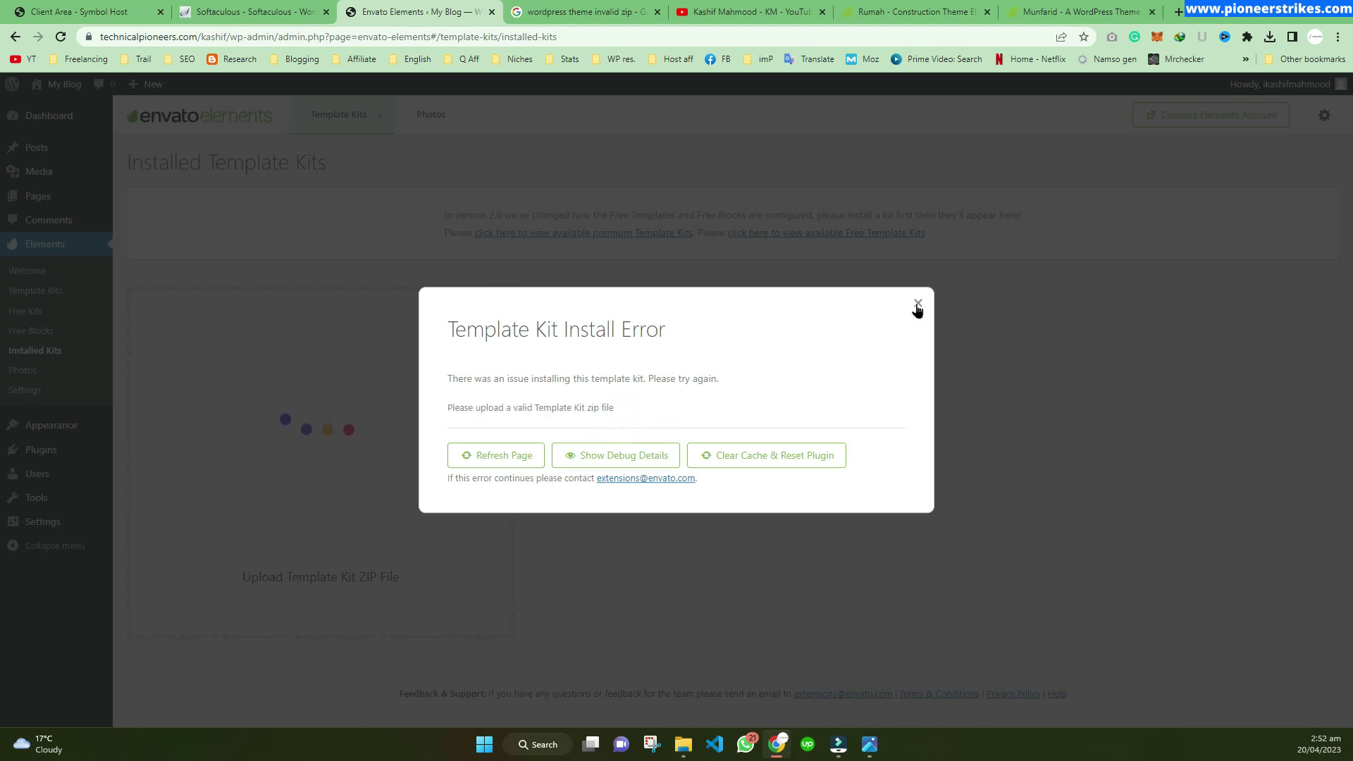
Dismiss the install error, reload the Installed Template Kits page and browse the upload file picker up to the wordpress resources folder.
left_click(917, 305)
left_click(61, 37)
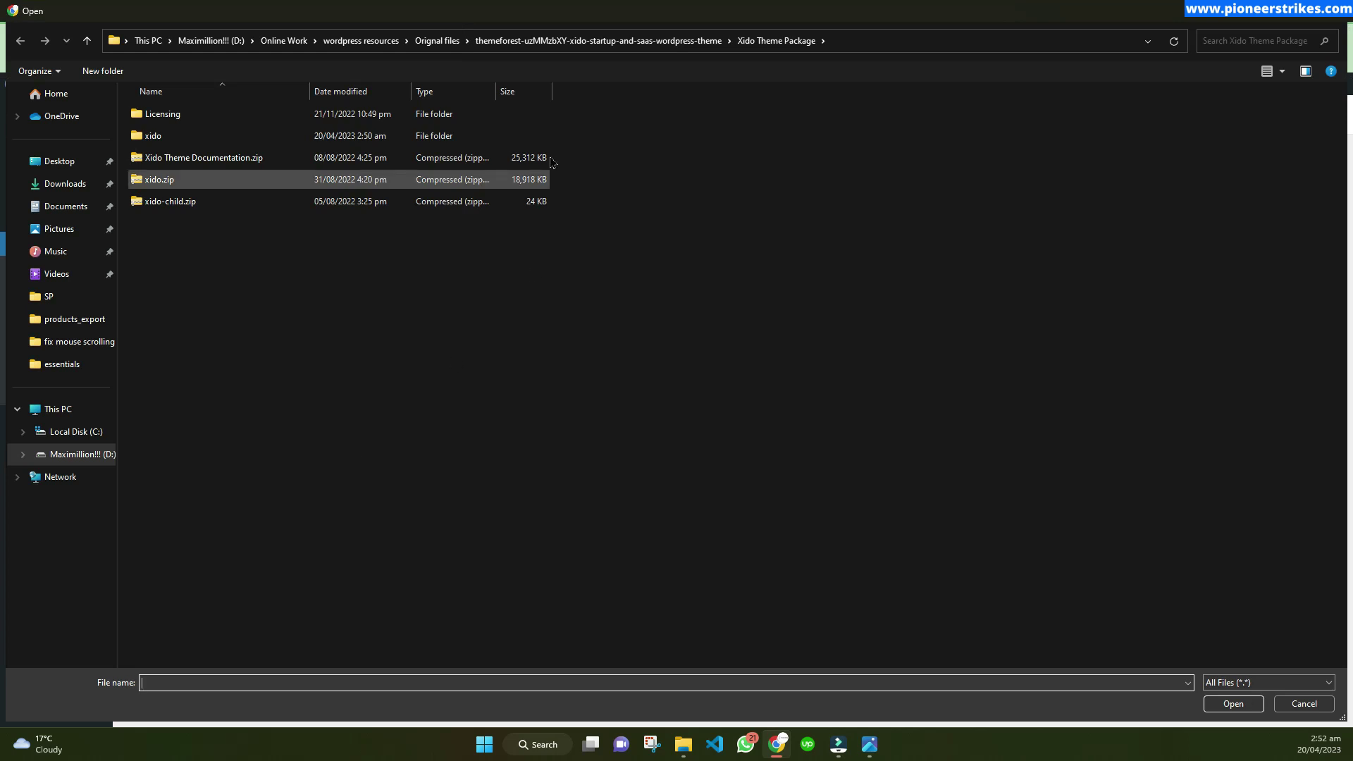
left_click(437, 41)
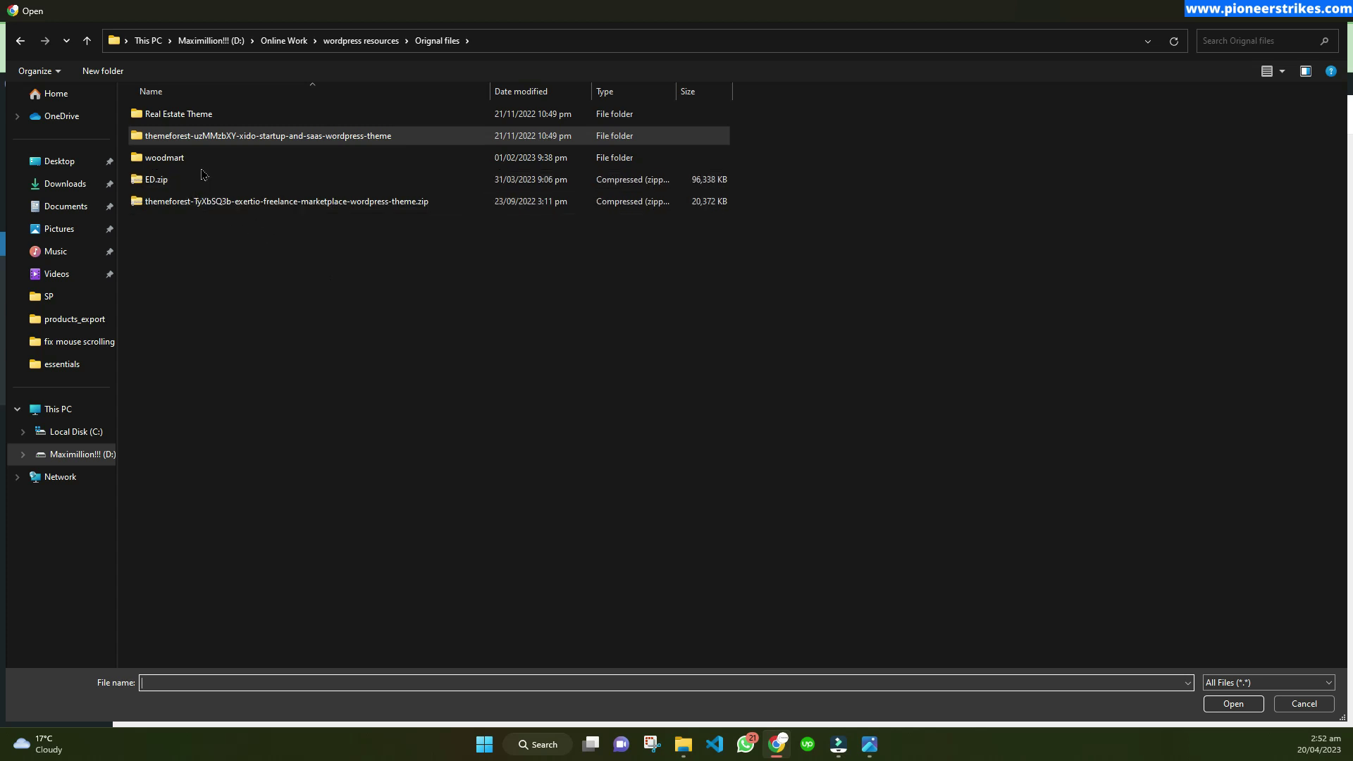
left_click(347, 41)
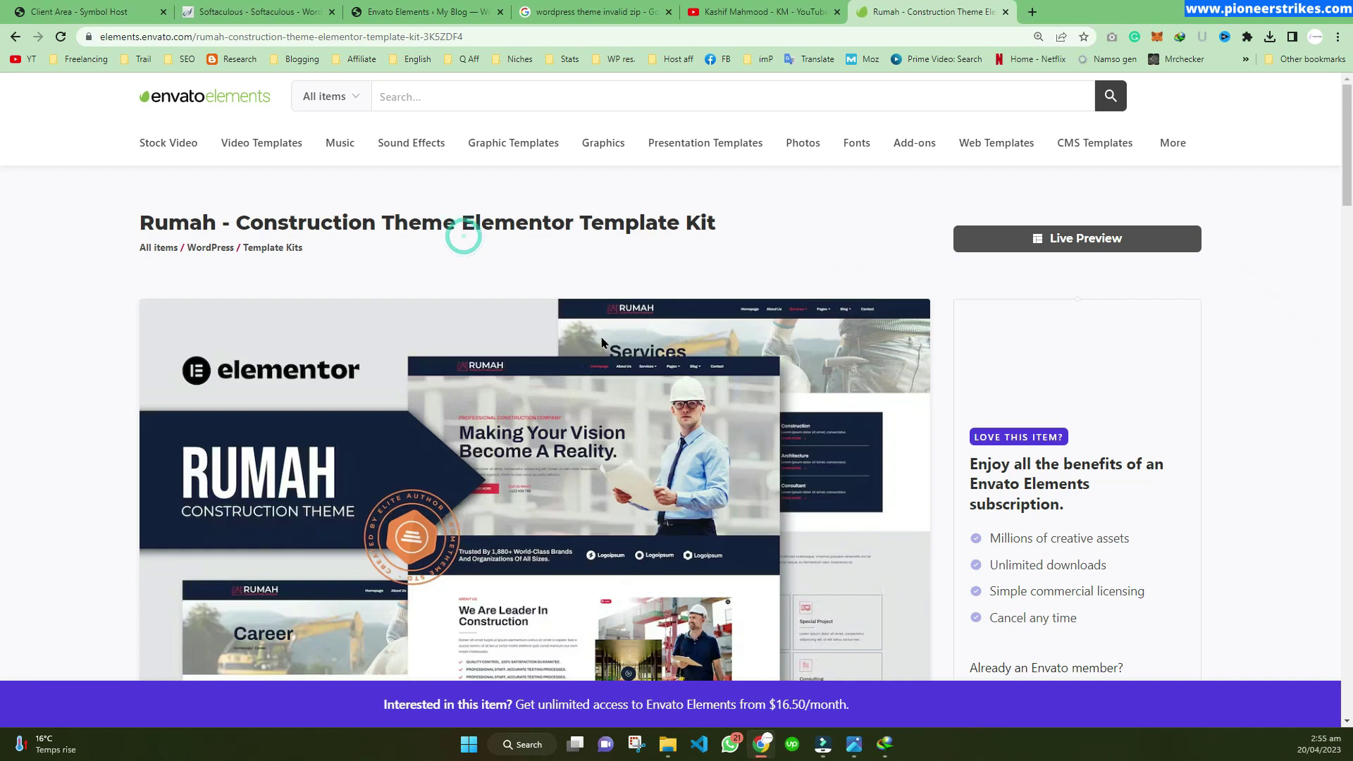
Return to the Installed Template Kits page and open the kit upload file picker at the Compressed folder in Downloads.
left_click(431, 9)
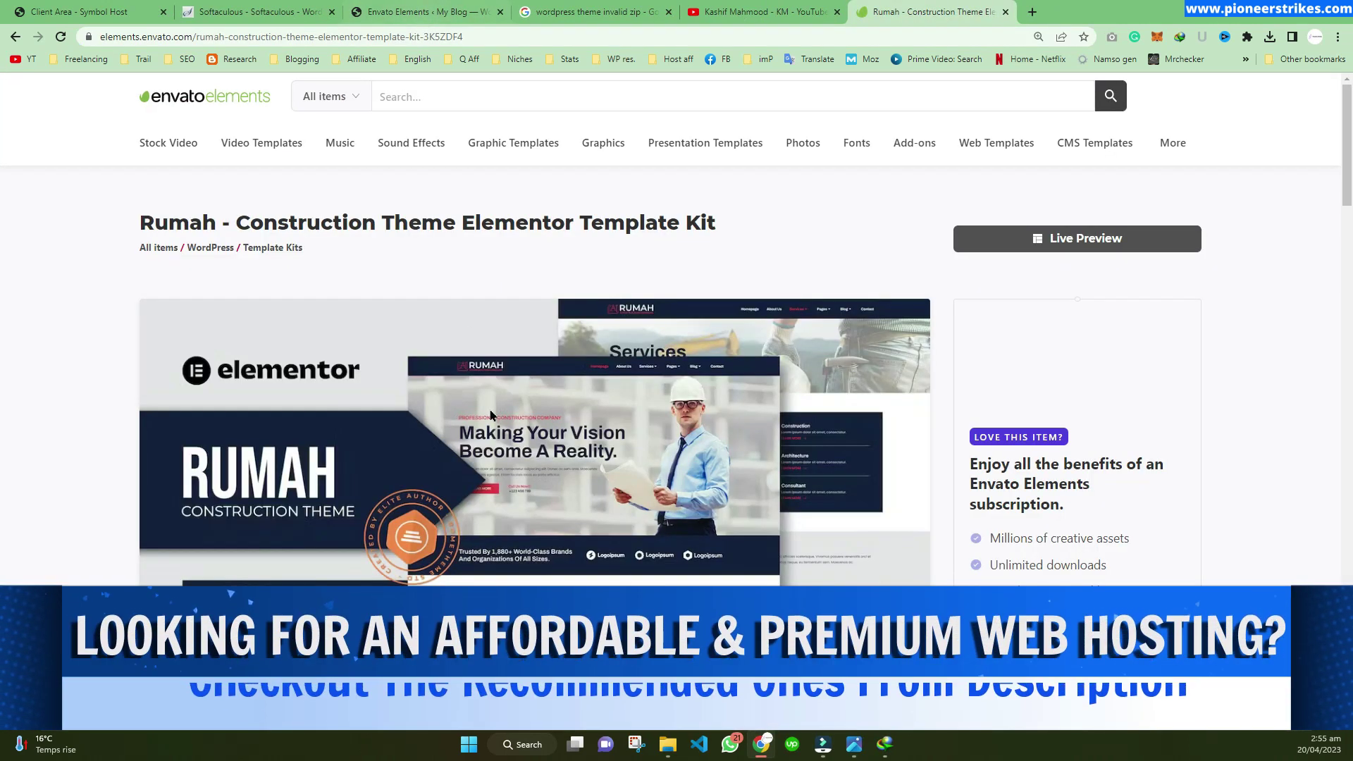
left_click(423, 12)
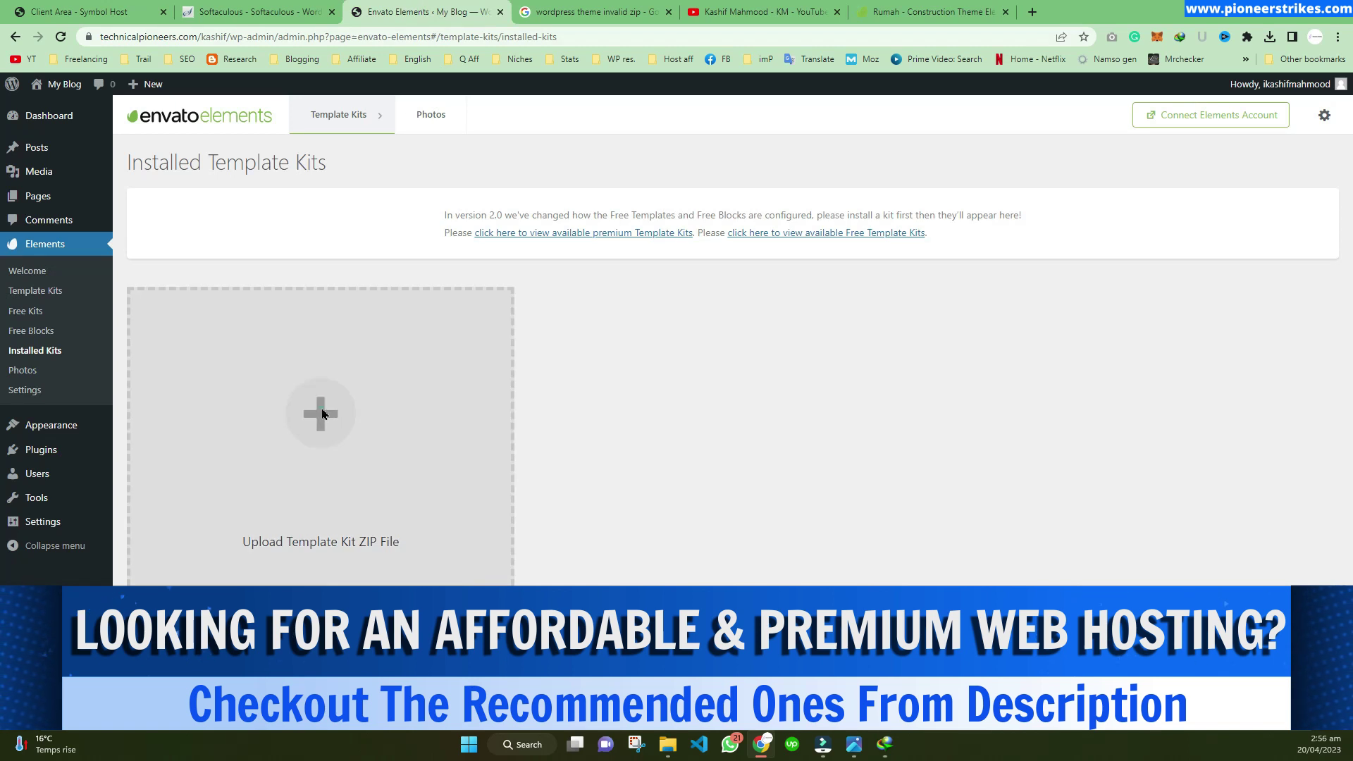
left_click(321, 414)
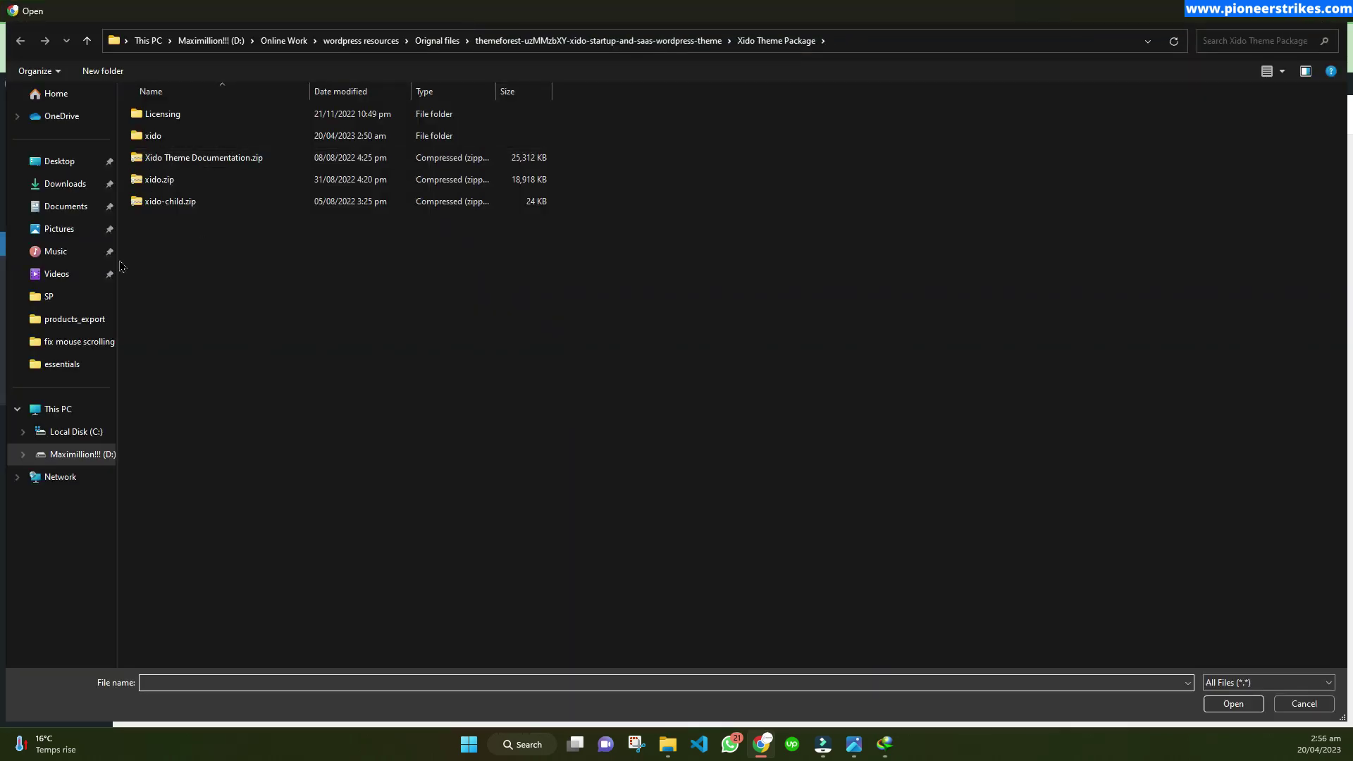
left_click(63, 184)
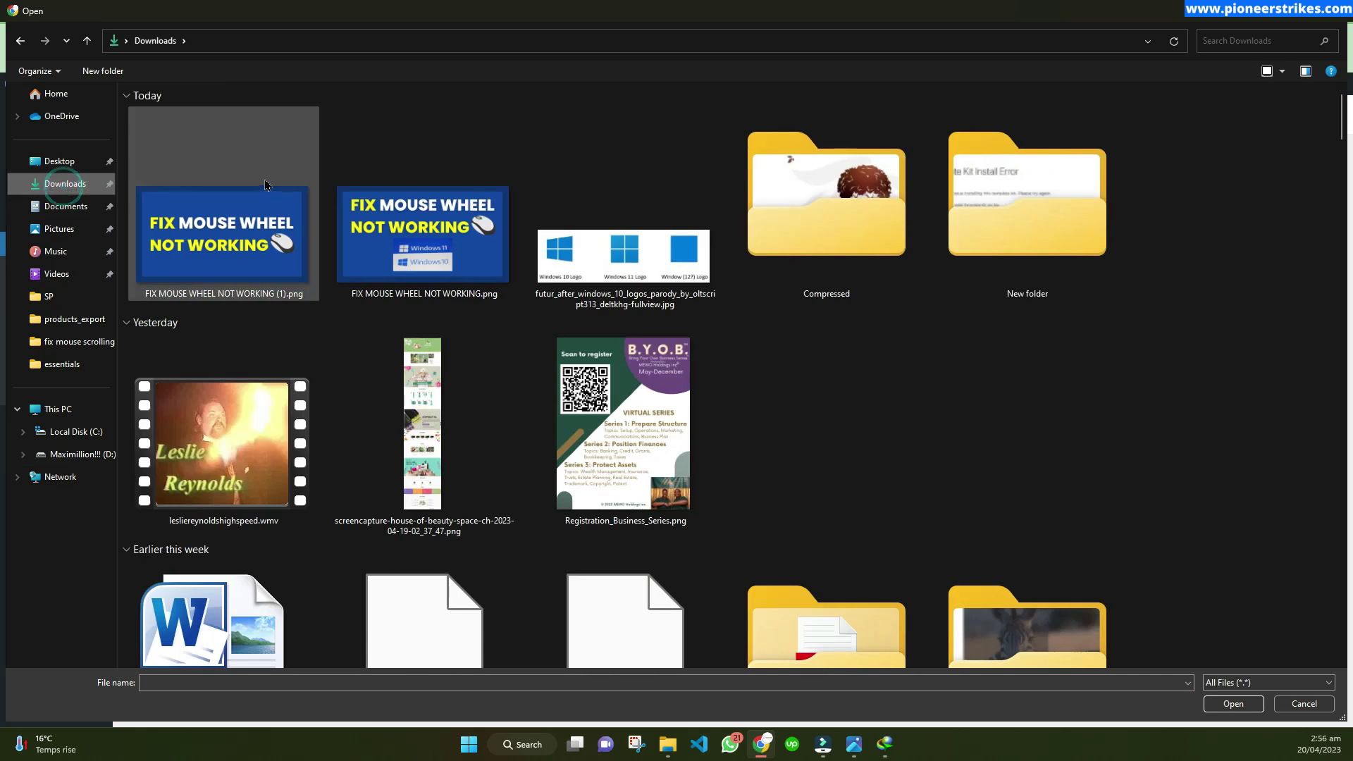
double_click(863, 229)
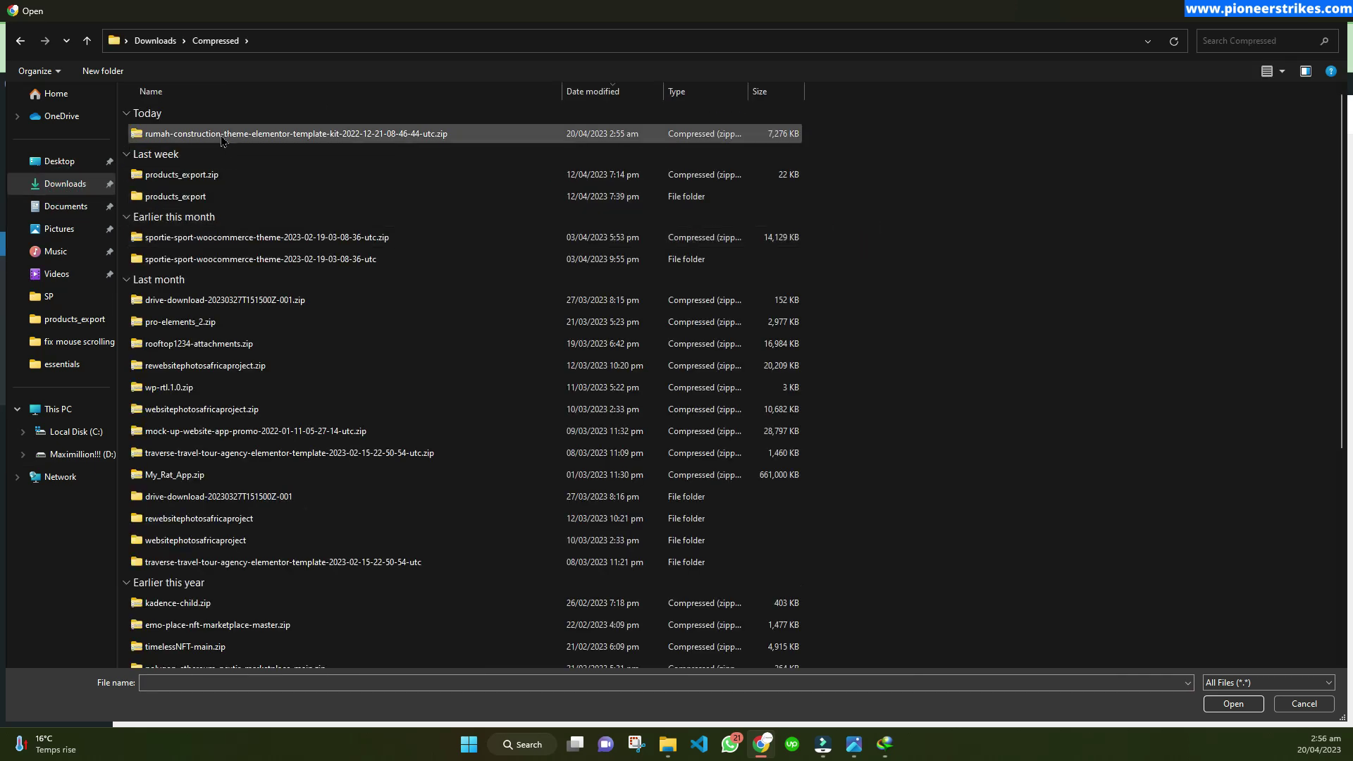
left_click(258, 135)
right_click(312, 139)
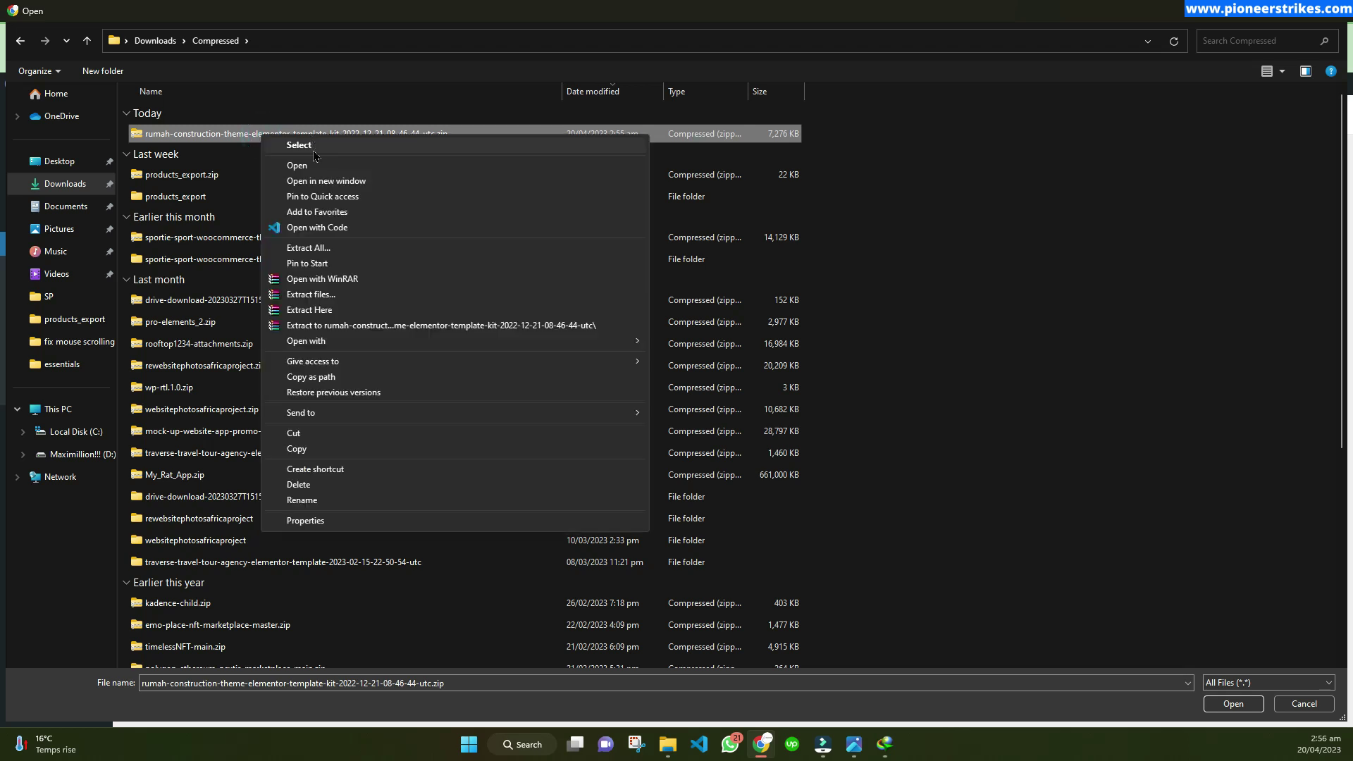
left_click(342, 294)
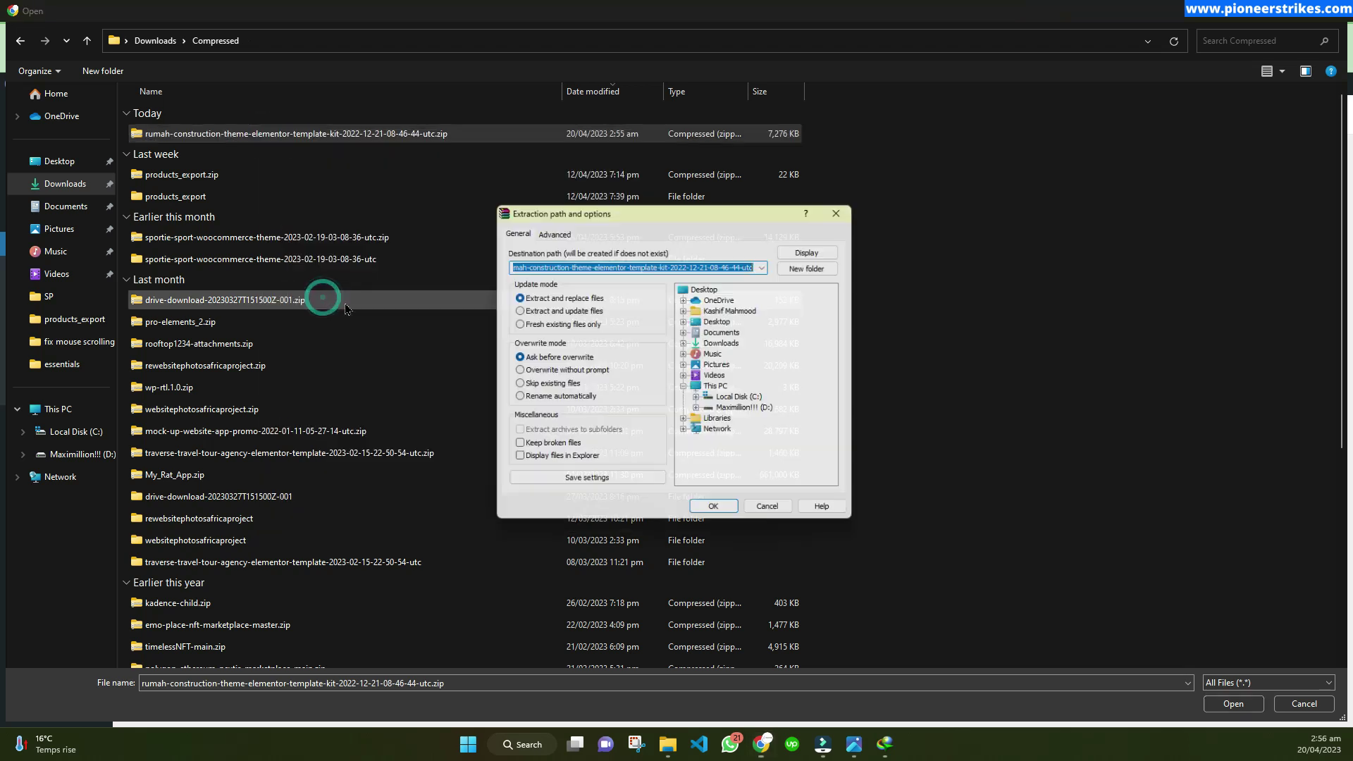
left_click(714, 506)
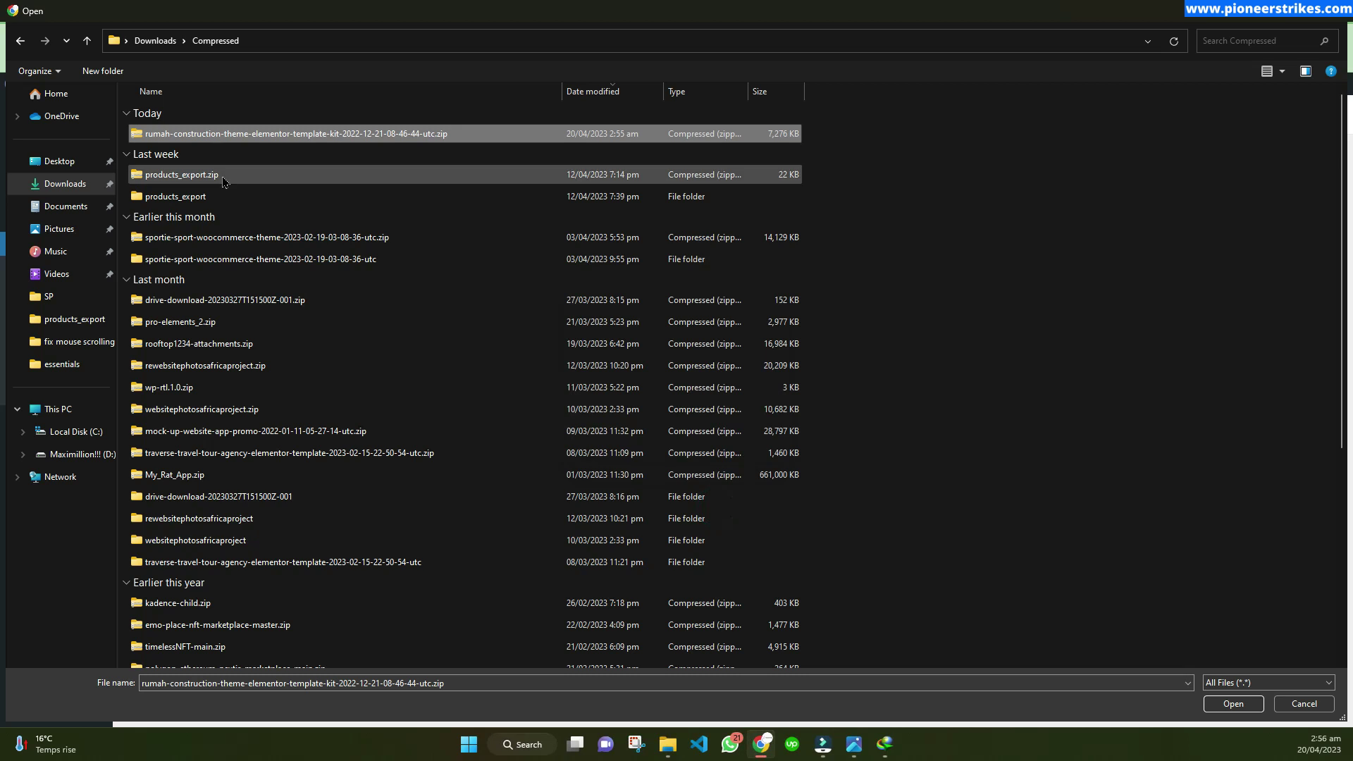
Open the extracted Rumah kit folder and examine its structure, including the templates folder and the manifest.json file.
double_click(181, 155)
left_click(244, 299)
left_click(166, 156)
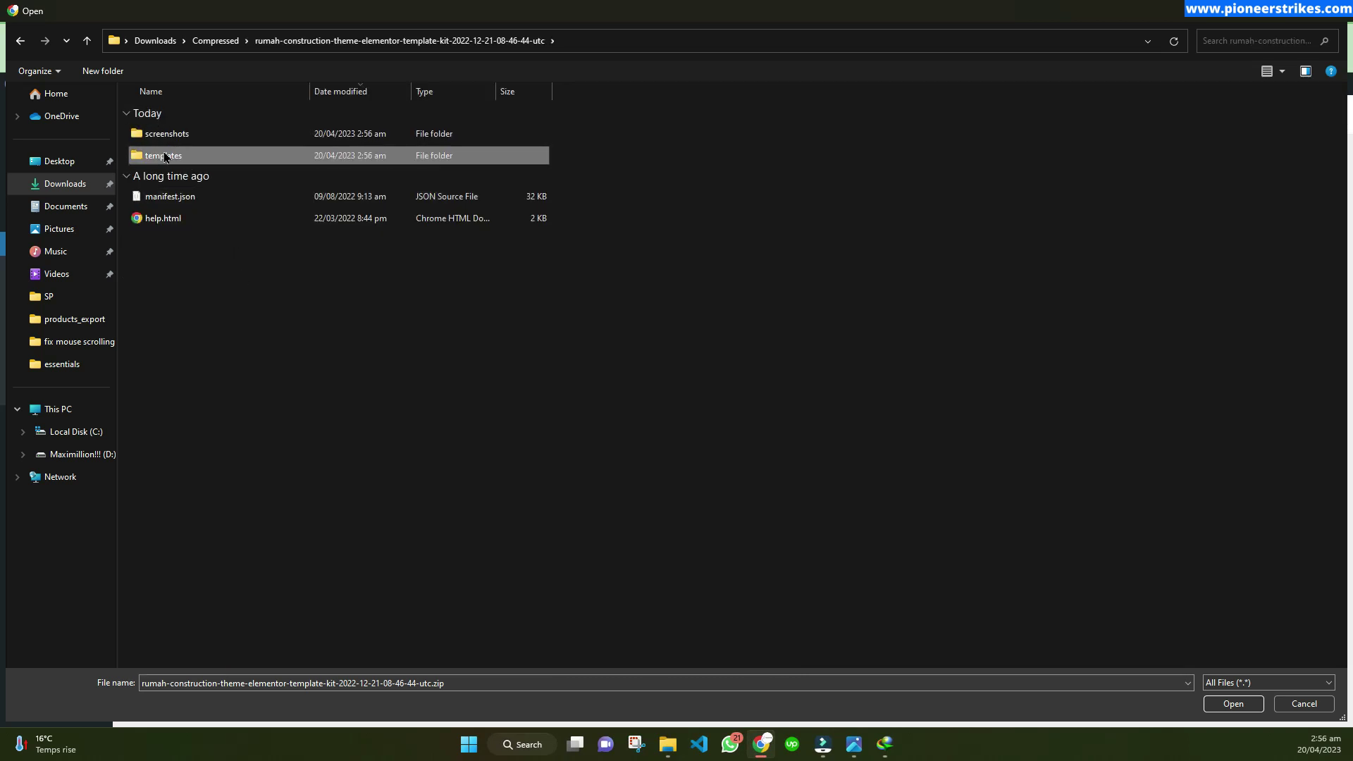
left_click(183, 202)
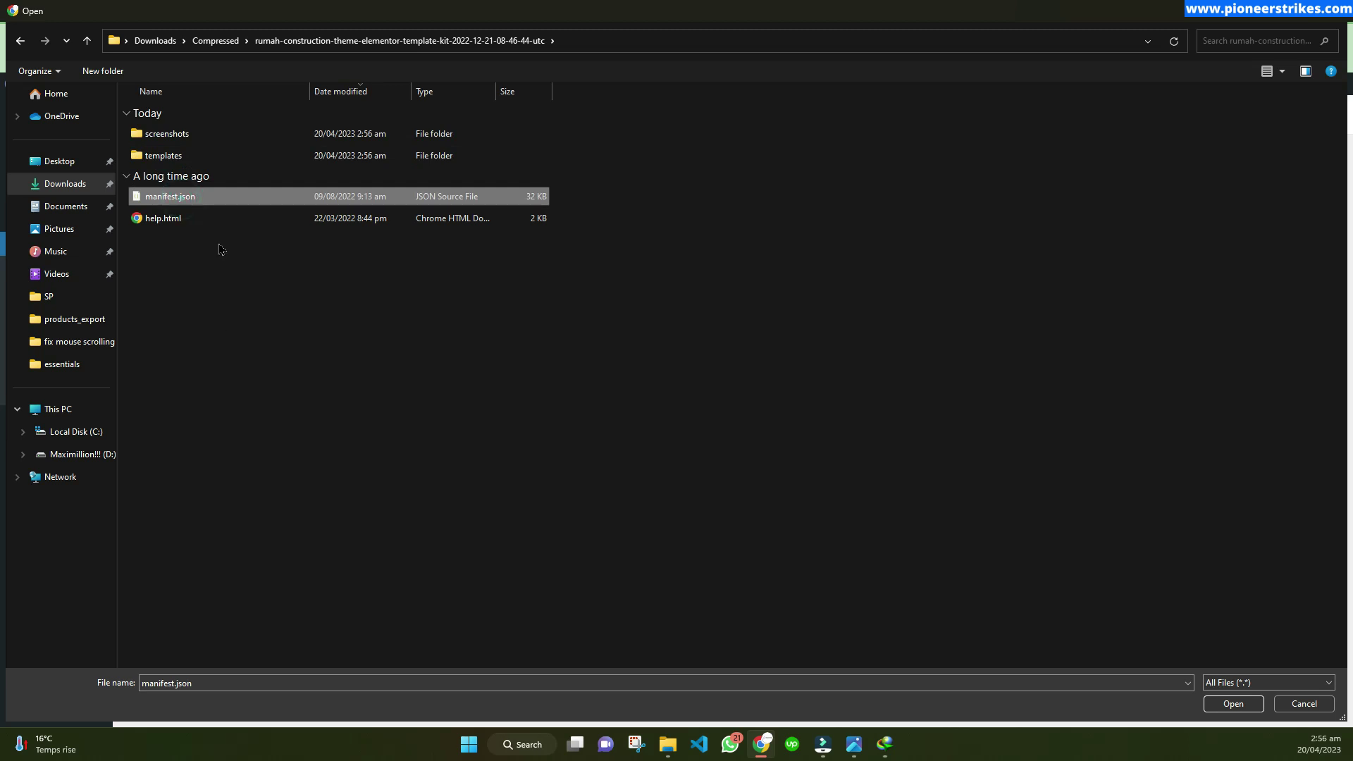
left_click(264, 303)
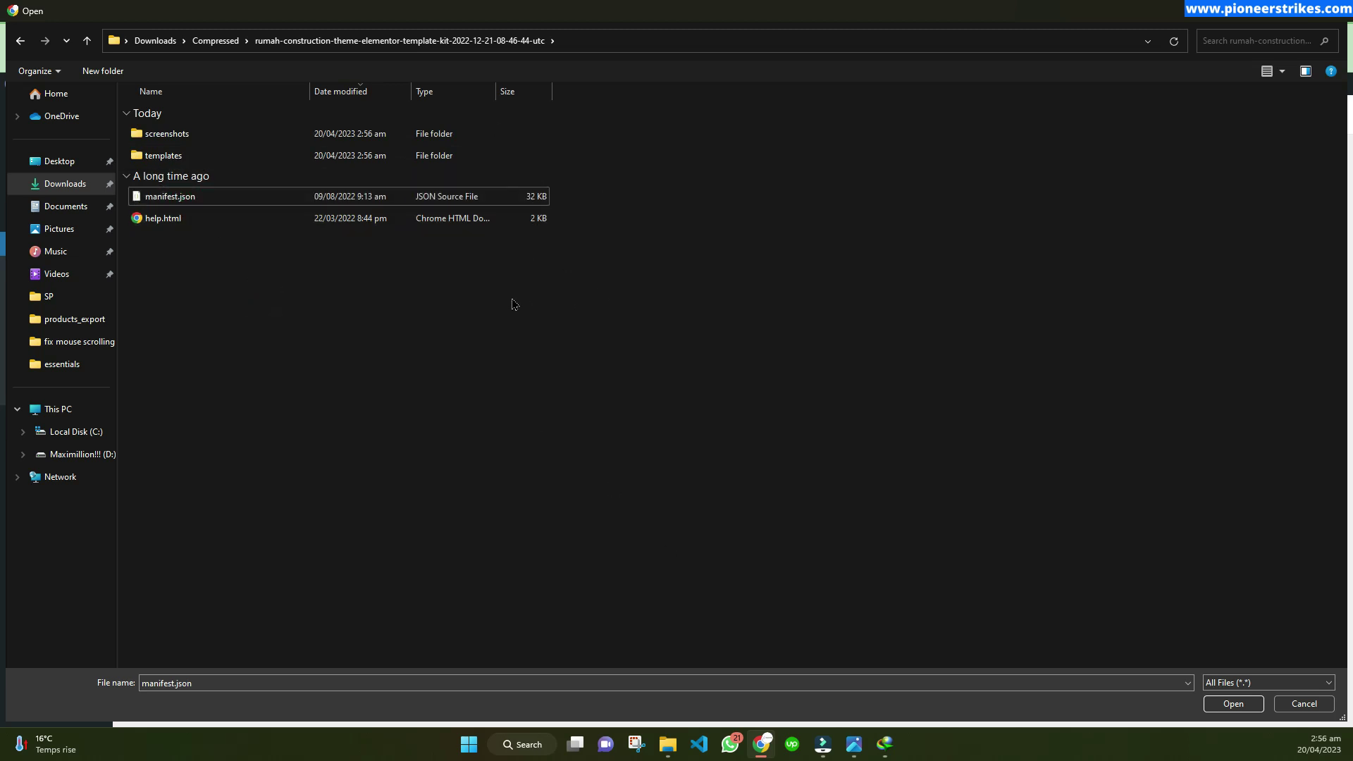
left_click(178, 204)
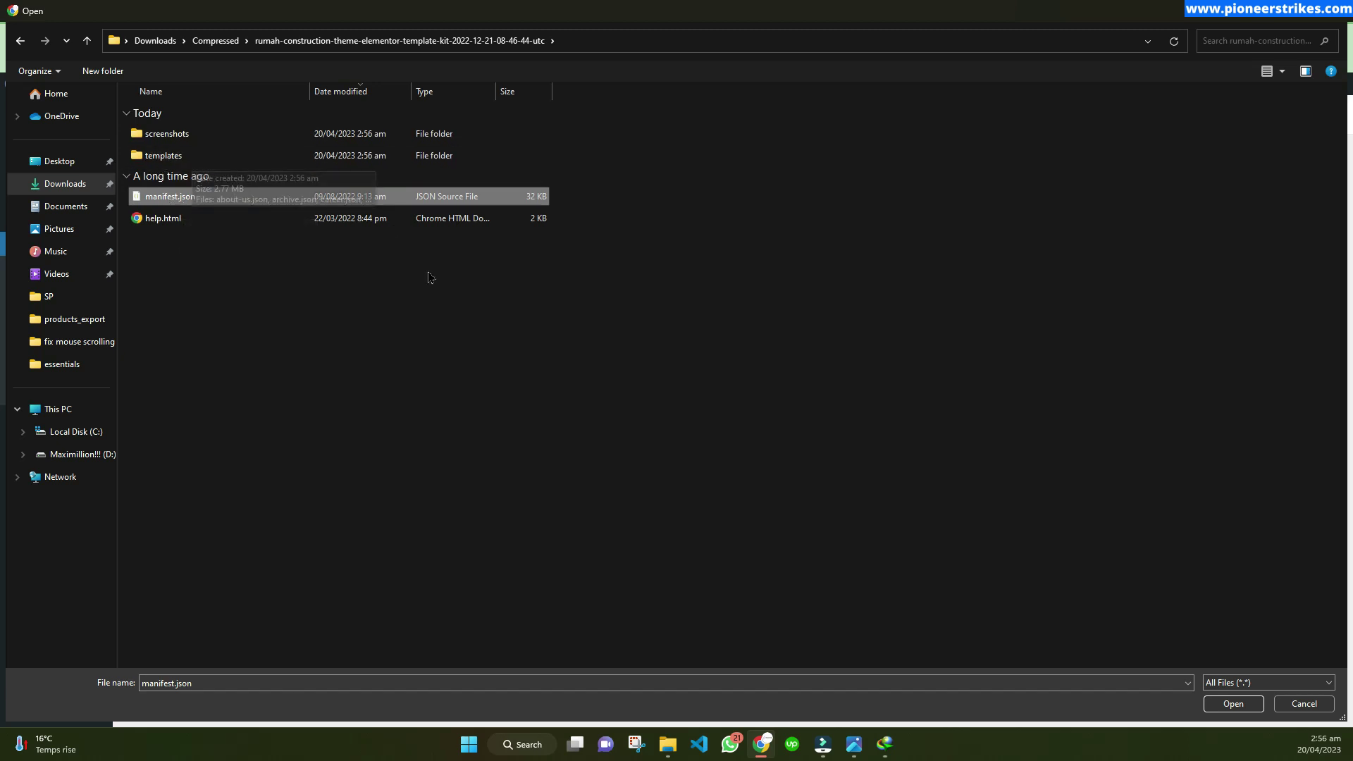
left_click(312, 320)
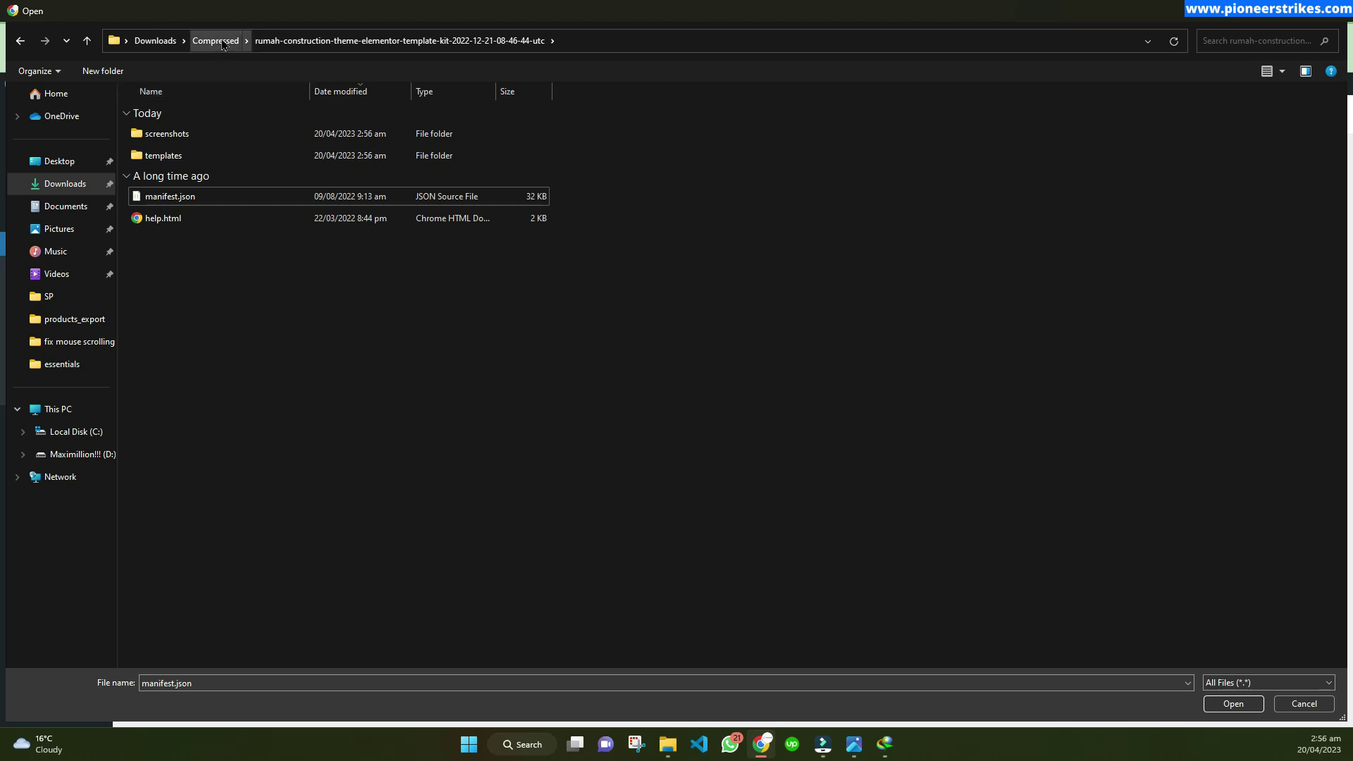
Review the saved Template Kit Install Error image, close it, and check the extracted Rumah kit folder's contents again.
left_click(854, 744)
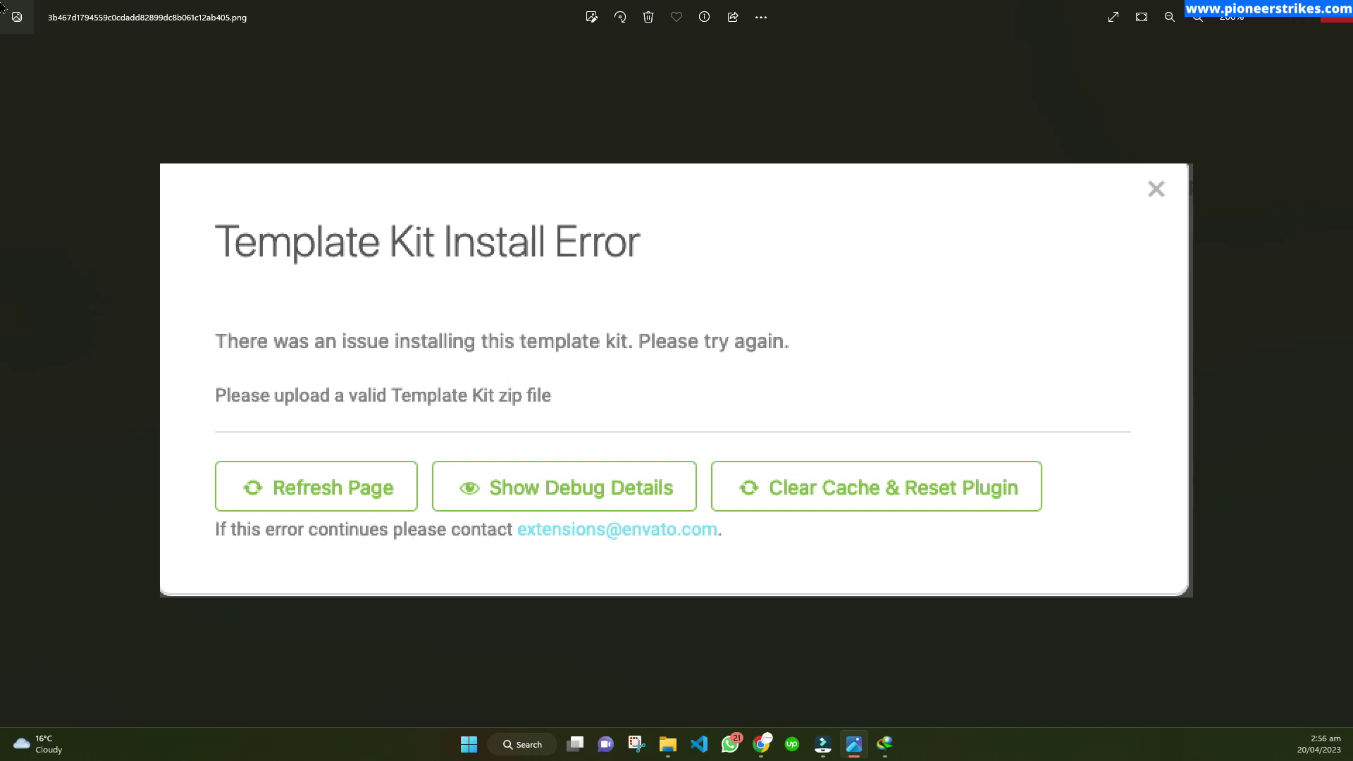
key("alt+F4")
left_click(223, 40)
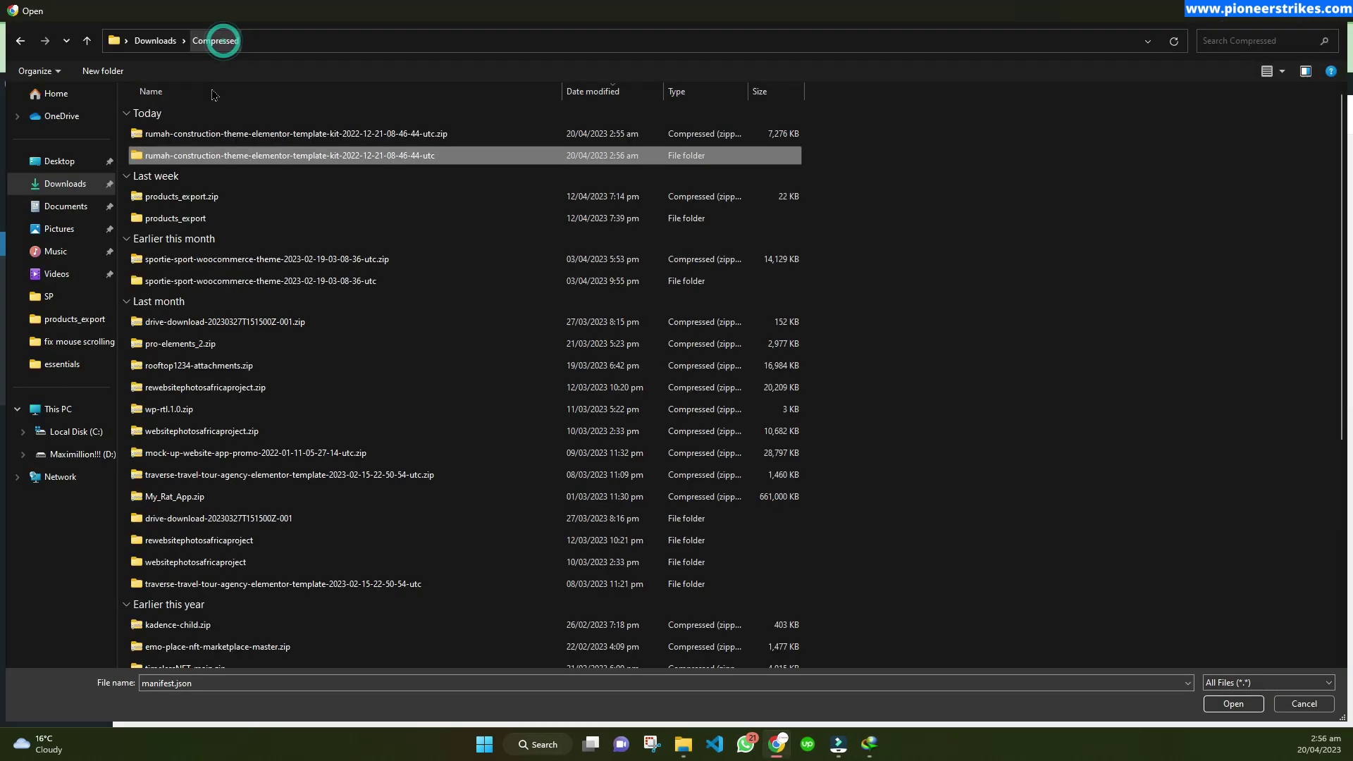
double_click(205, 155)
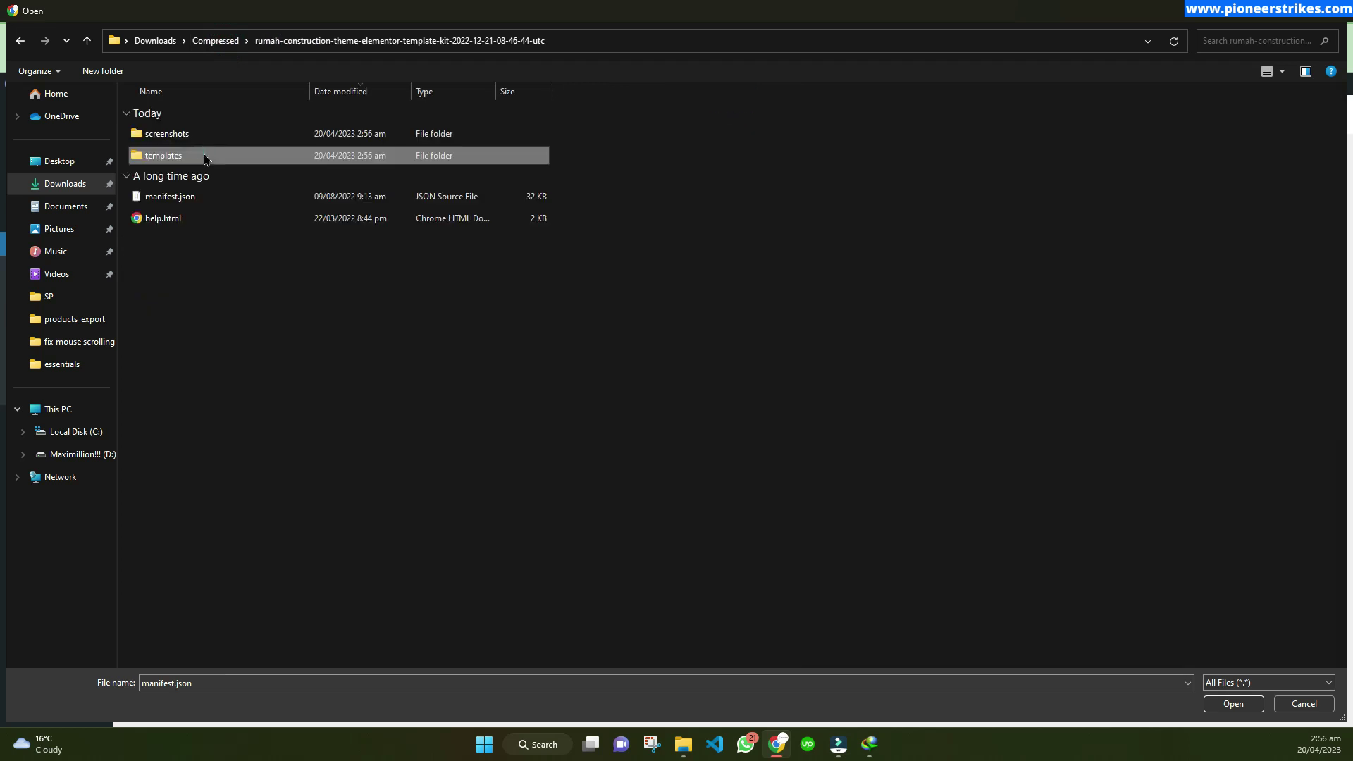
left_click(268, 313)
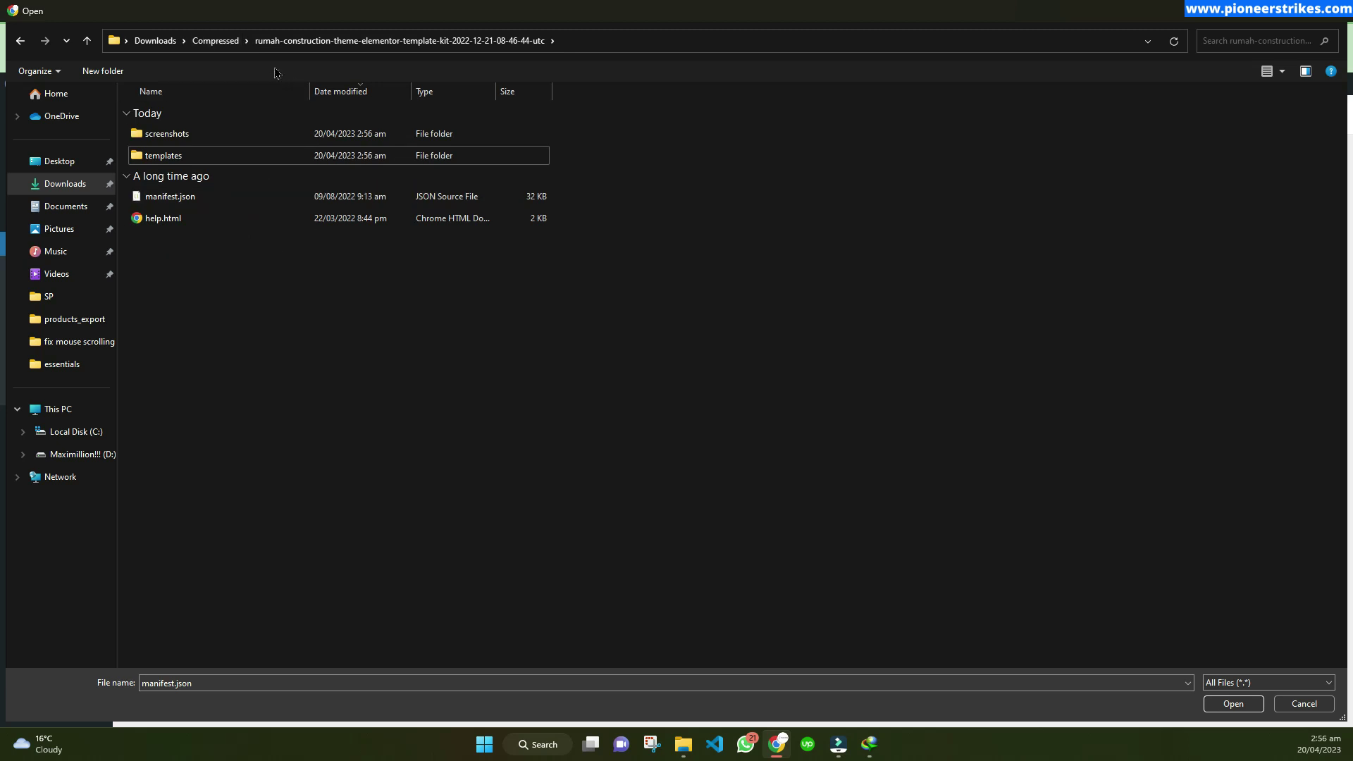
left_click(221, 42)
left_click(188, 137)
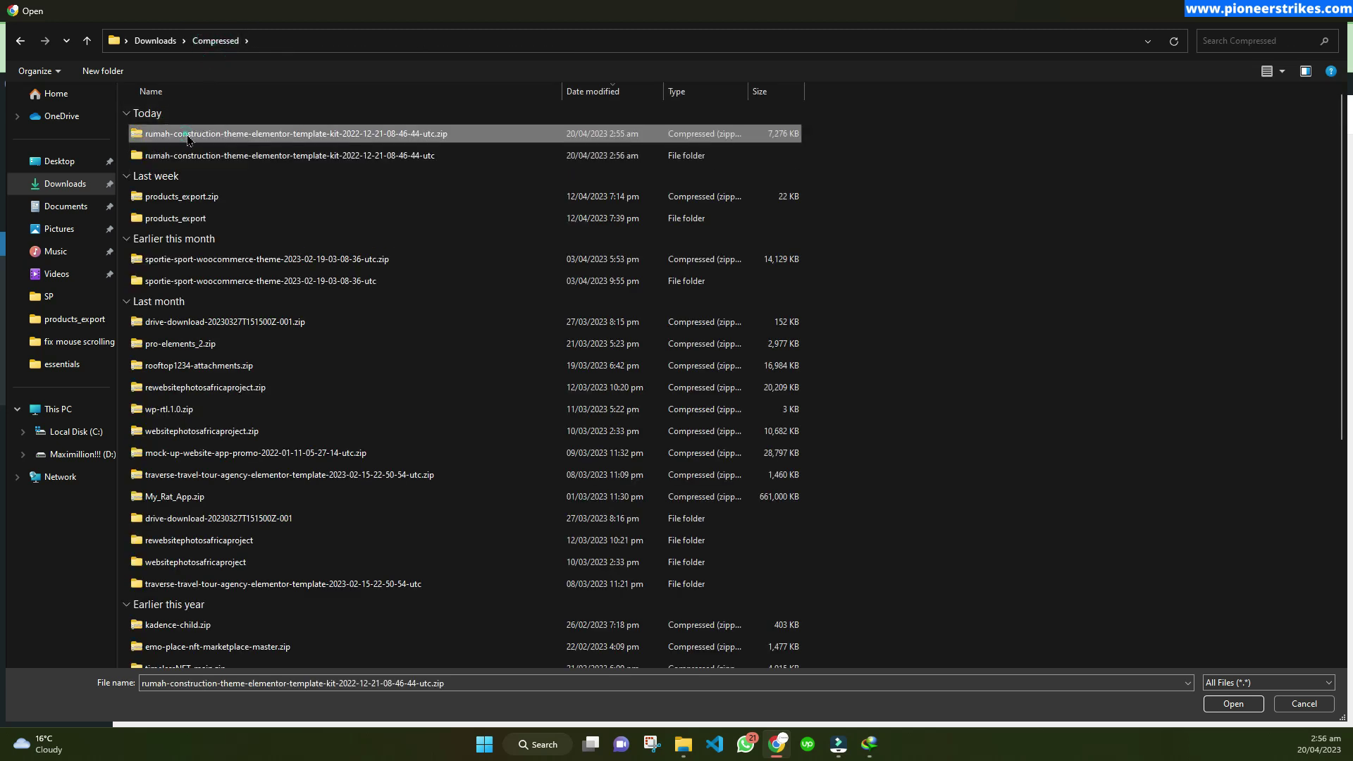
double_click(259, 141)
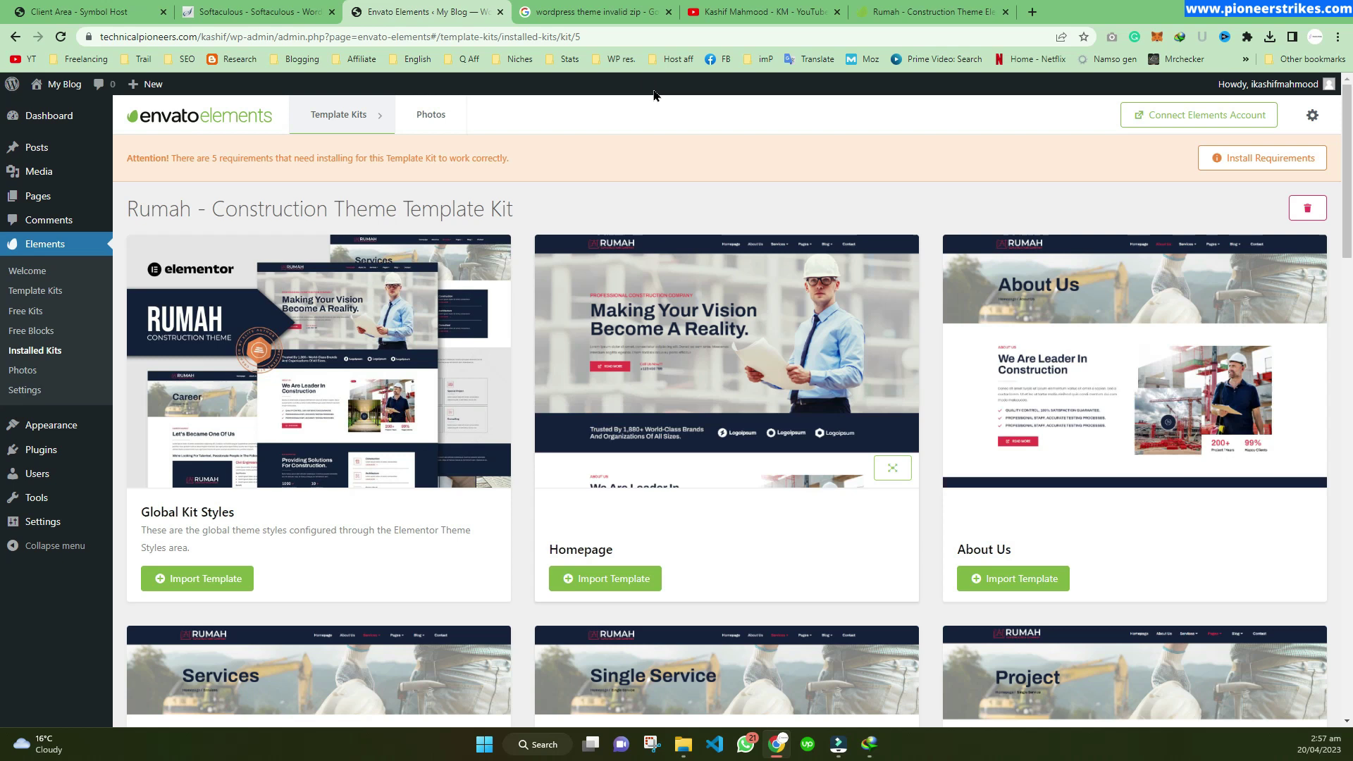
Install all missing requirements for the Rumah template kit, including Elementor, ElementsKit Lite and MetForm, and close the requirements dialog.
left_click(1251, 160)
left_click(547, 512)
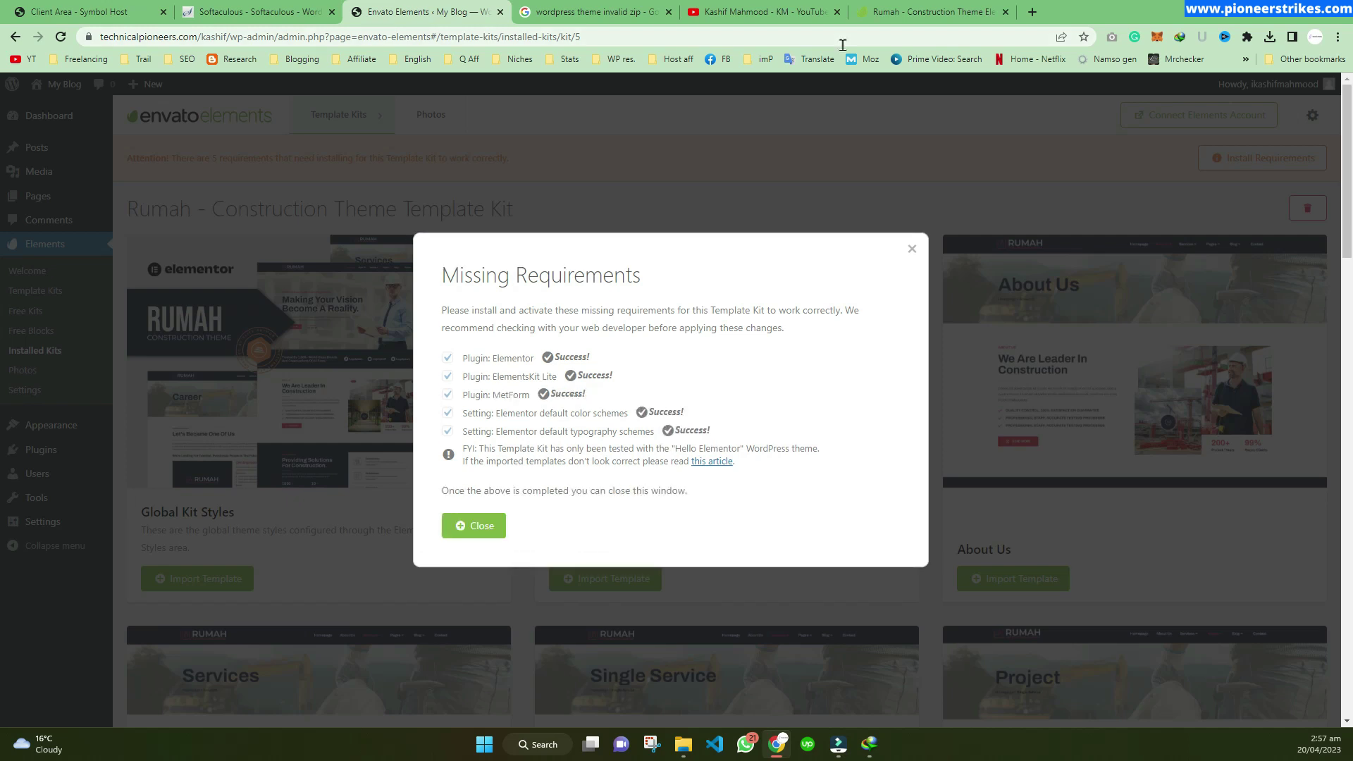
left_click(503, 540)
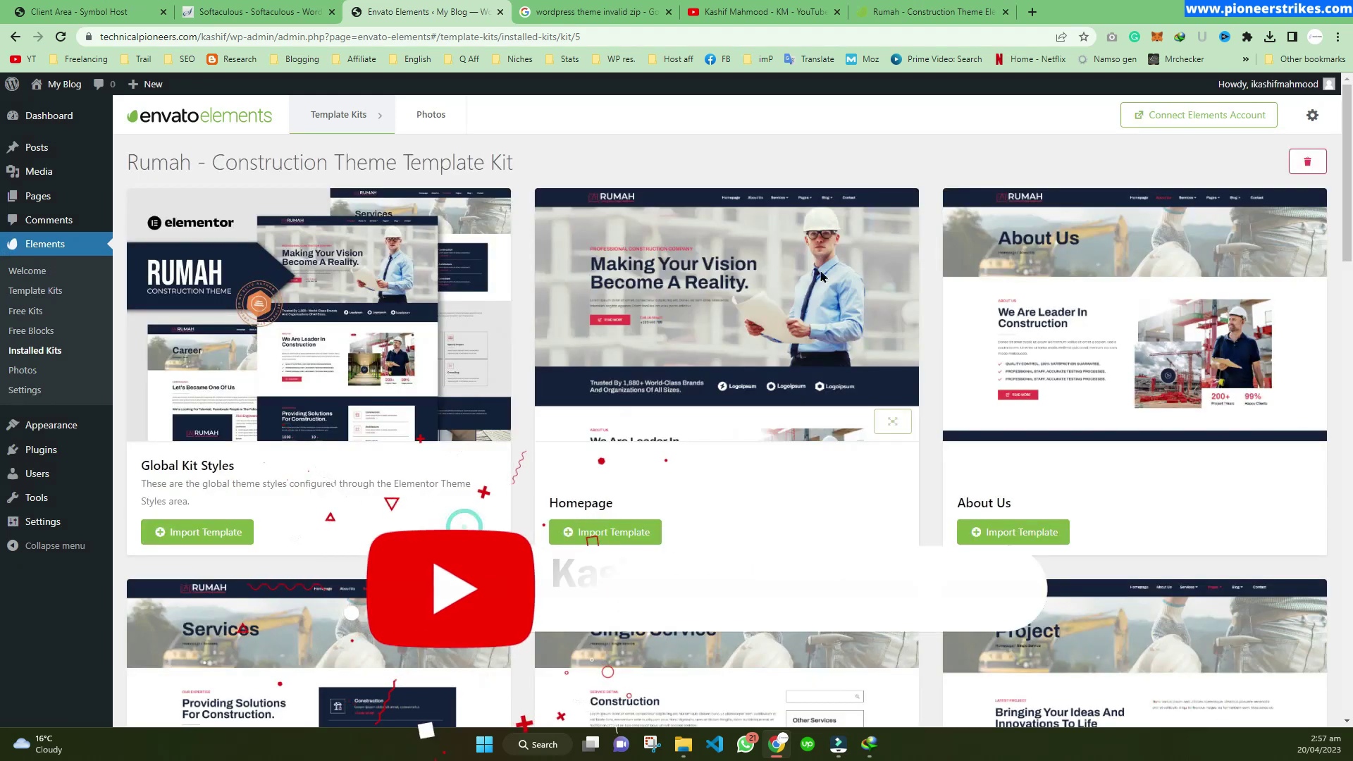
Look over the Envato video results on the YouTube channel and search the channel for "woodmart".
left_click(773, 10)
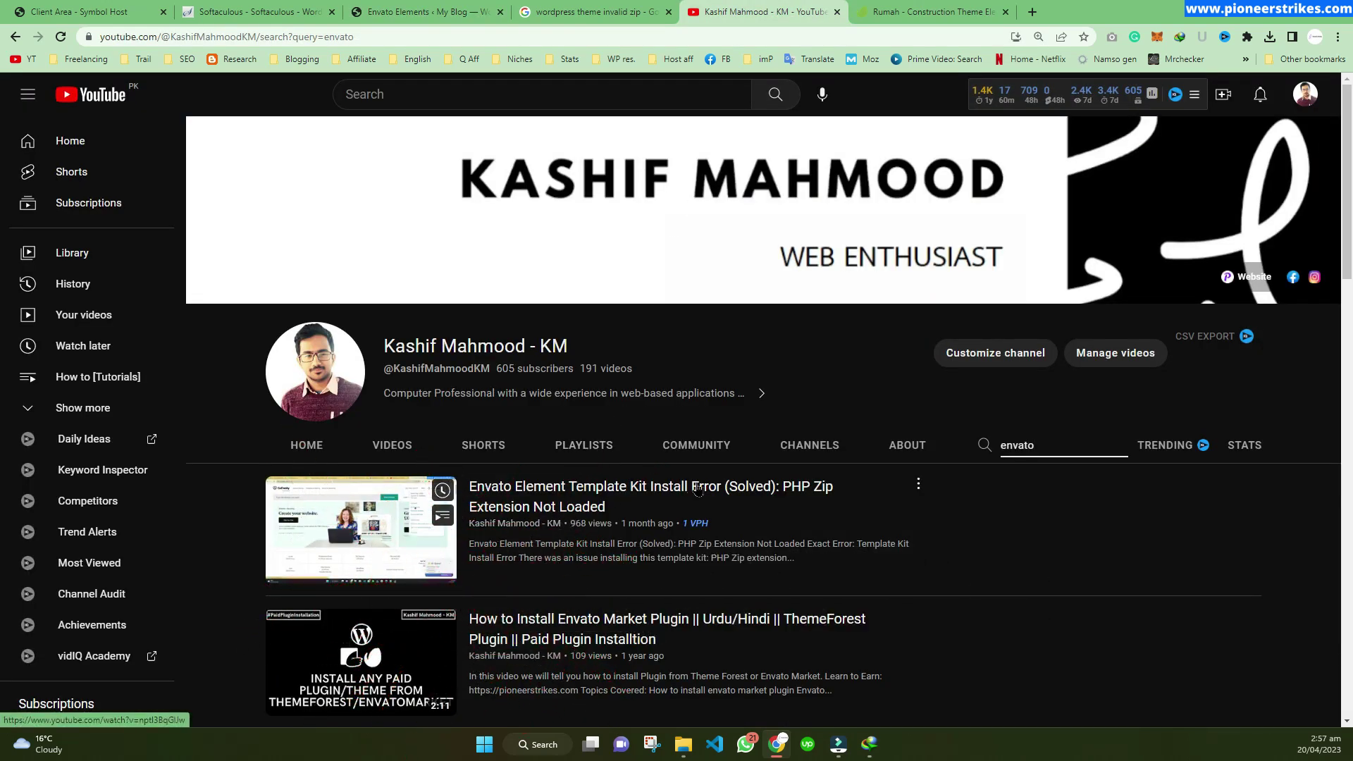
scroll(712, 482, "down", 2)
scroll(1108, 461, "up", 2)
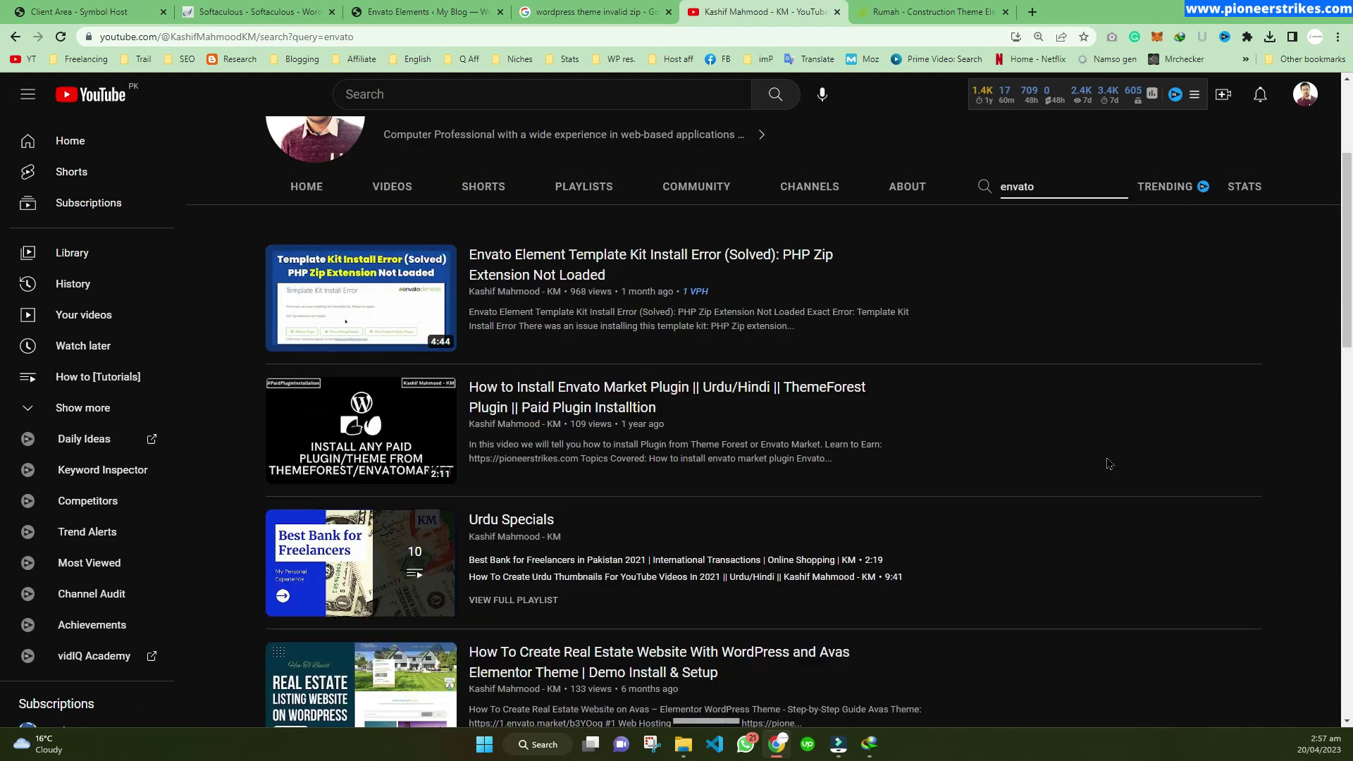
double_click(1042, 257)
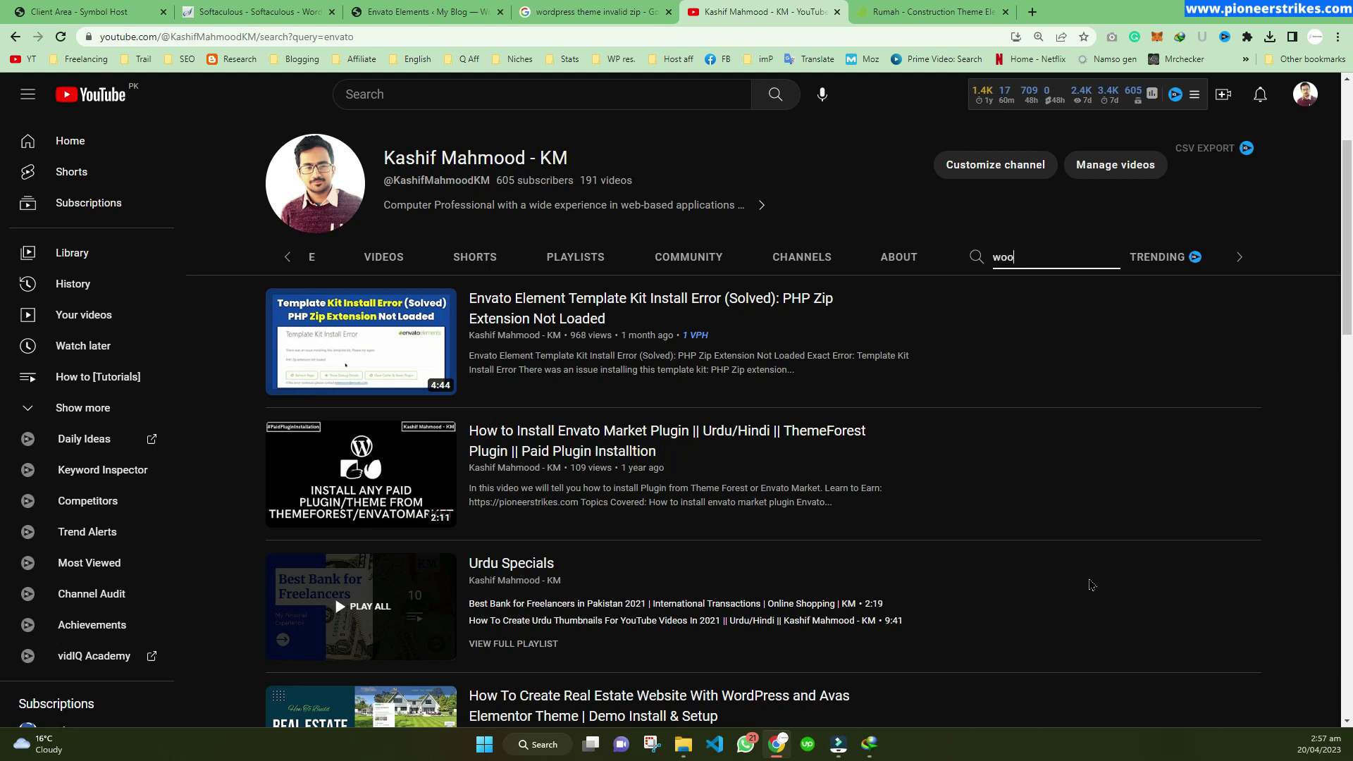
key("Return")
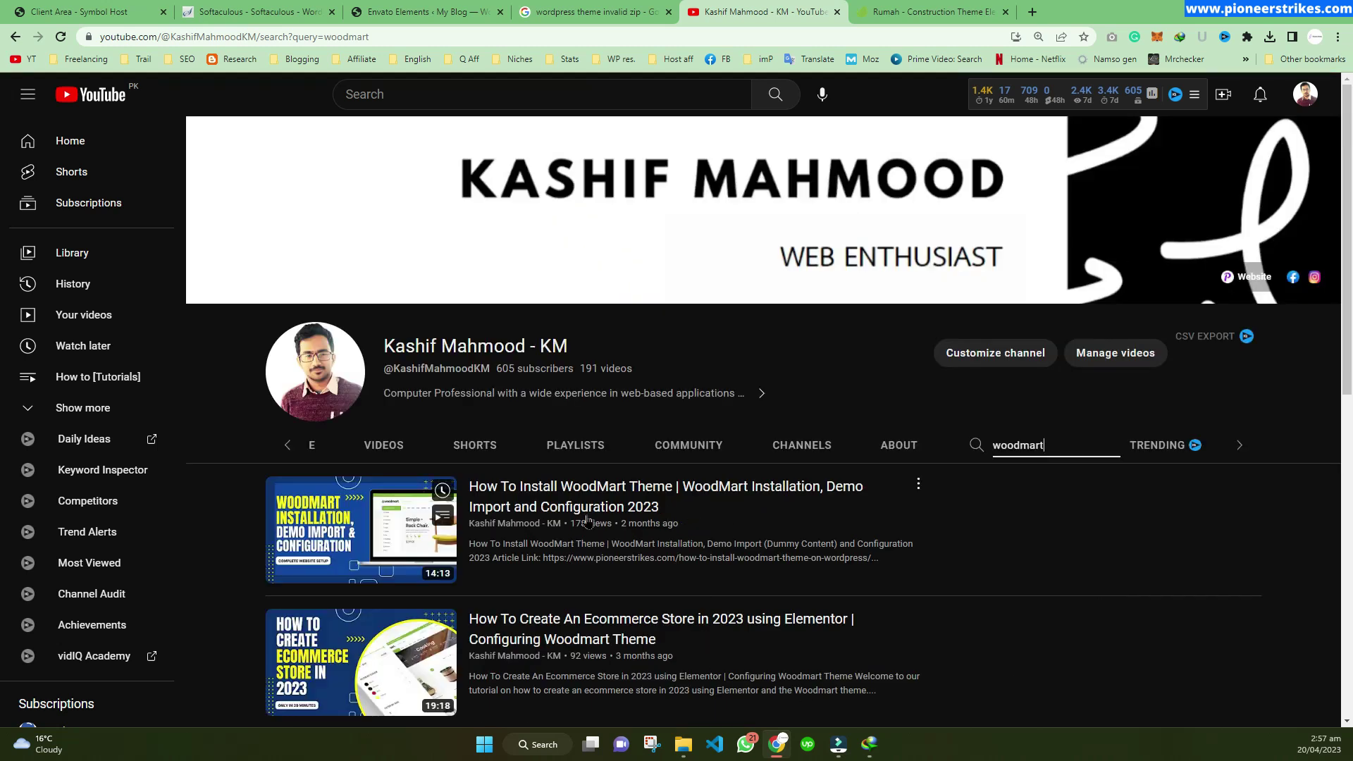